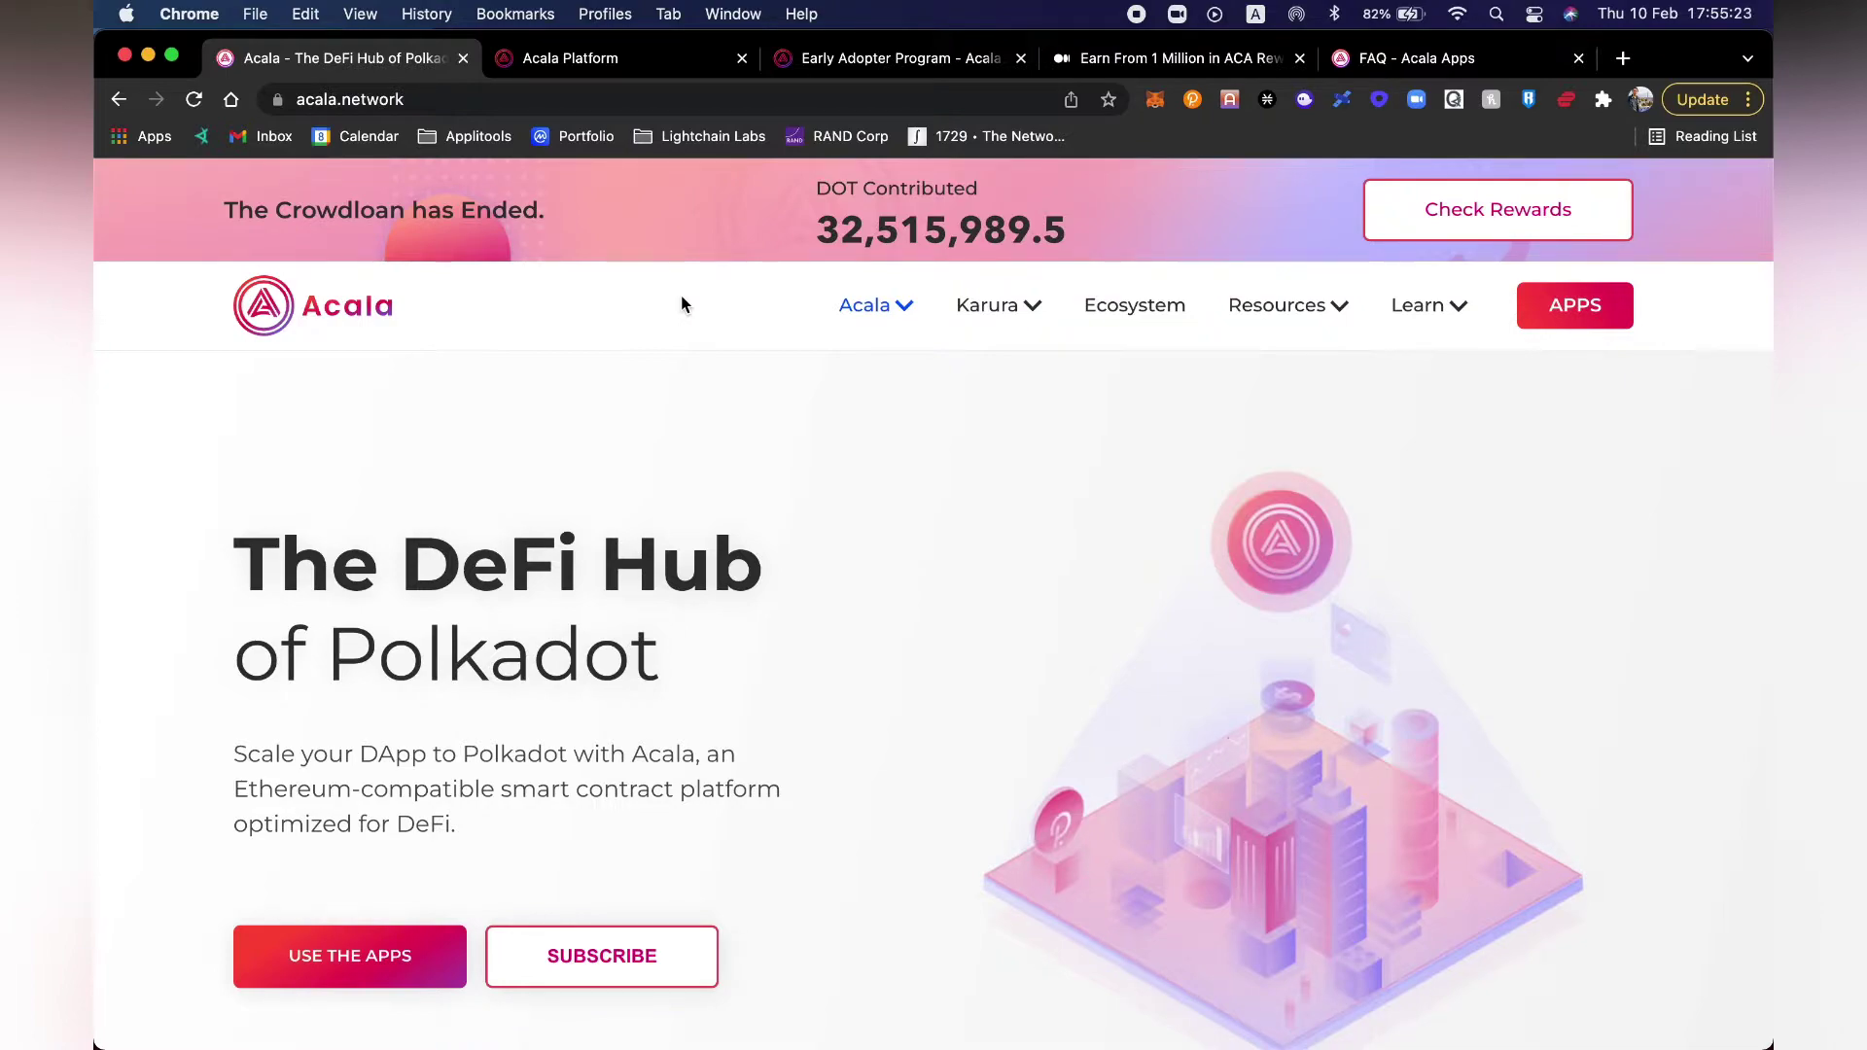
# Step: Switch to the Acala Platform portfolio tab showing $433.58 and one safe vault
pyautogui.click(554, 59)
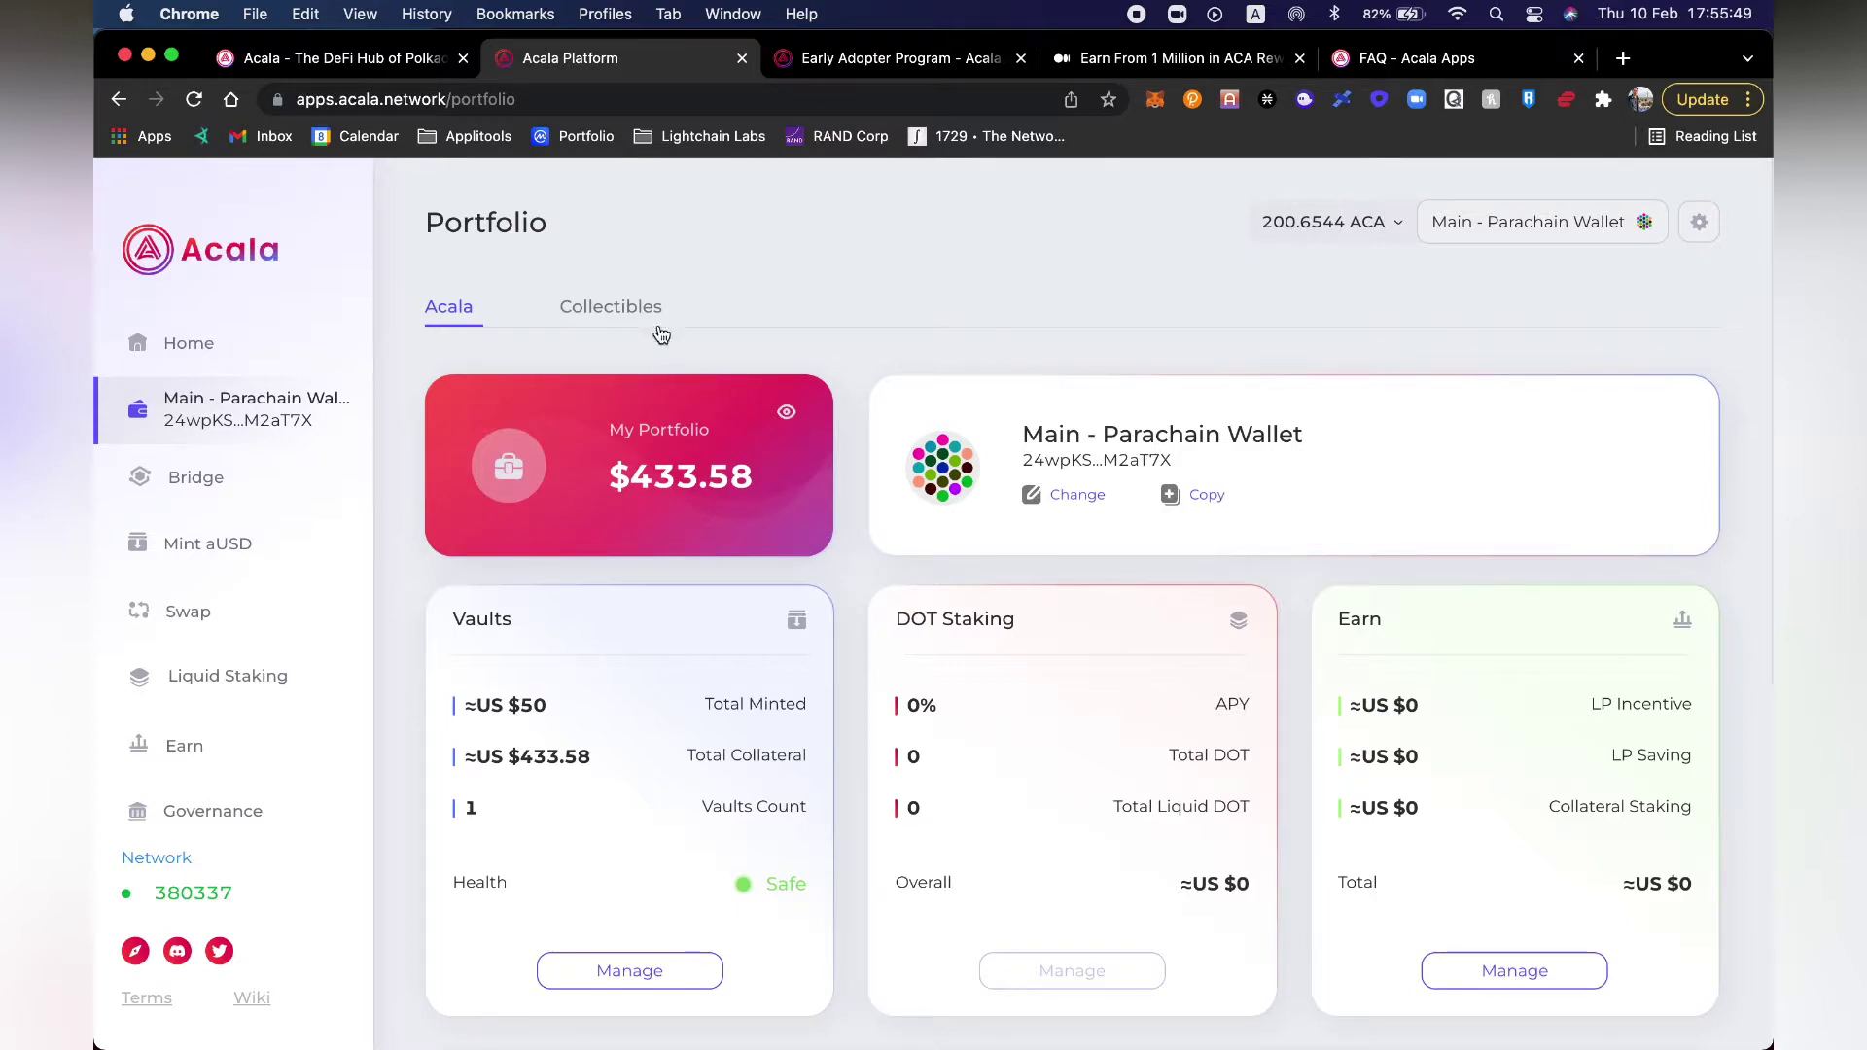
pyautogui.click(646, 309)
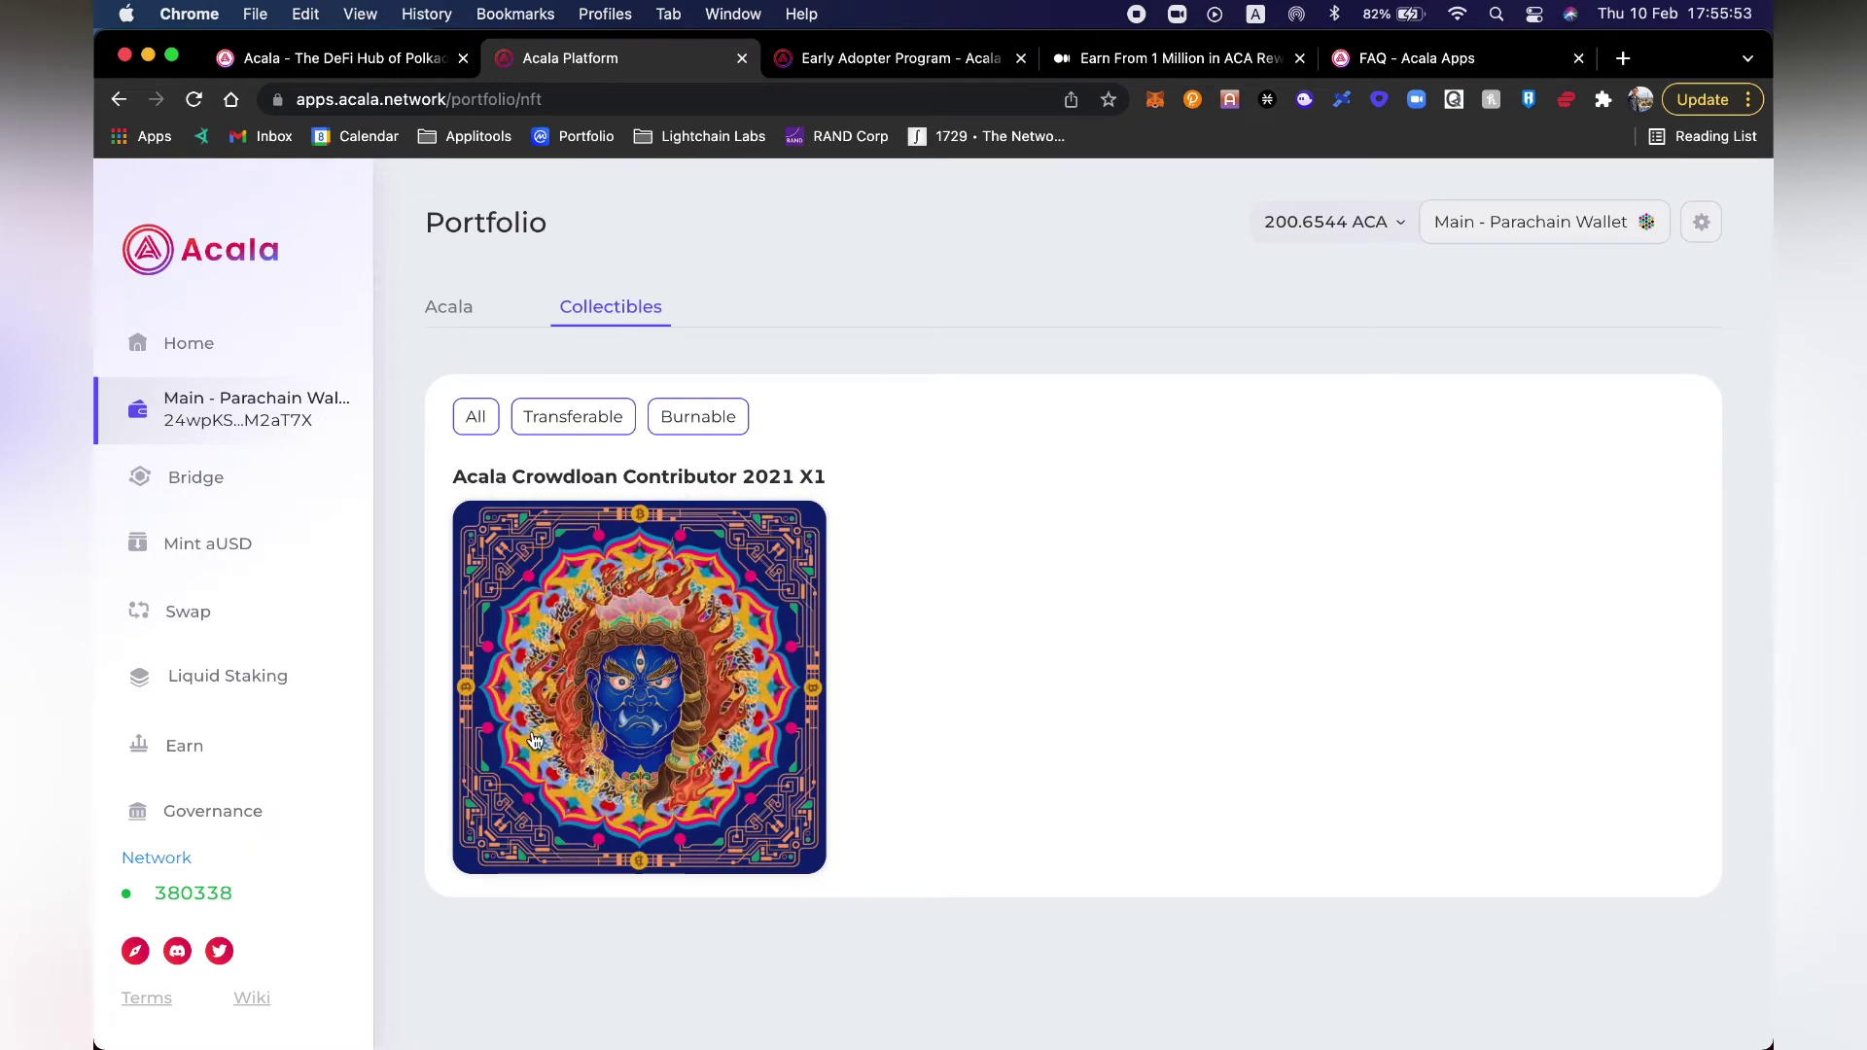
pyautogui.click(461, 321)
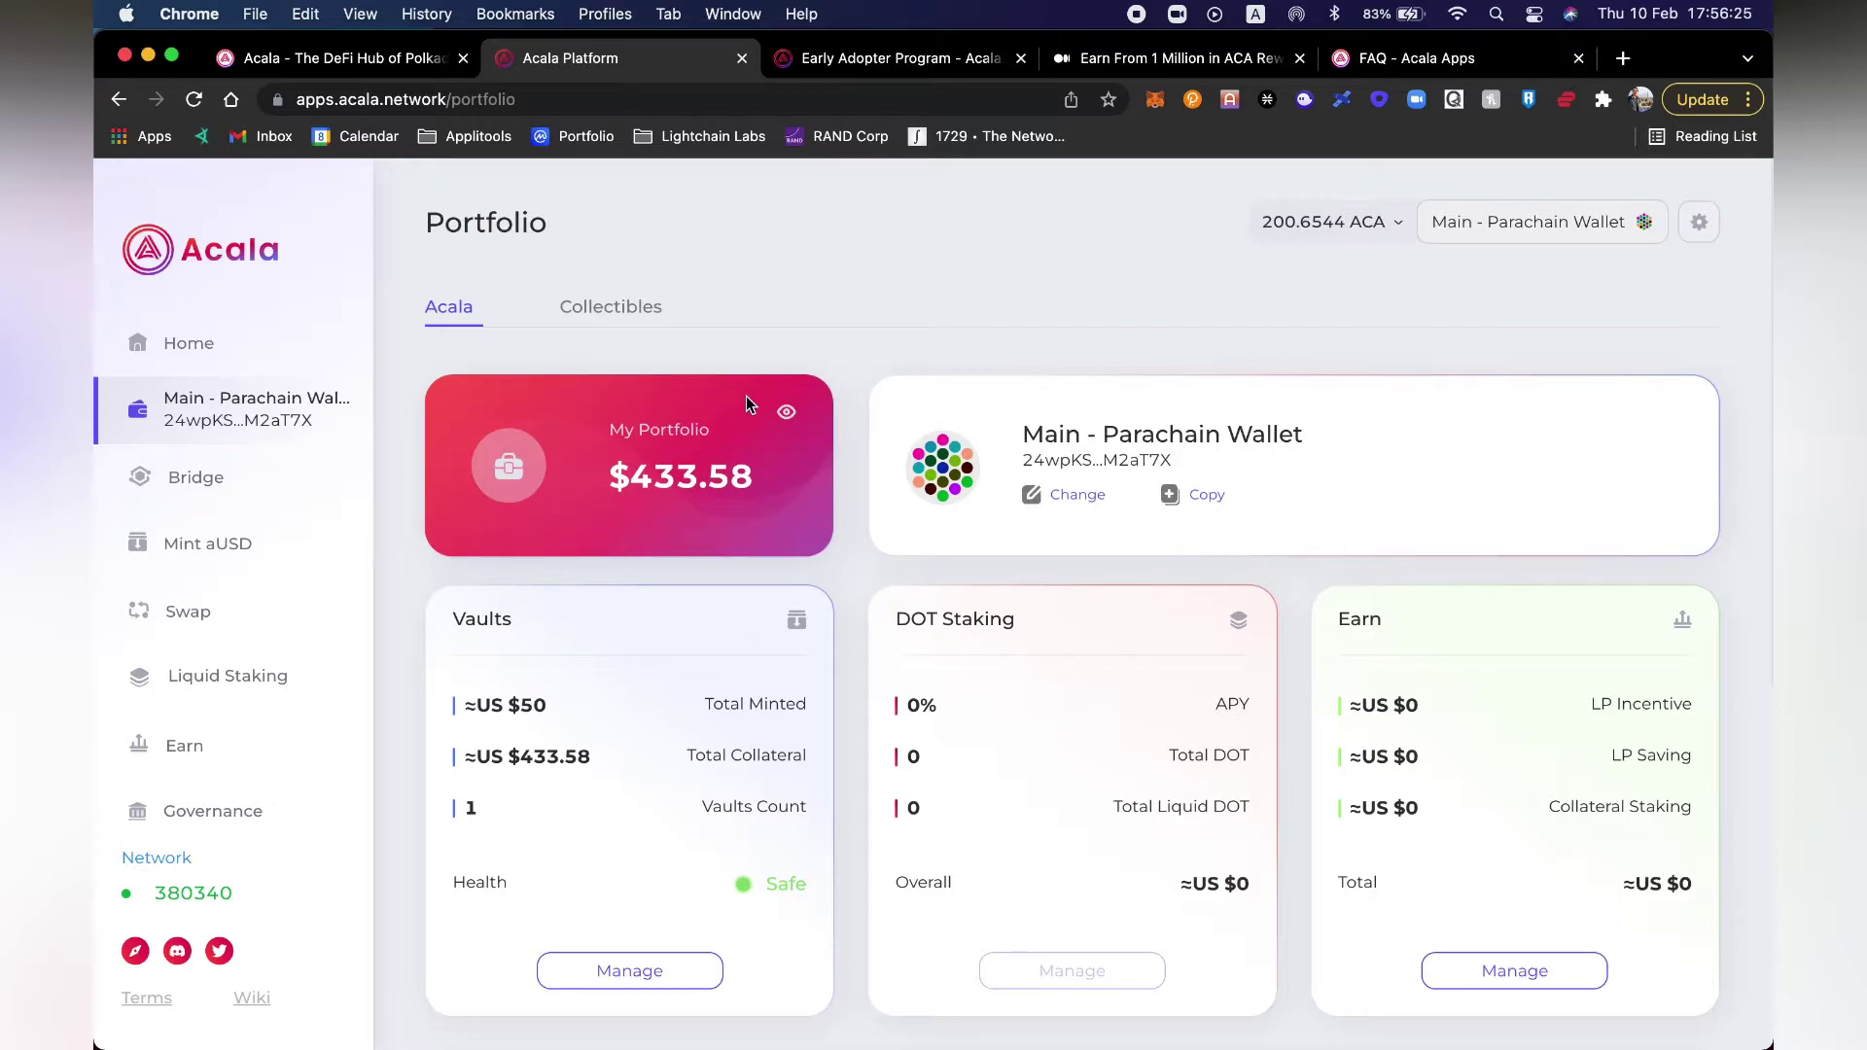
# Step: Scroll through the wallet's asset balances, then switch to the Early Adopter Program wiki tab
pyautogui.scroll(-5, 832, 702)
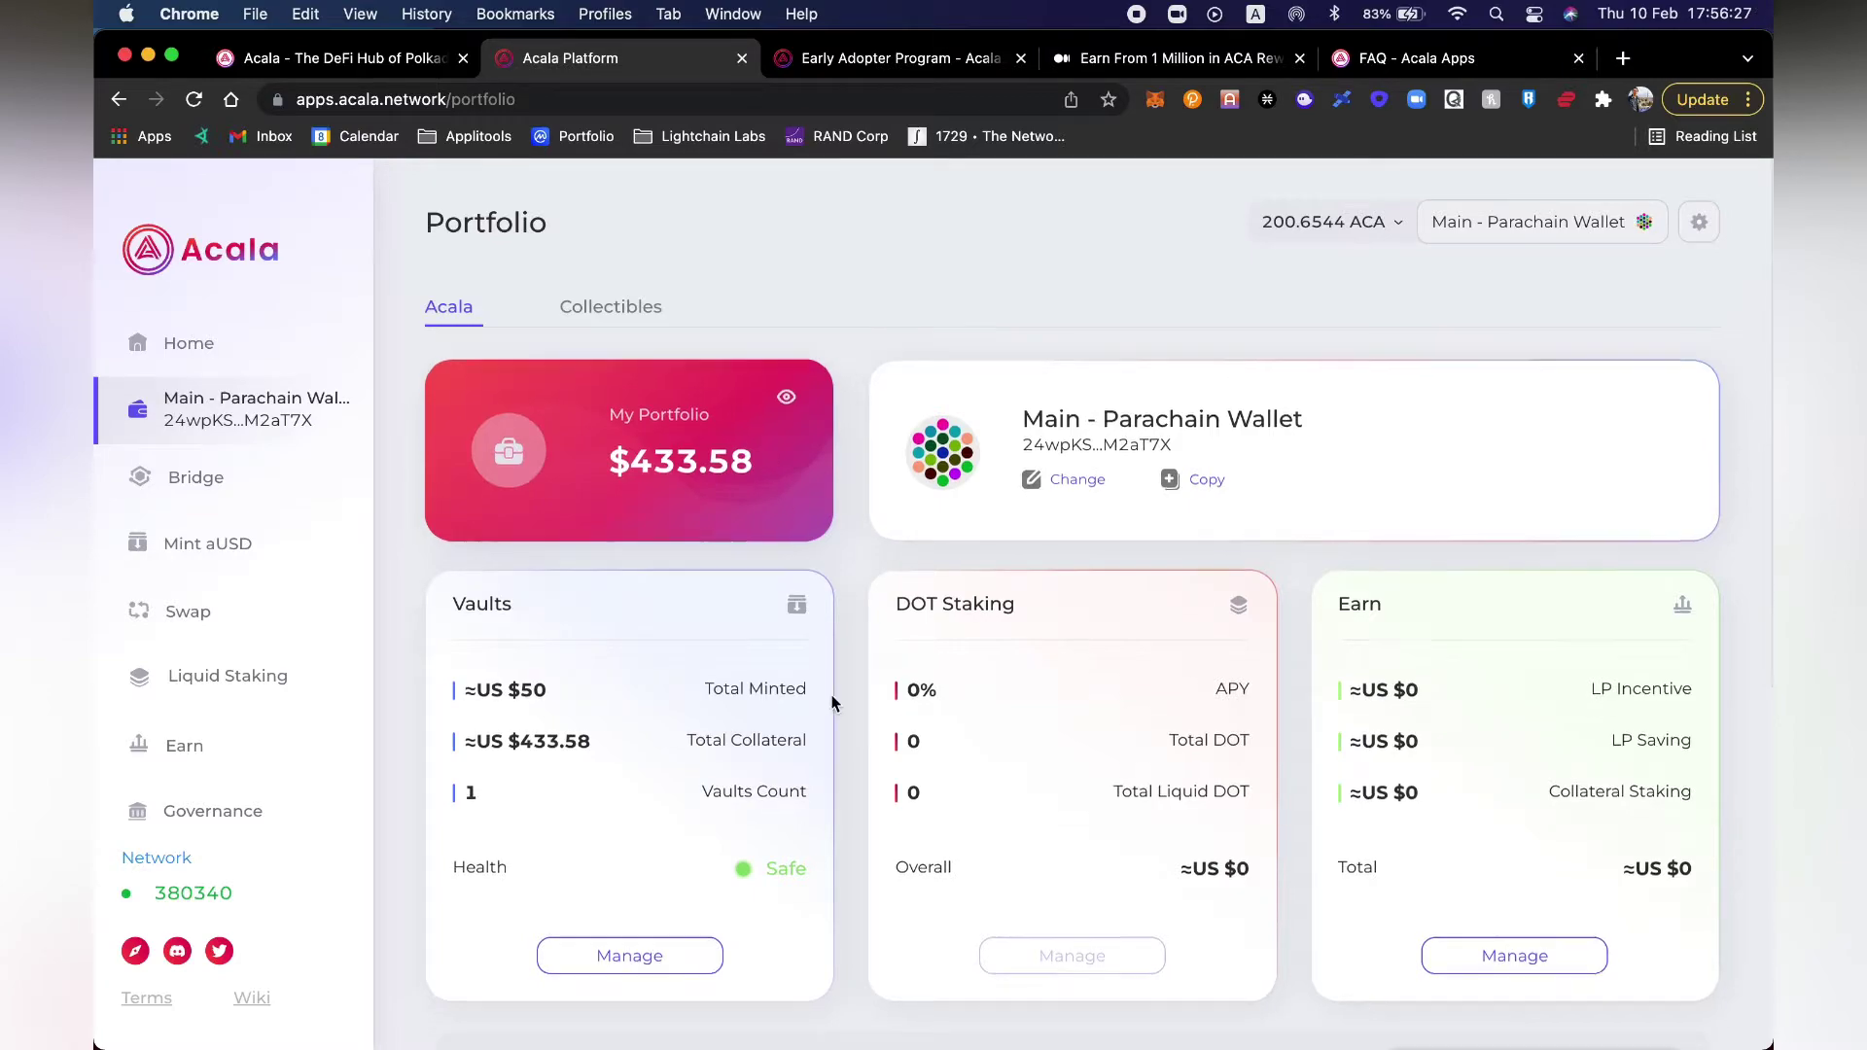
pyautogui.scroll(-2, 832, 702)
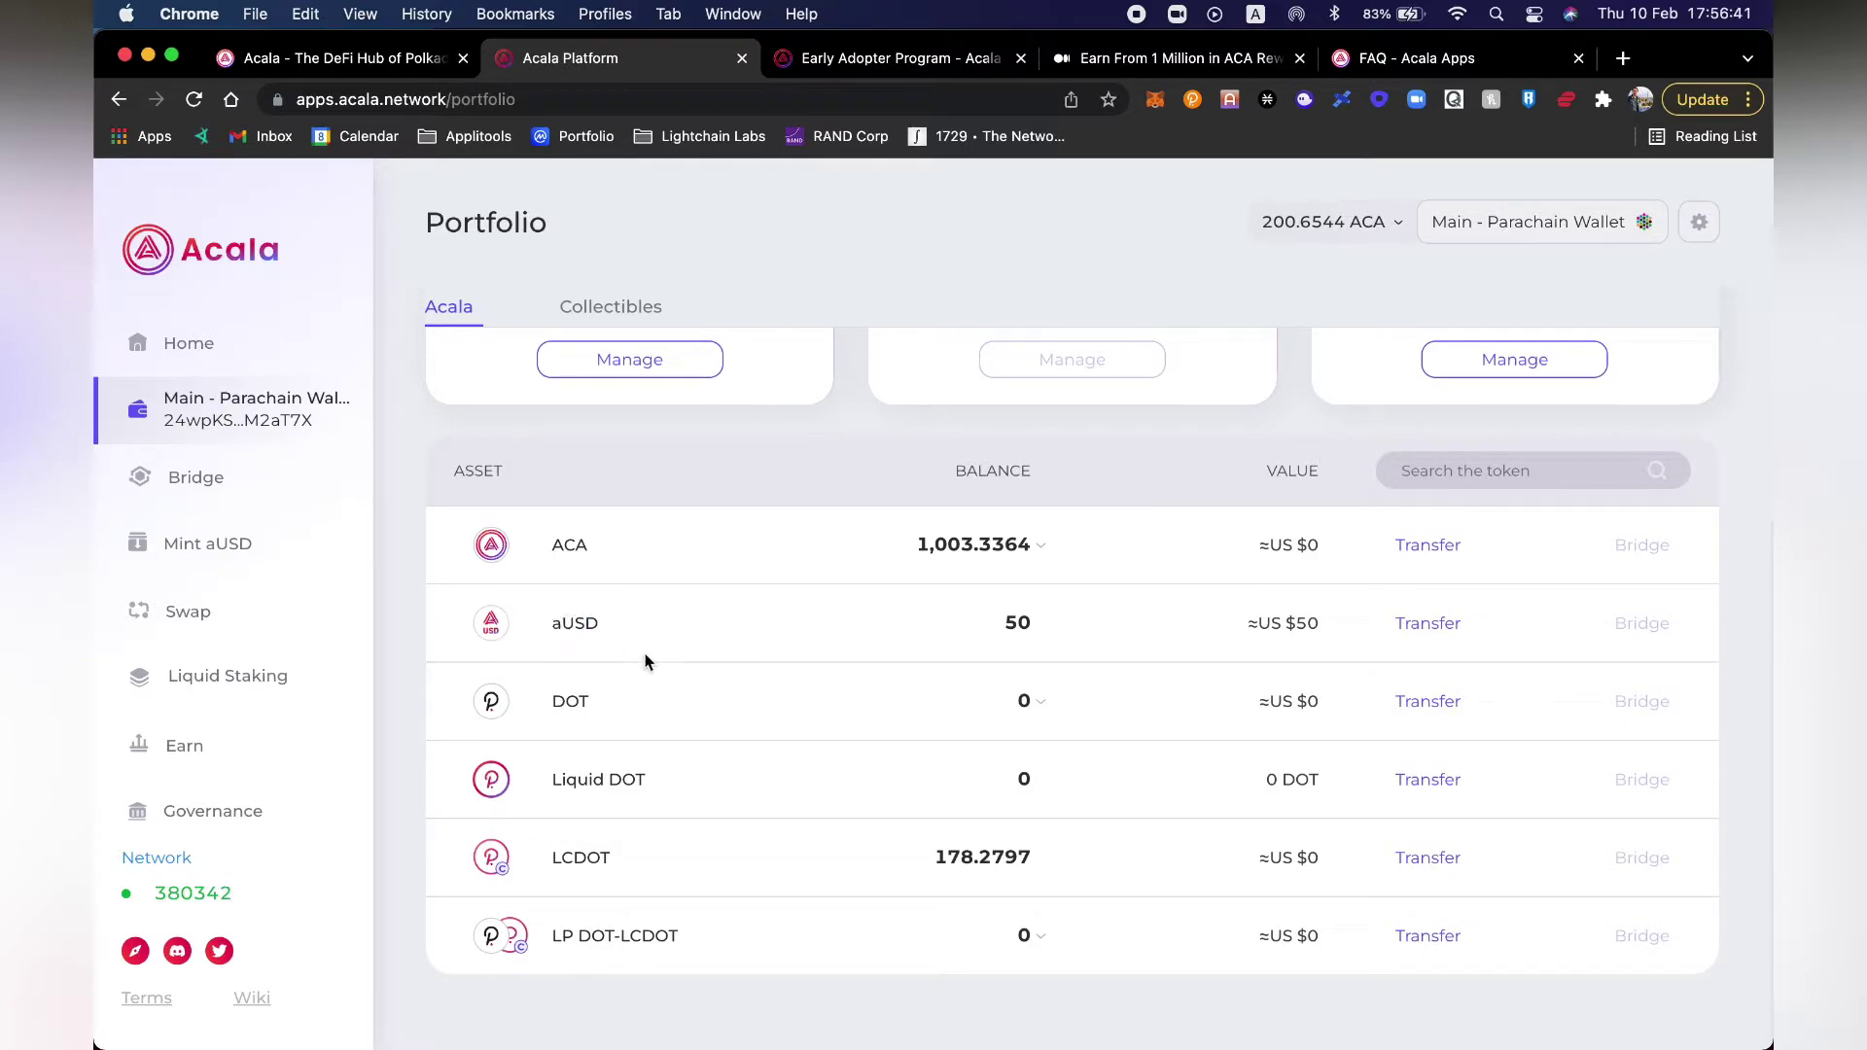
pyautogui.scroll(1, 1006, 713)
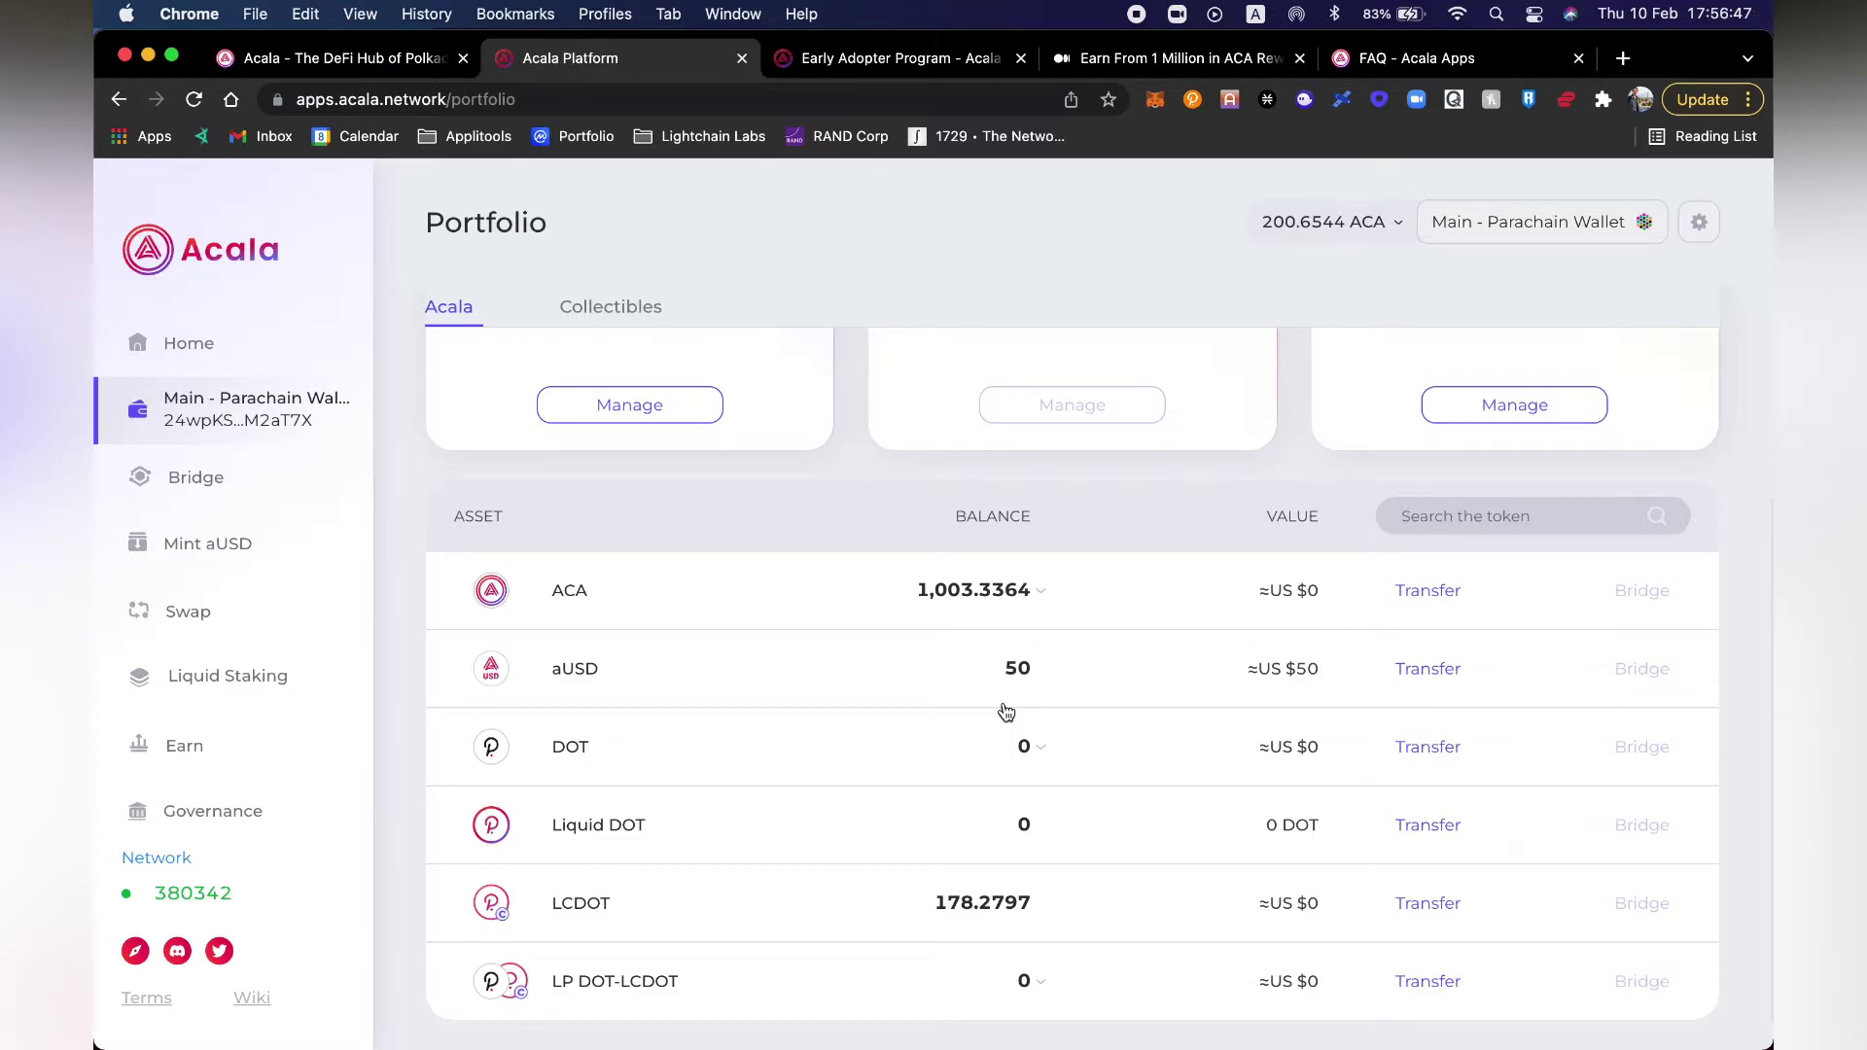
pyautogui.scroll(6, 1006, 712)
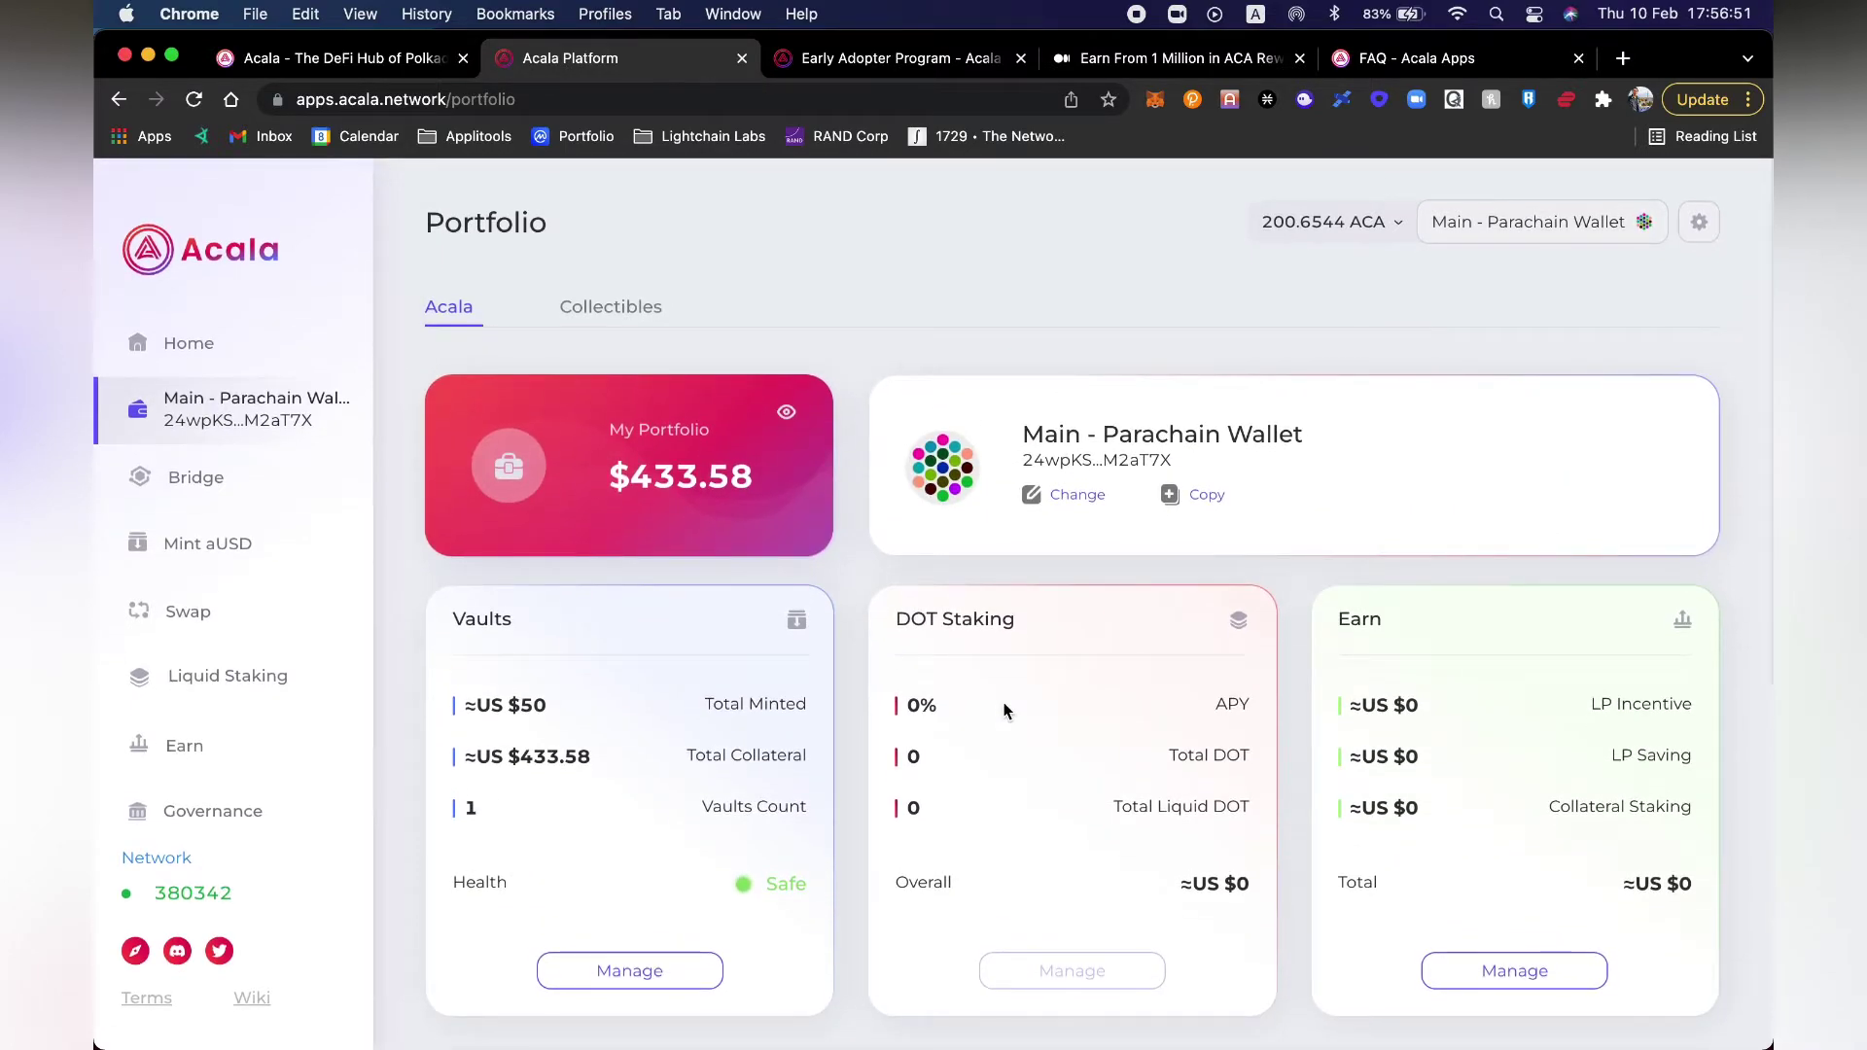
pyautogui.click(872, 66)
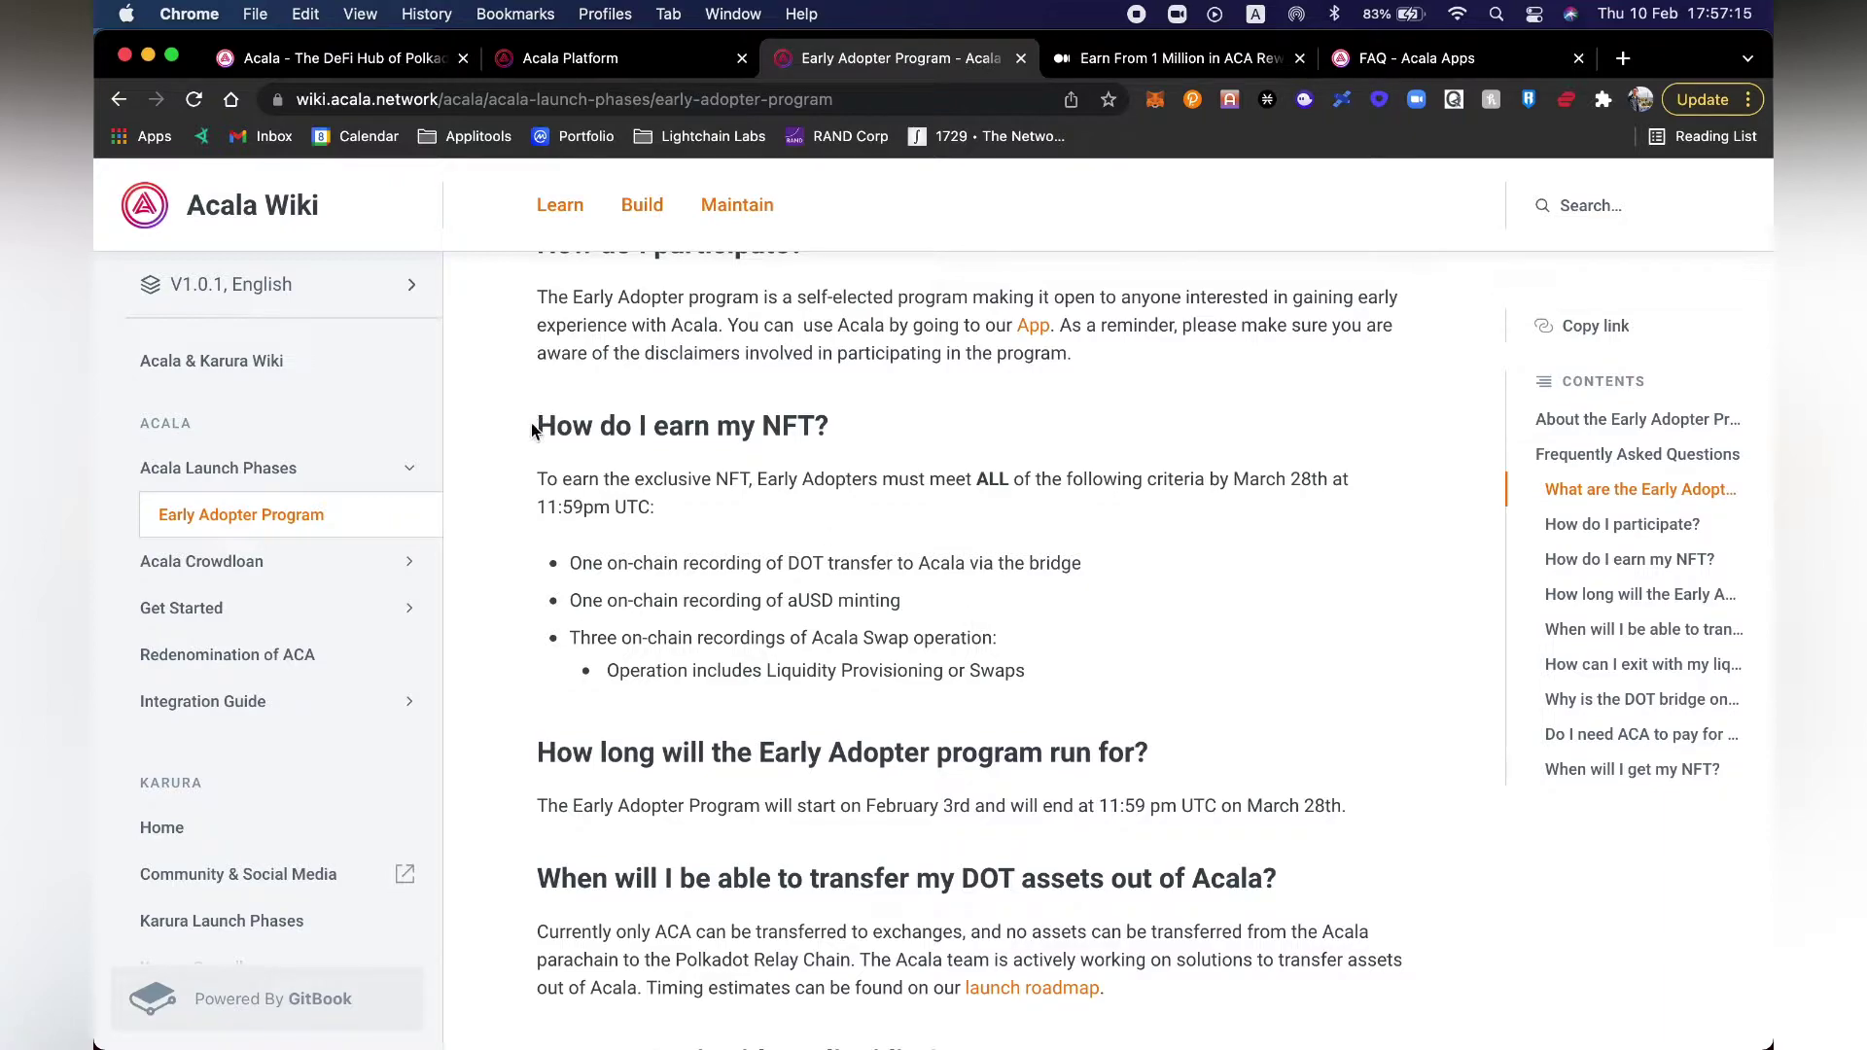
# Step: Highlight the 'How do I earn my NFT?' criteria, then switch to the Medium 1 Million ACA rewards article
pyautogui.moveTo(531, 429); pyautogui.dragTo(1043, 688)
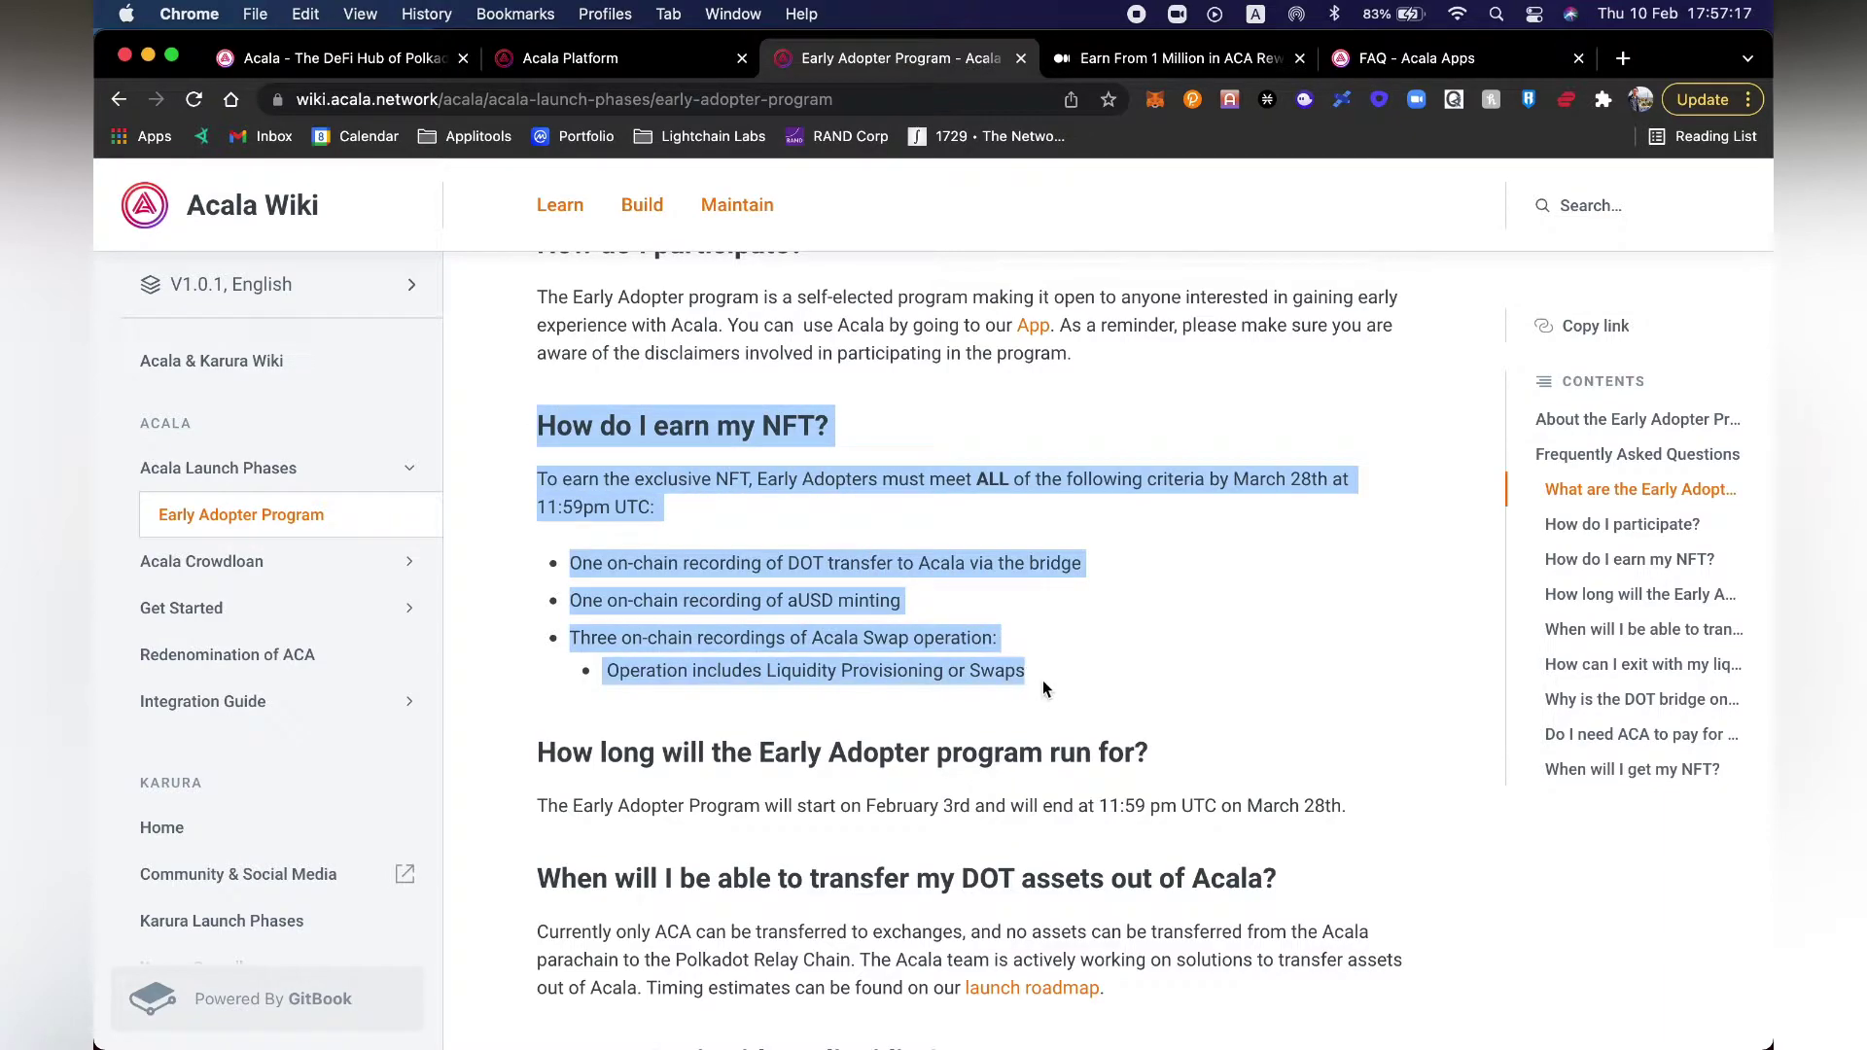
pyautogui.click(1043, 682)
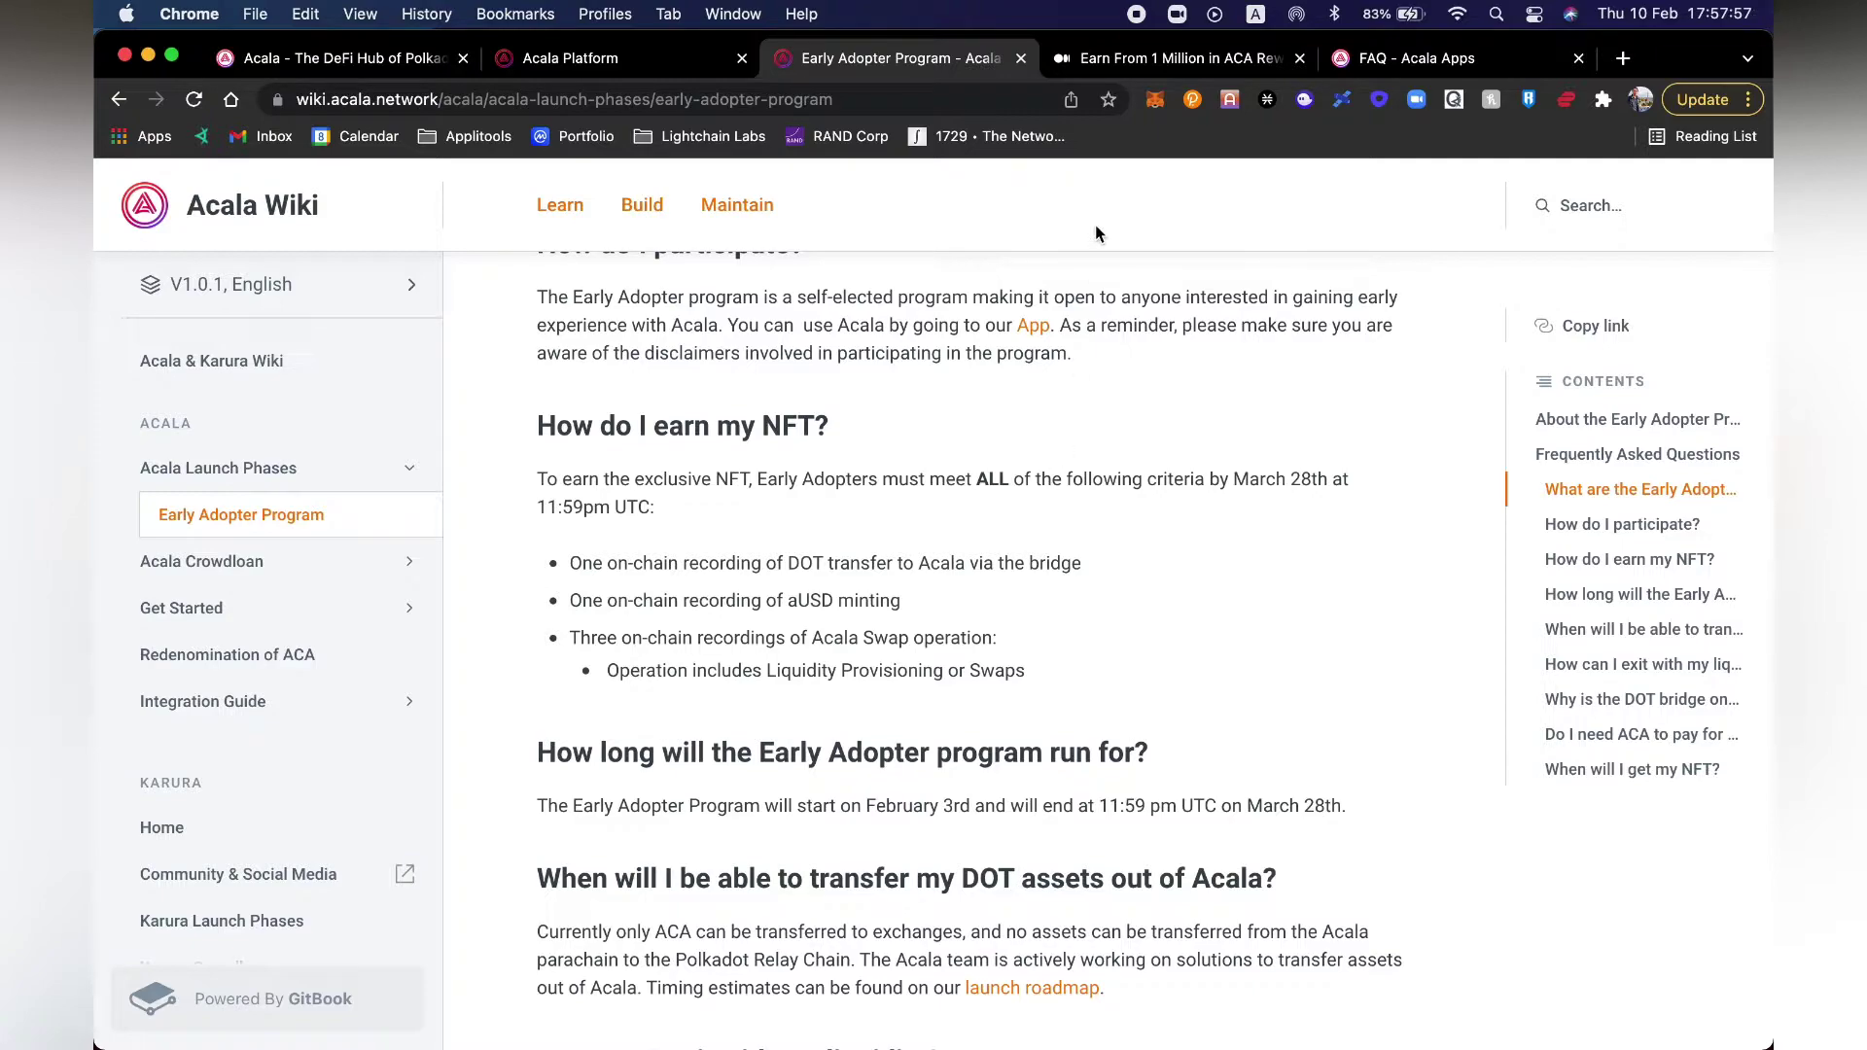
pyautogui.click(1134, 68)
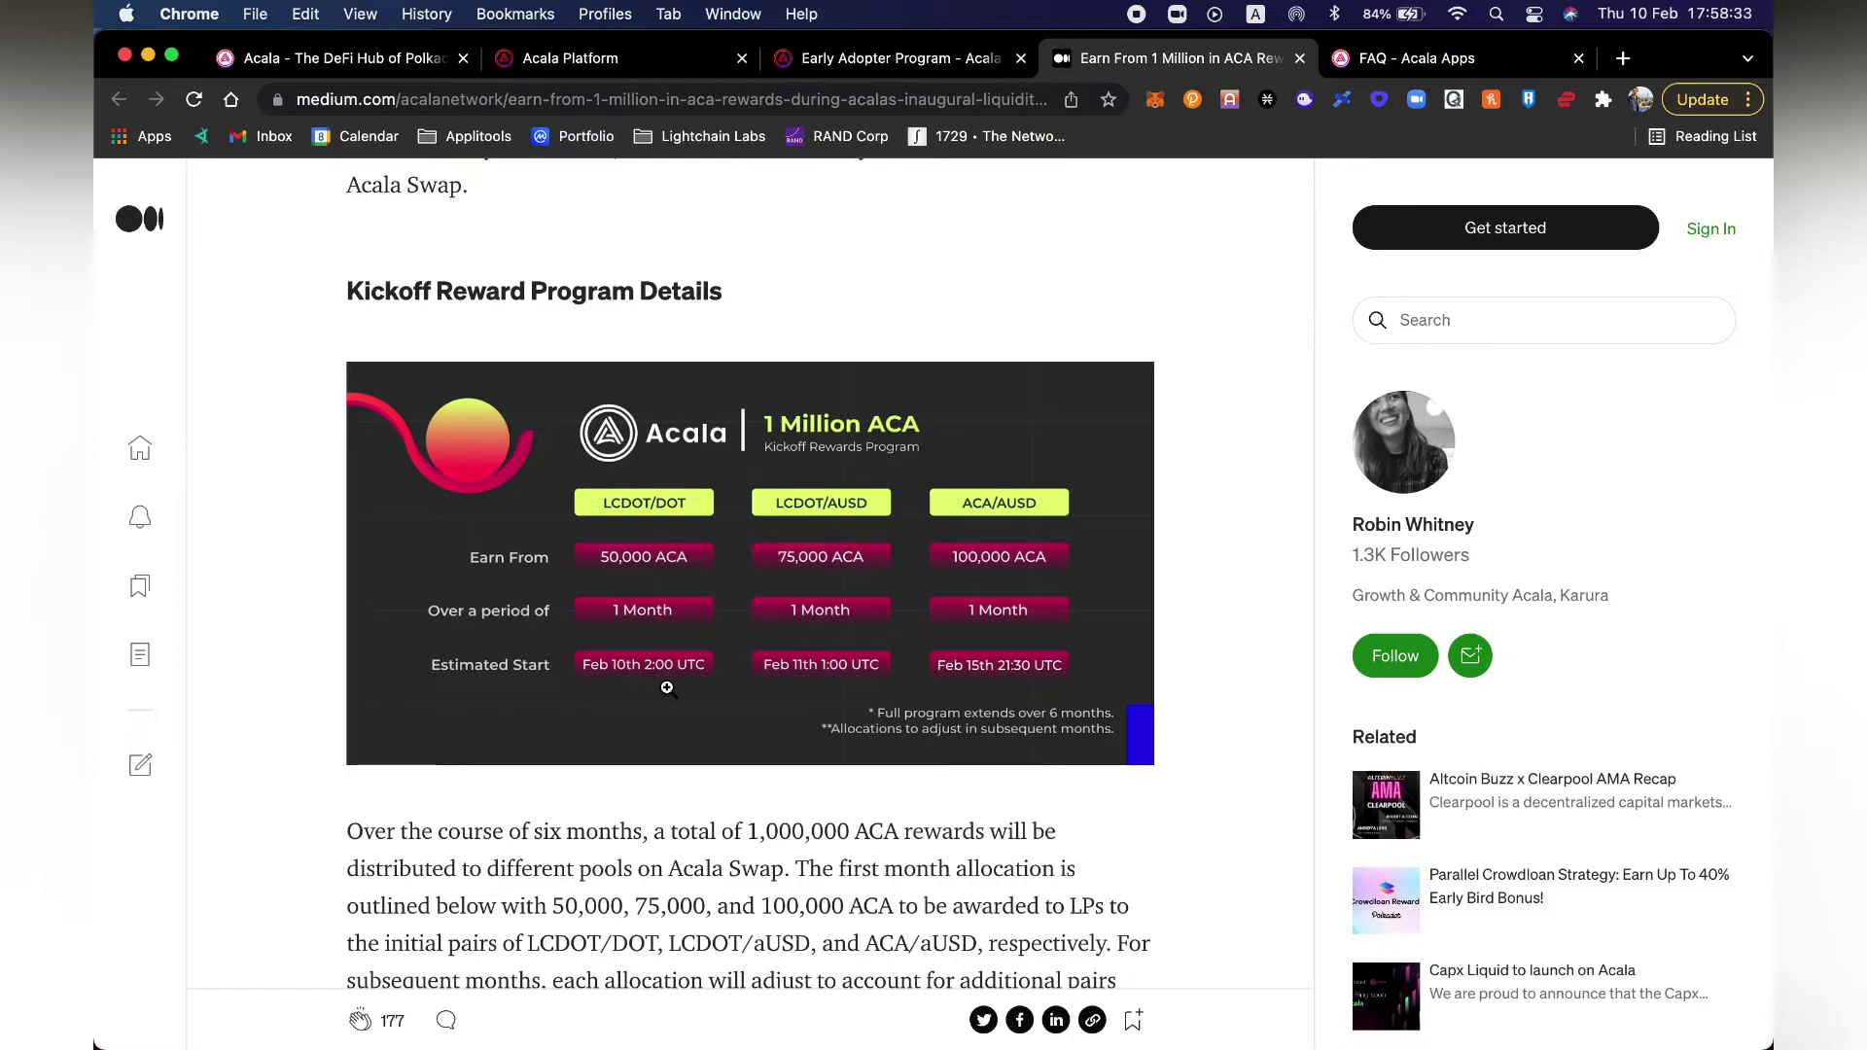
# Step: View the Acala Apps vault FAQ, then return to the $435.40 Acala Platform portfolio
pyautogui.click(1358, 72)
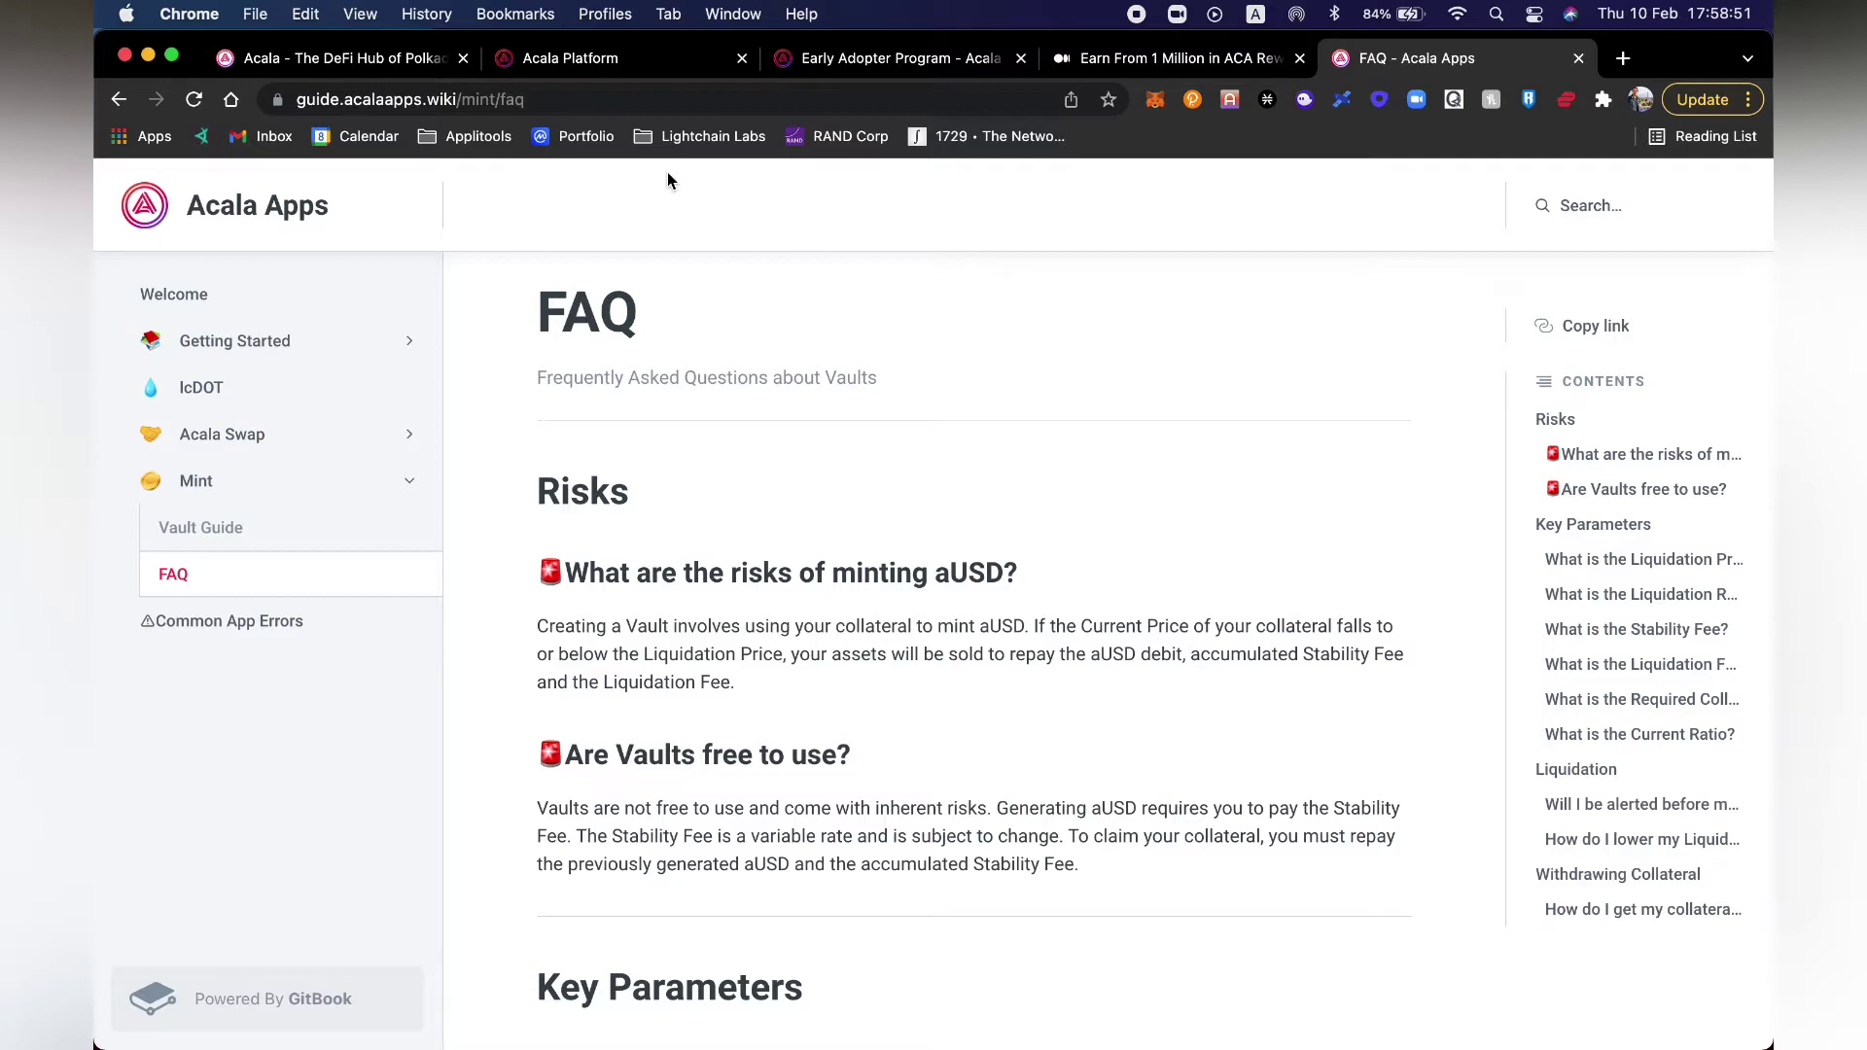
pyautogui.click(613, 74)
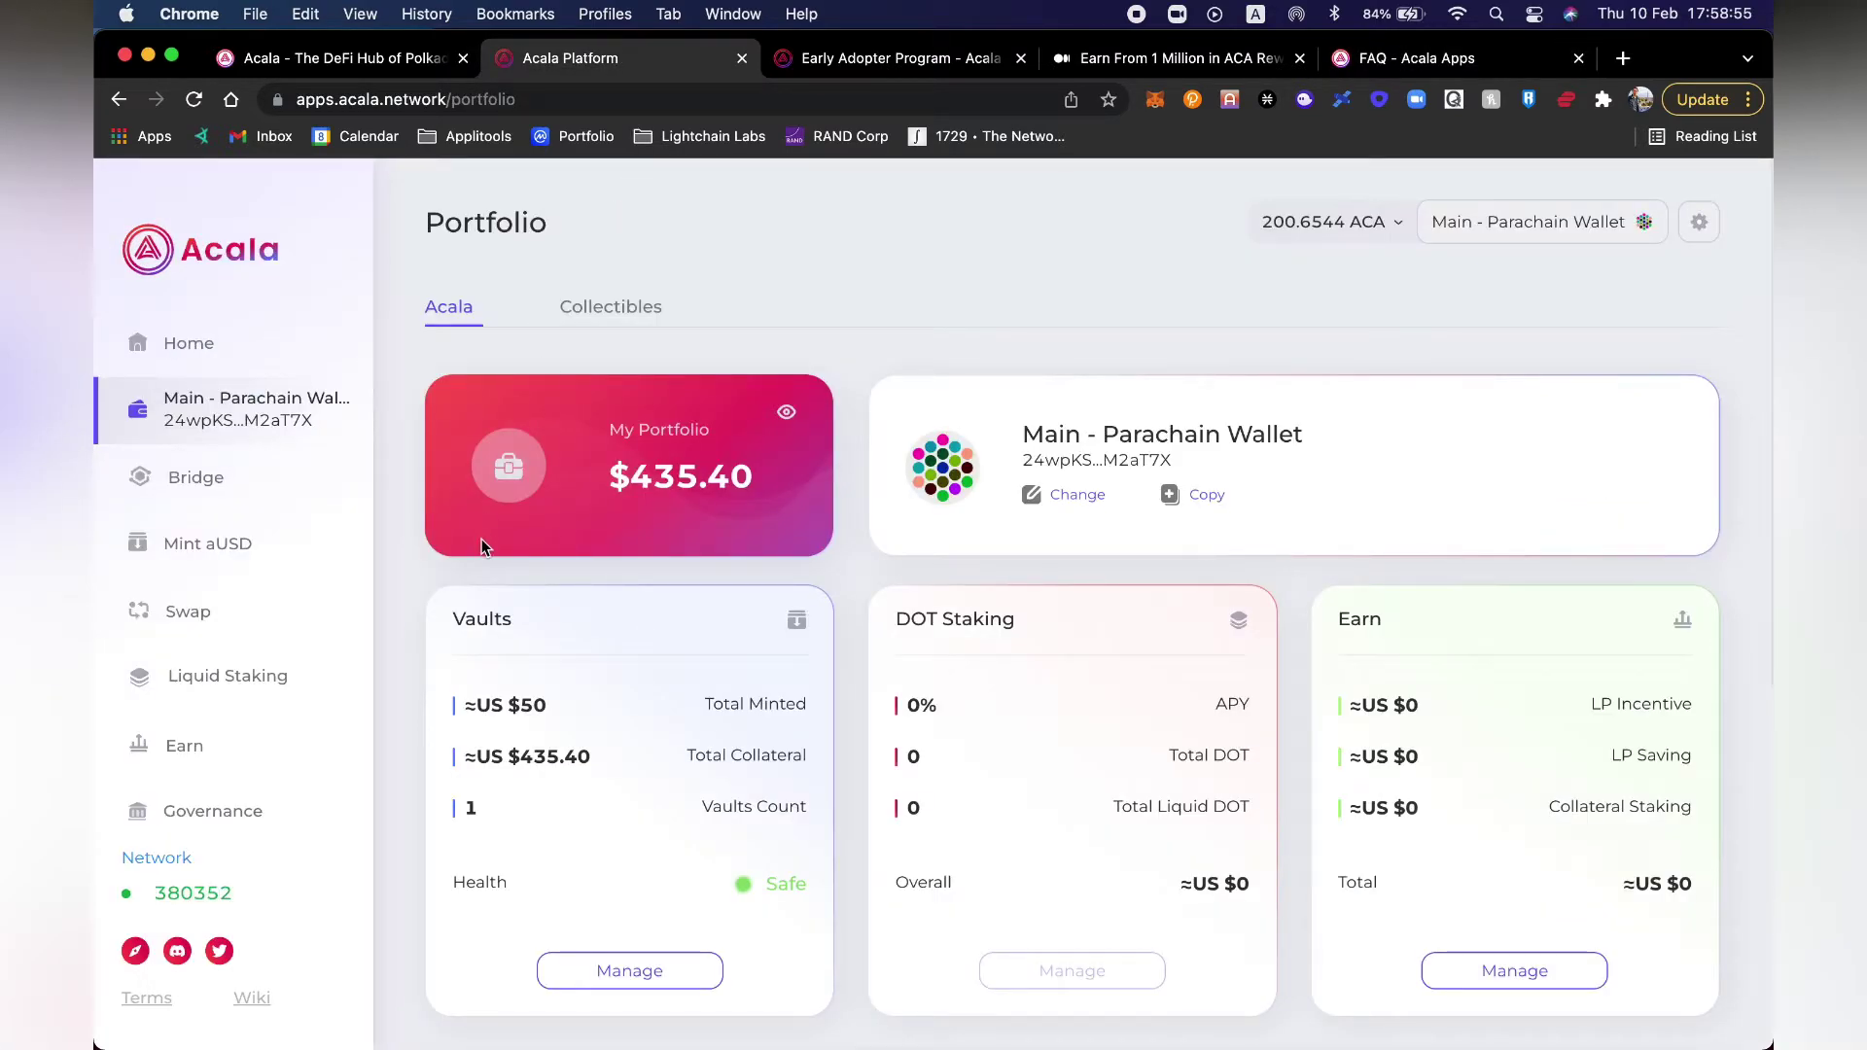
# Step: From the Home page, open the DOT bridge via the 'Bridge asset to Acala' card
pyautogui.click(189, 345)
pyautogui.scroll(-2, 817, 717)
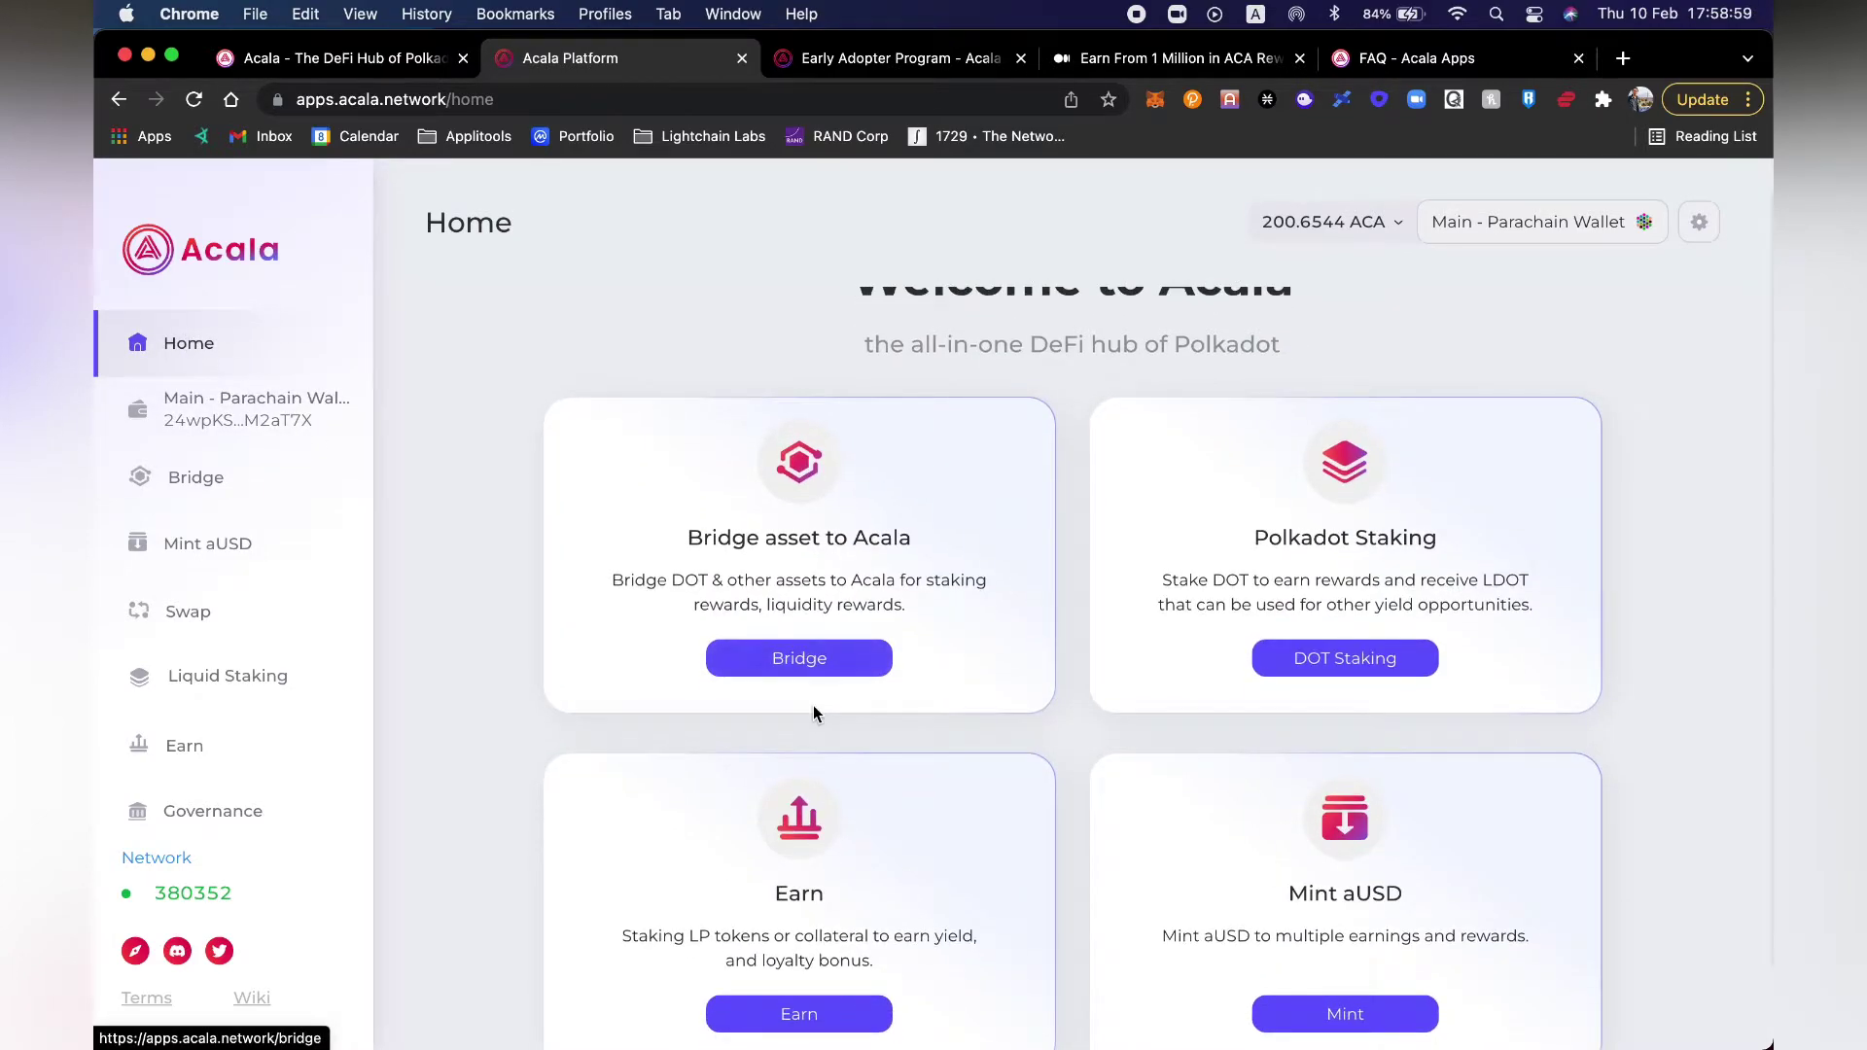
pyautogui.scroll(-1, 815, 713)
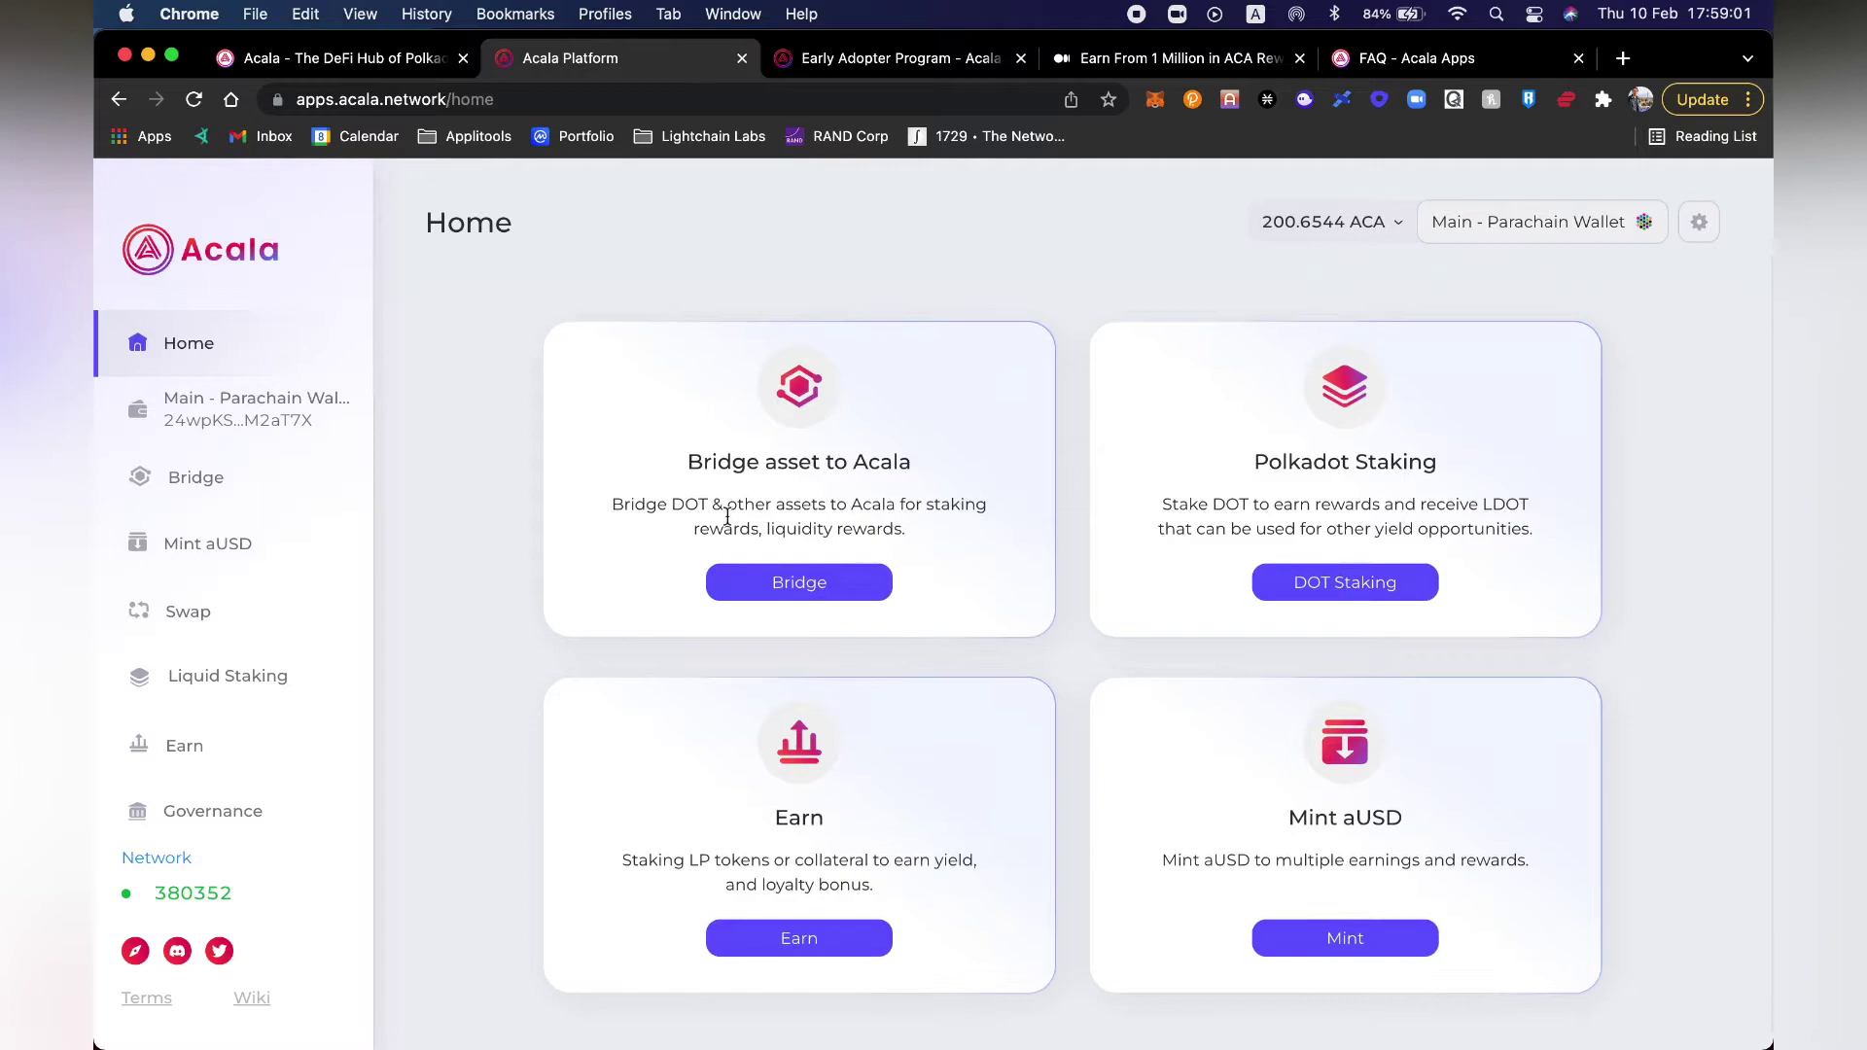
pyautogui.moveTo(688, 462); pyautogui.dragTo(860, 465)
pyautogui.click(924, 459)
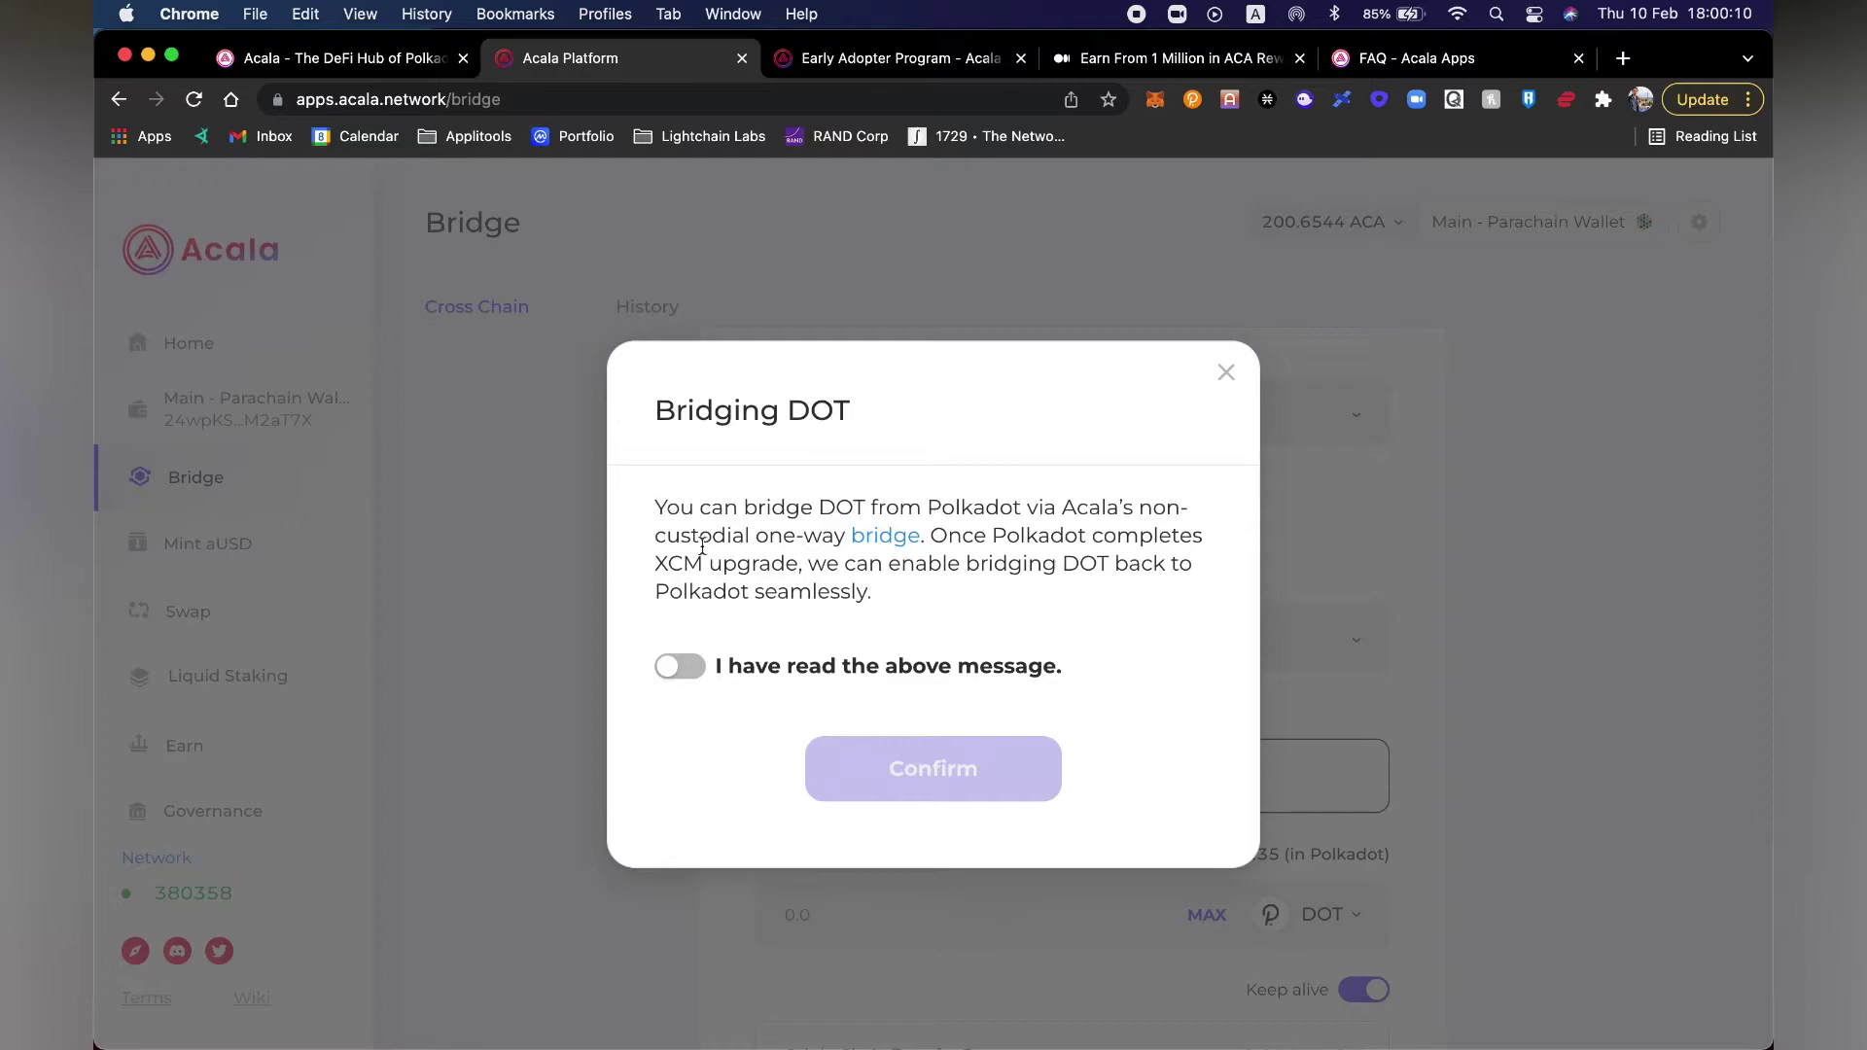
# Step: Acknowledge the one-way bridging notice and enter 50 DOT as the bridge amount
pyautogui.click(700, 673)
pyautogui.click(924, 773)
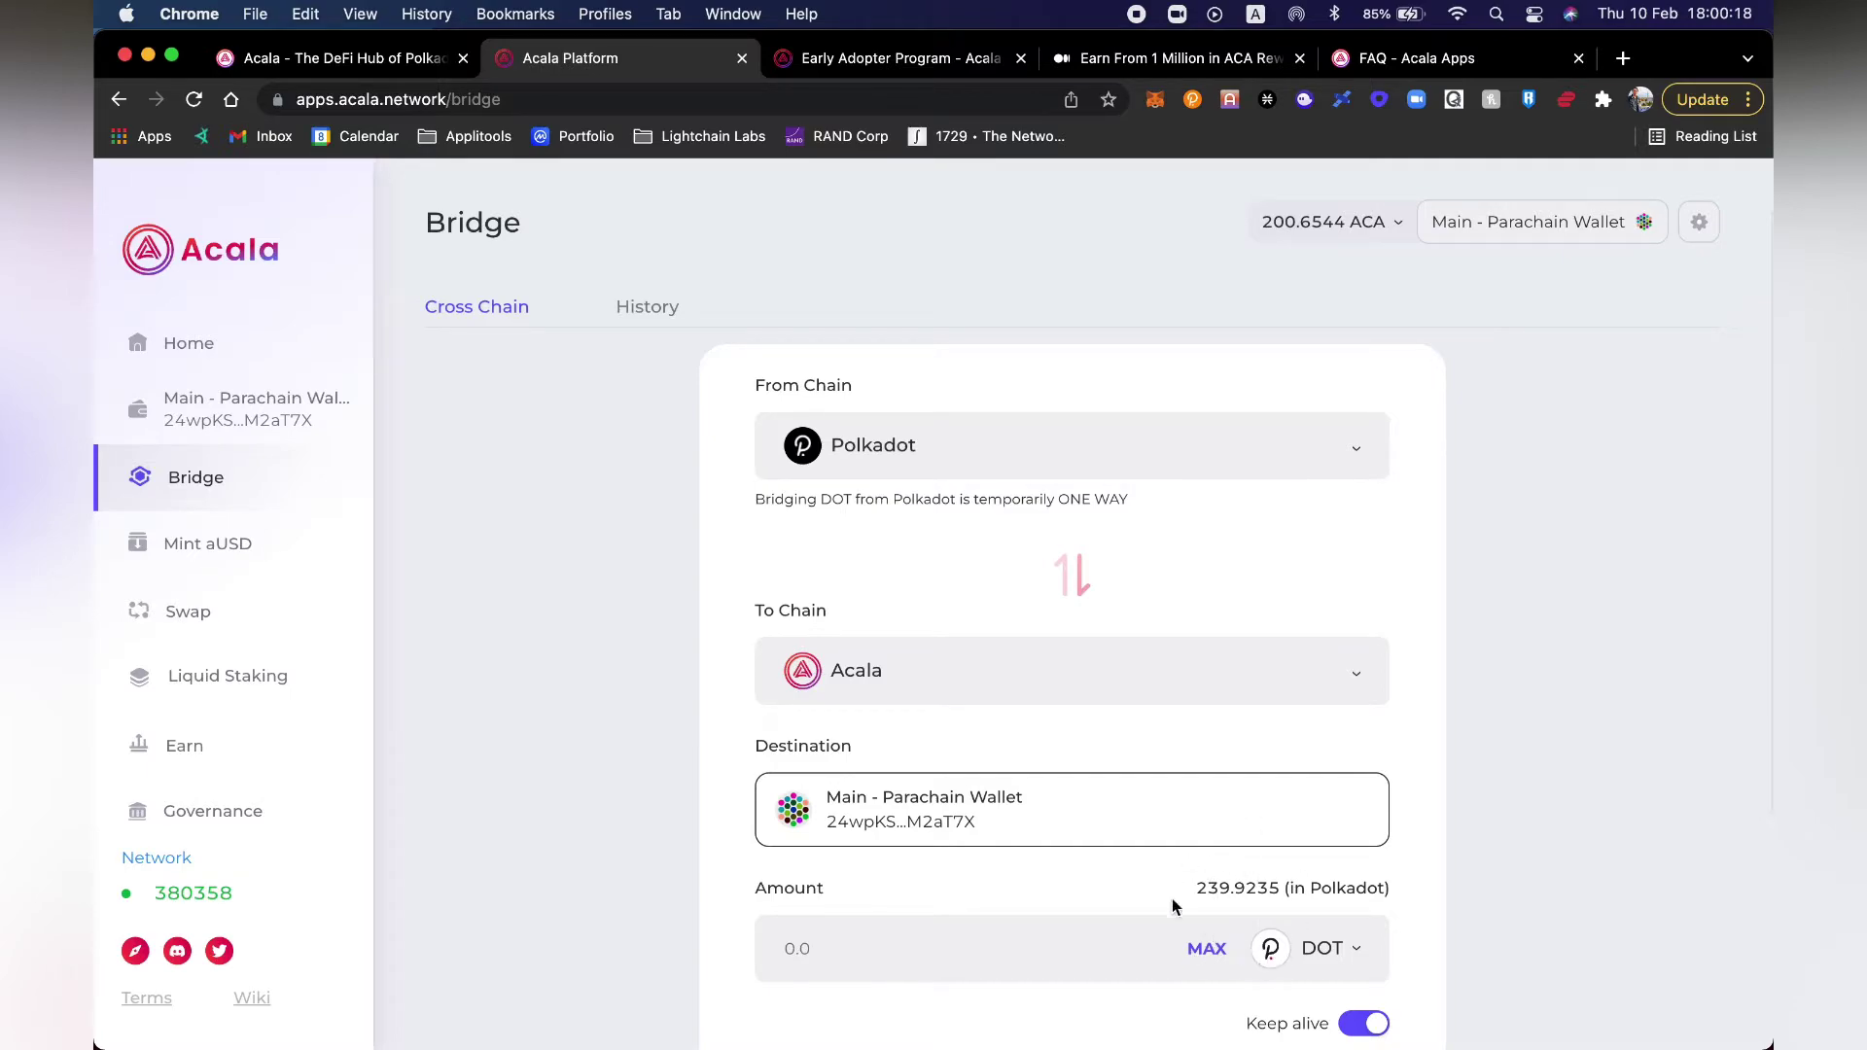
pyautogui.click(995, 943)
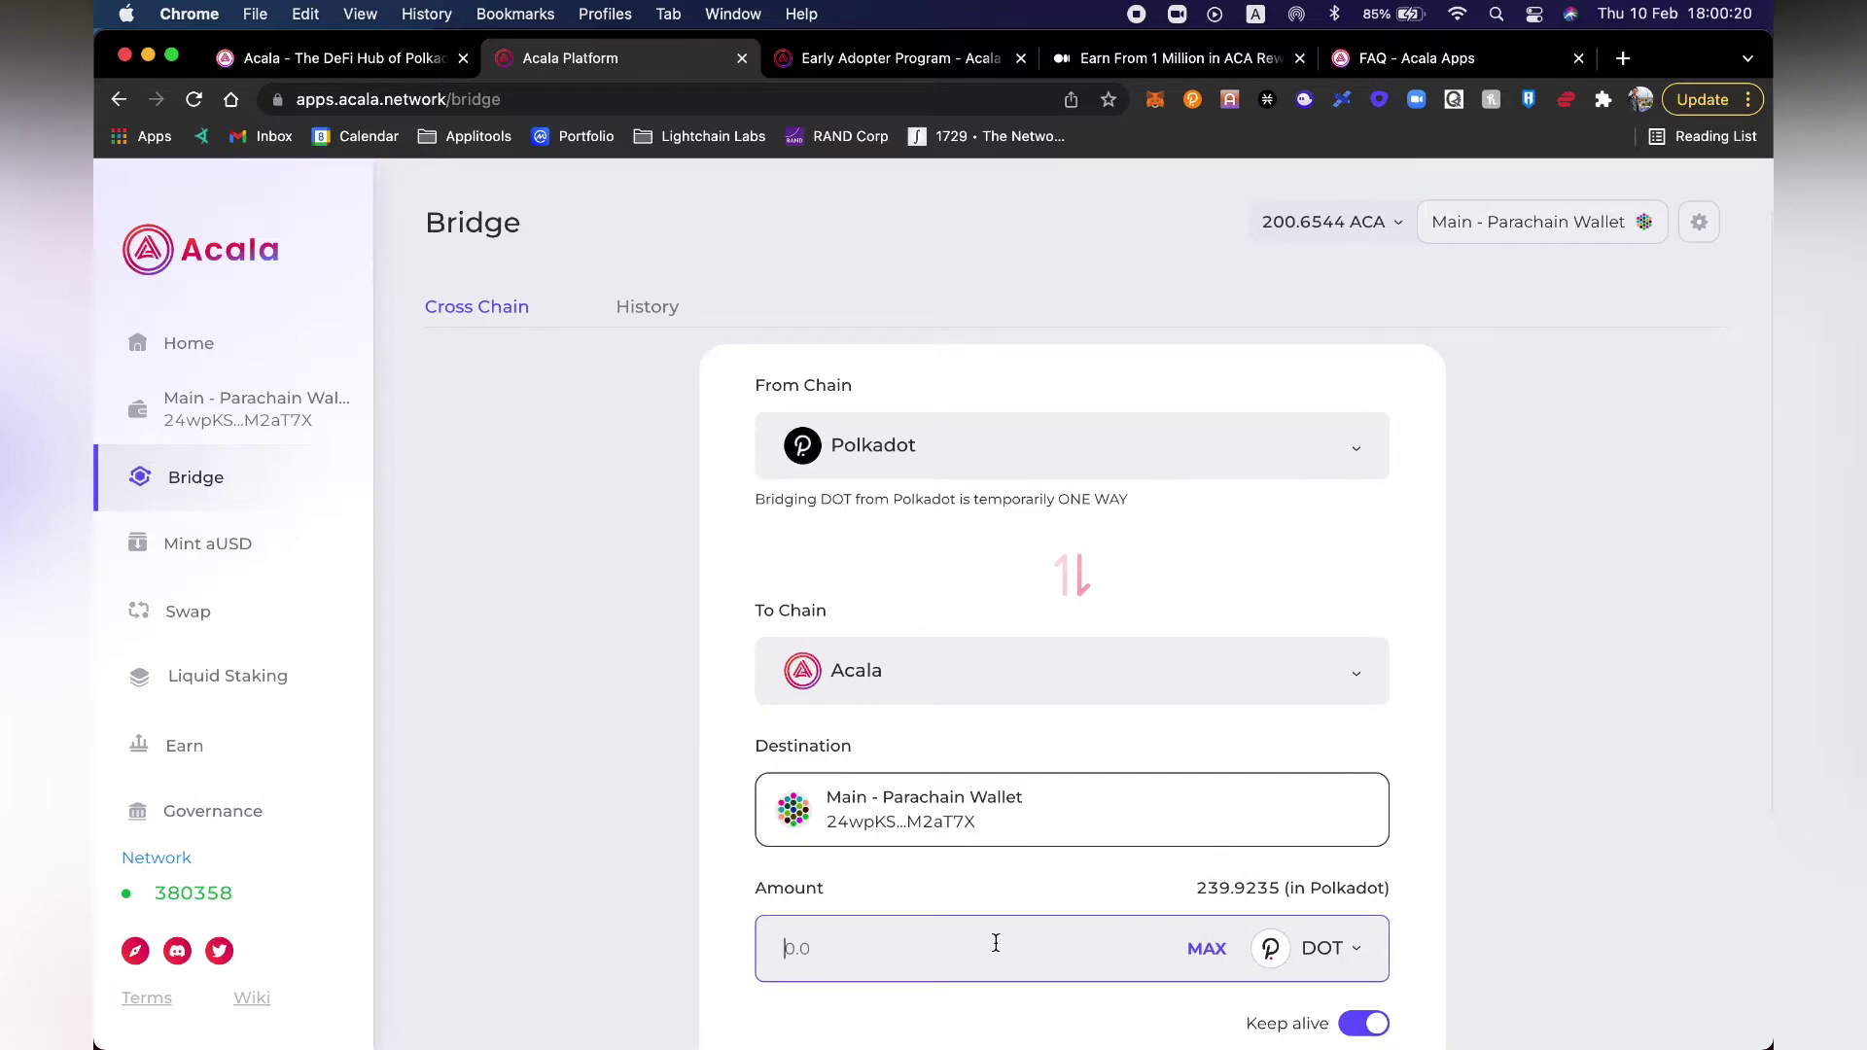
pyautogui.write('50')
pyautogui.click(1544, 849)
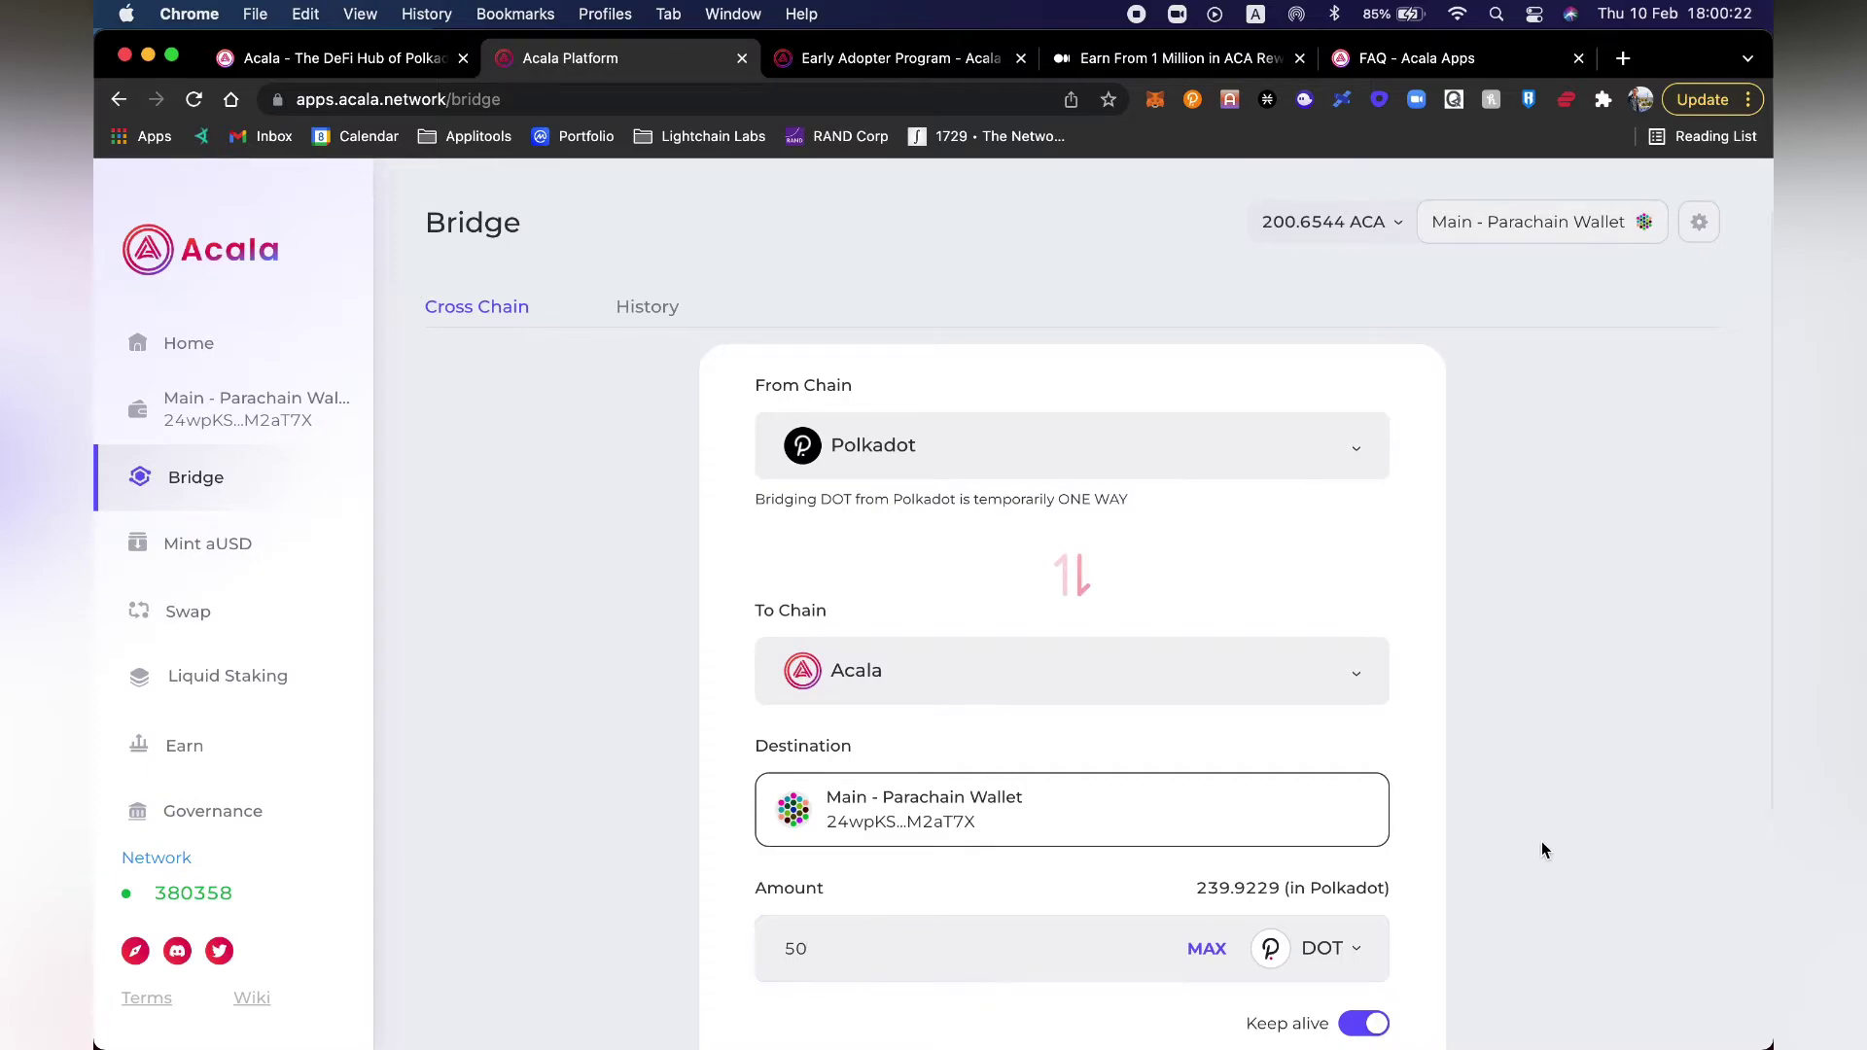
pyautogui.scroll(-1, 1544, 849)
pyautogui.scroll(-3, 1303, 789)
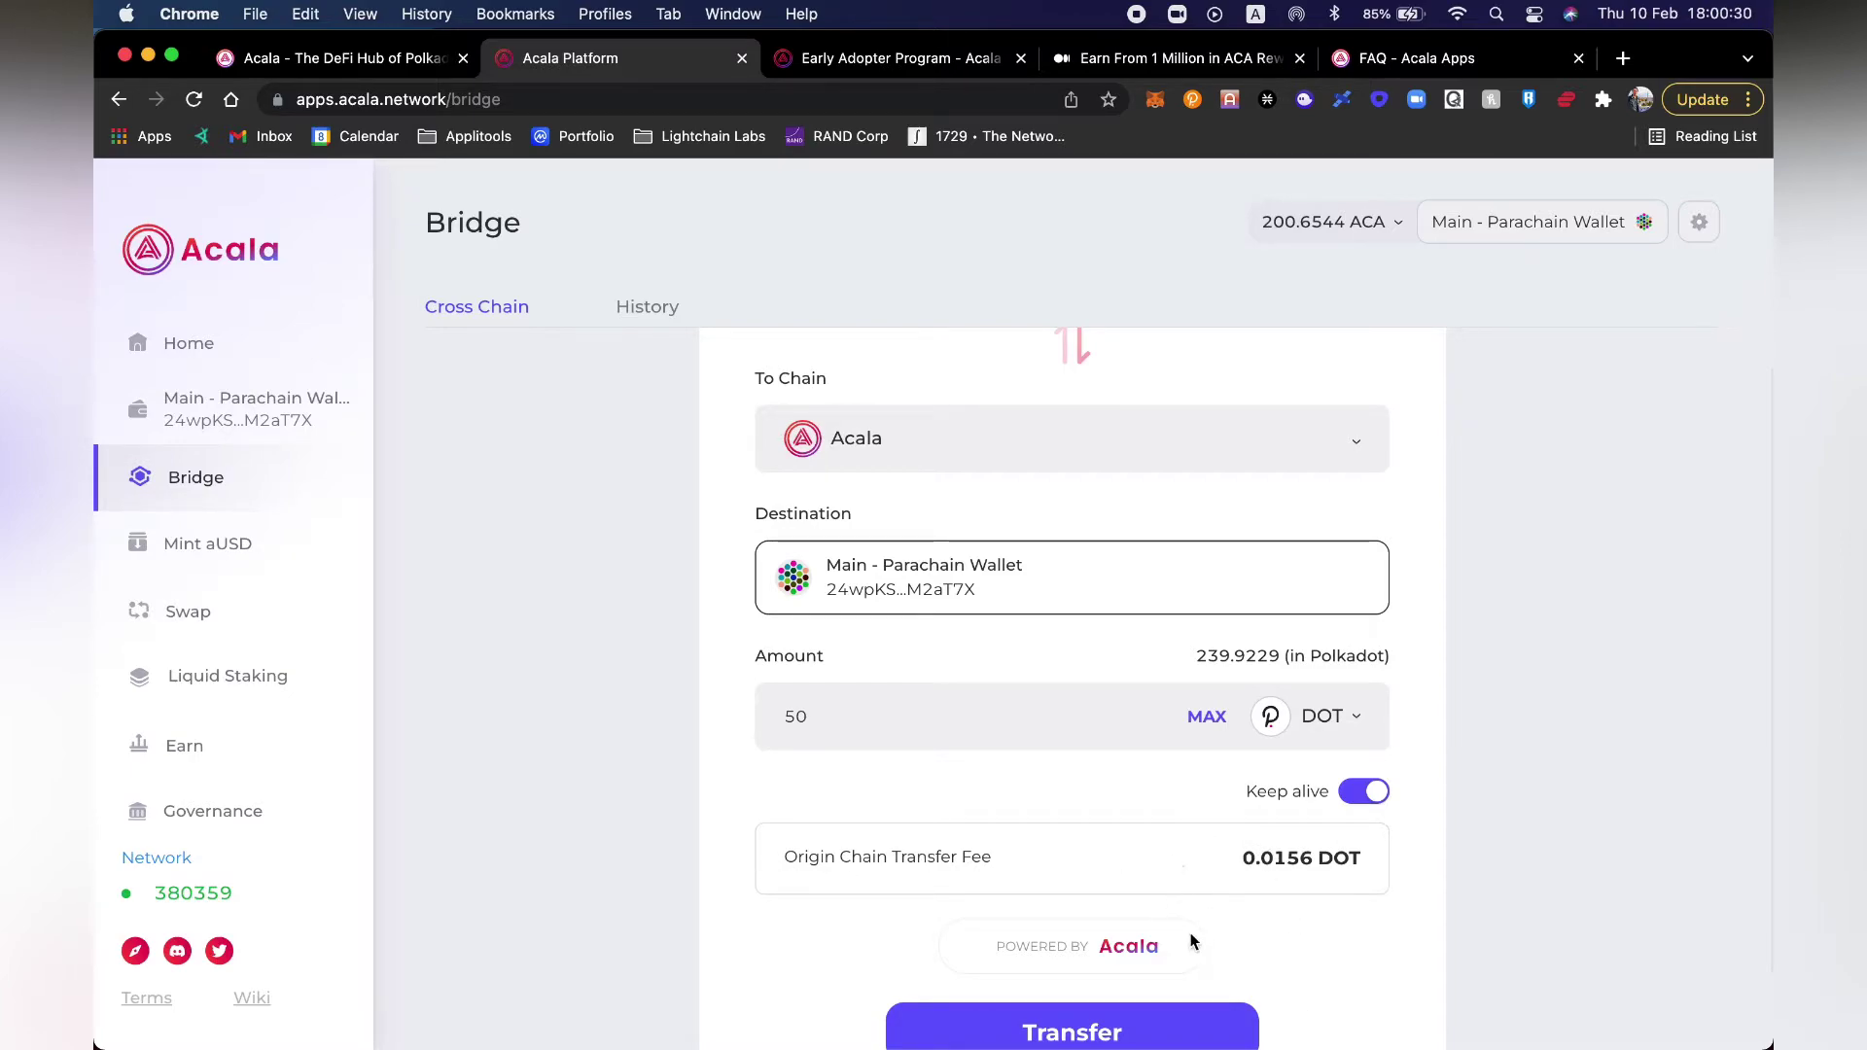
pyautogui.scroll(-1, 1192, 898)
# Step: Submit the 50 DOT transfer and sign it in polkadot{.js} with the account password
pyautogui.click(1167, 961)
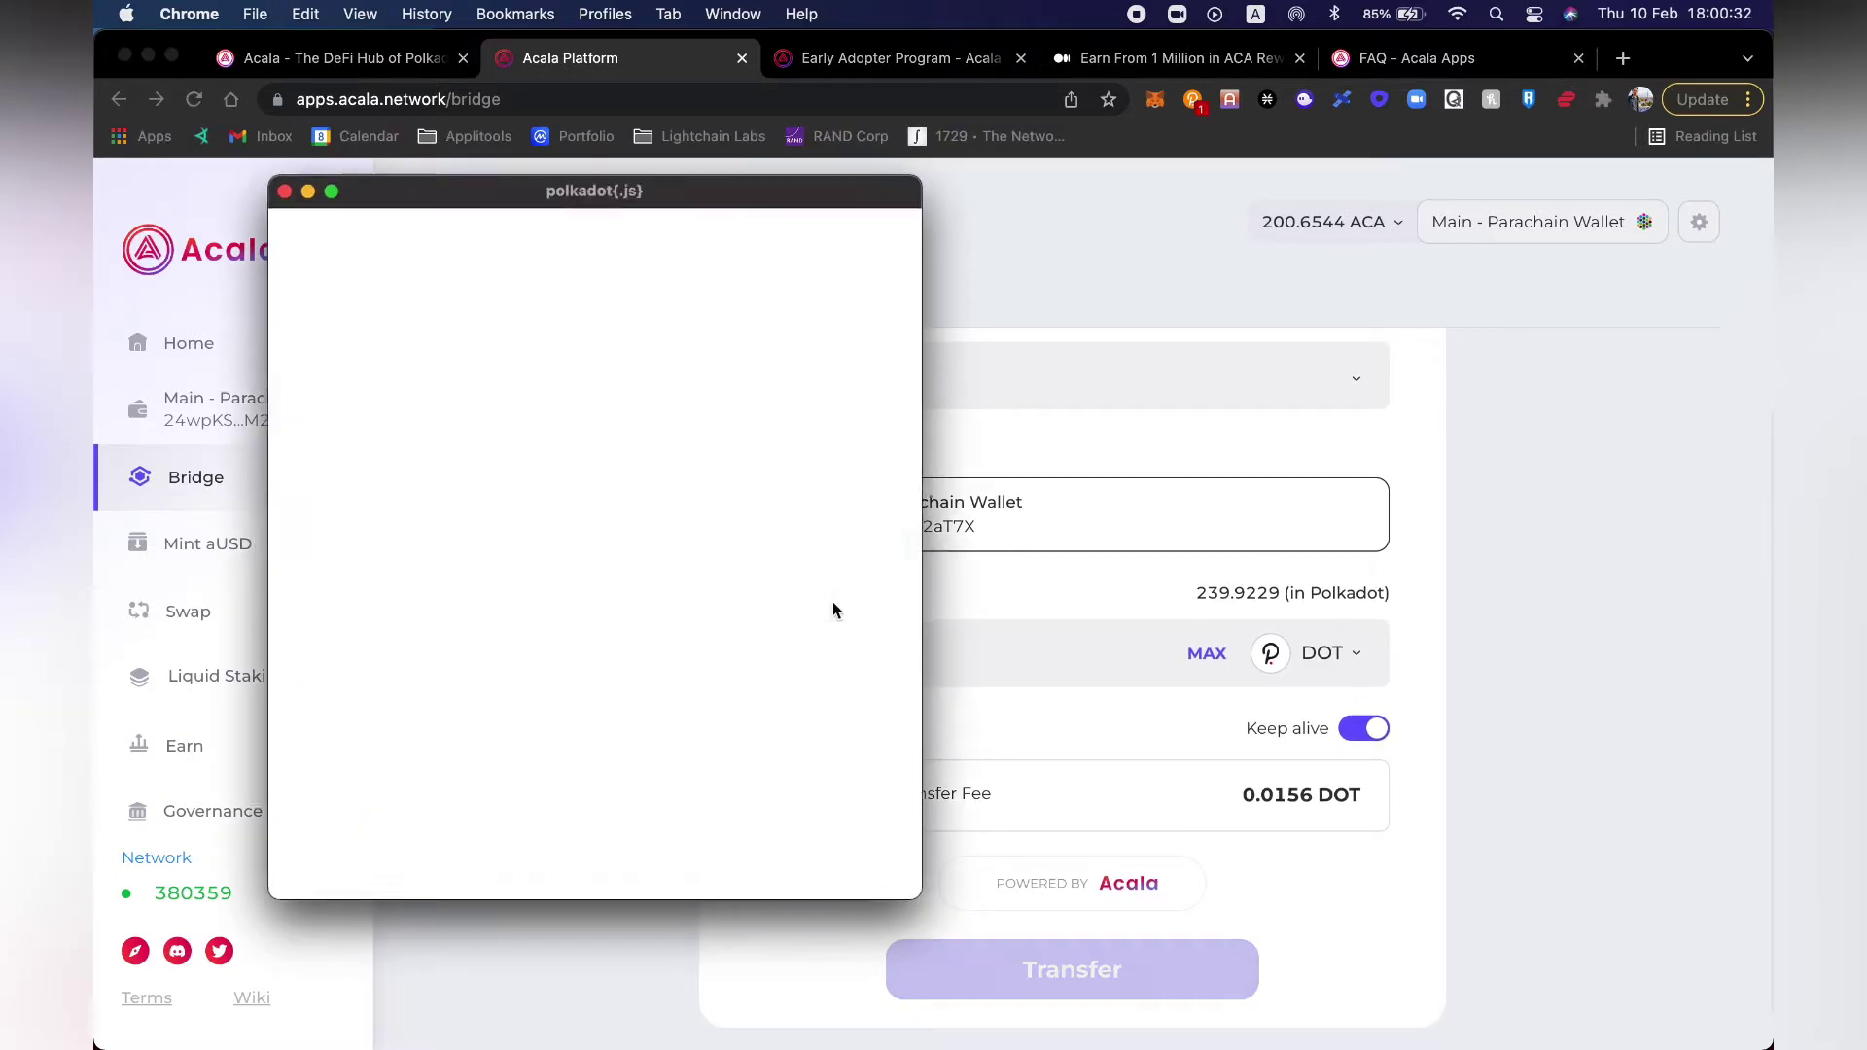
pyautogui.press('super+v')
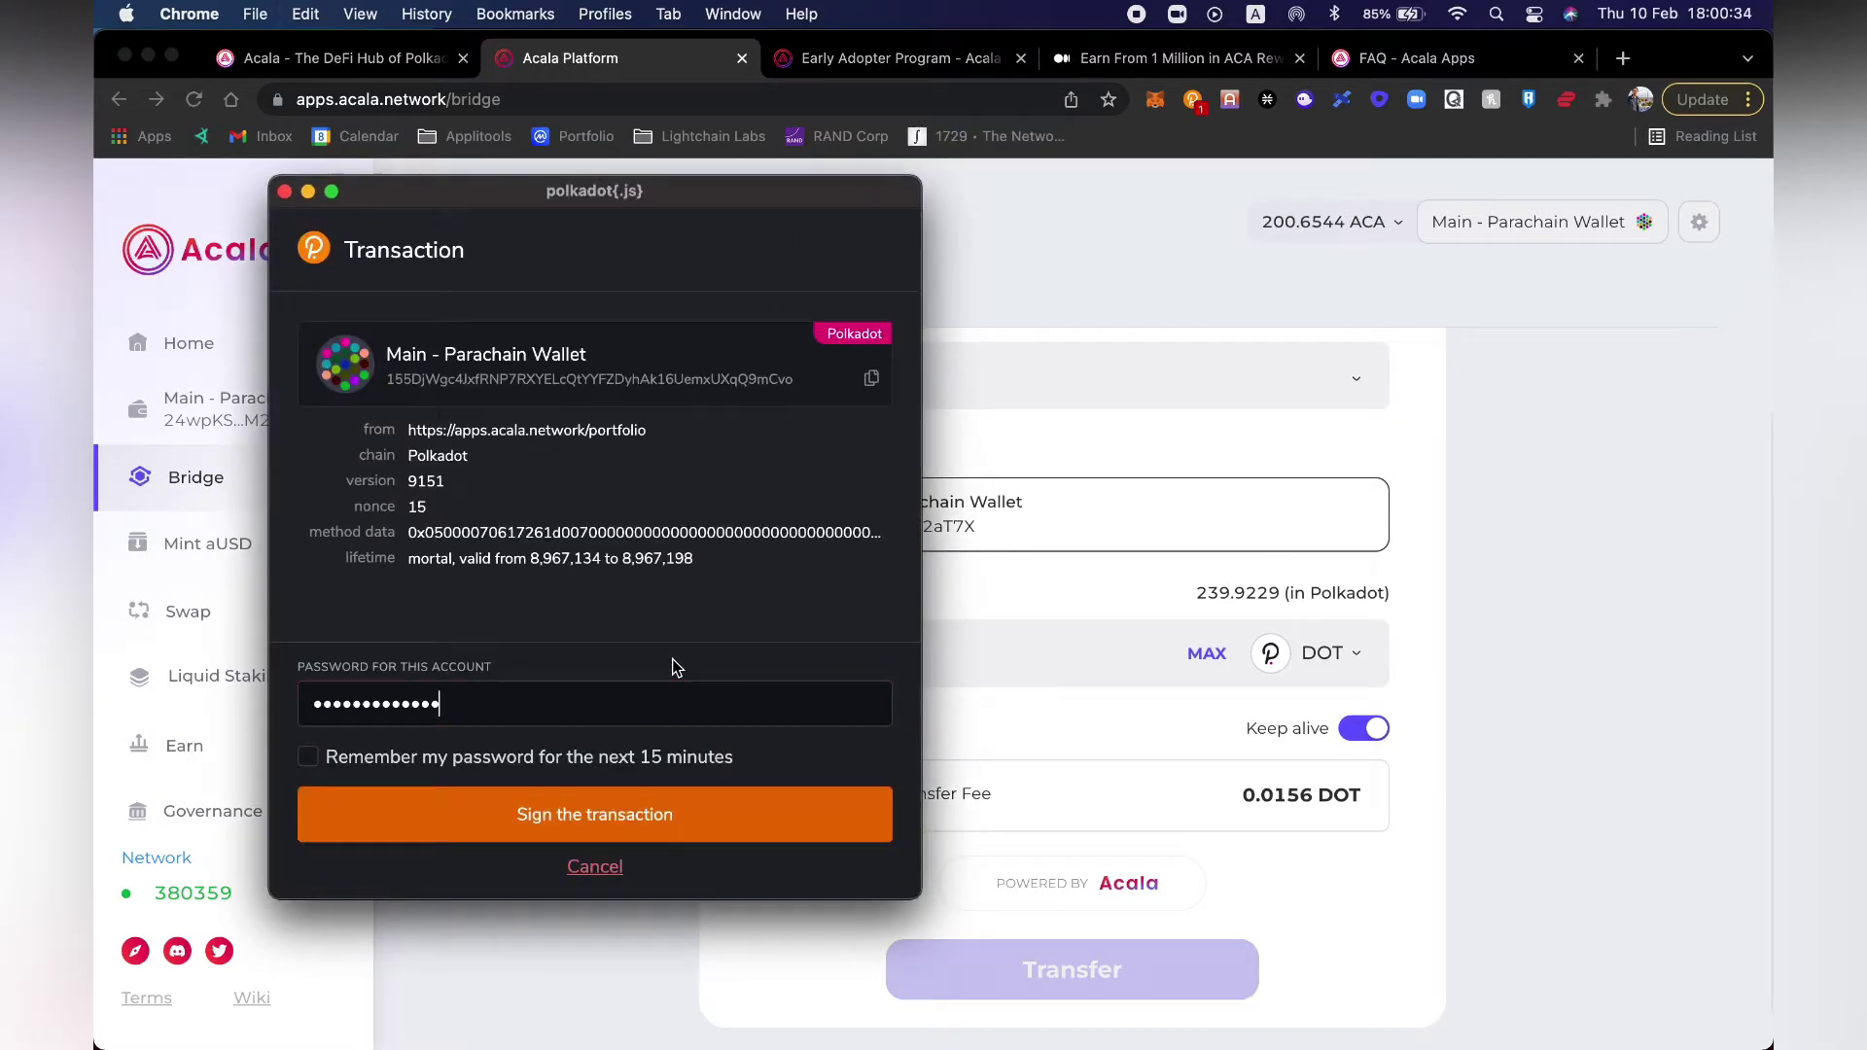
pyautogui.click(308, 757)
pyautogui.click(373, 812)
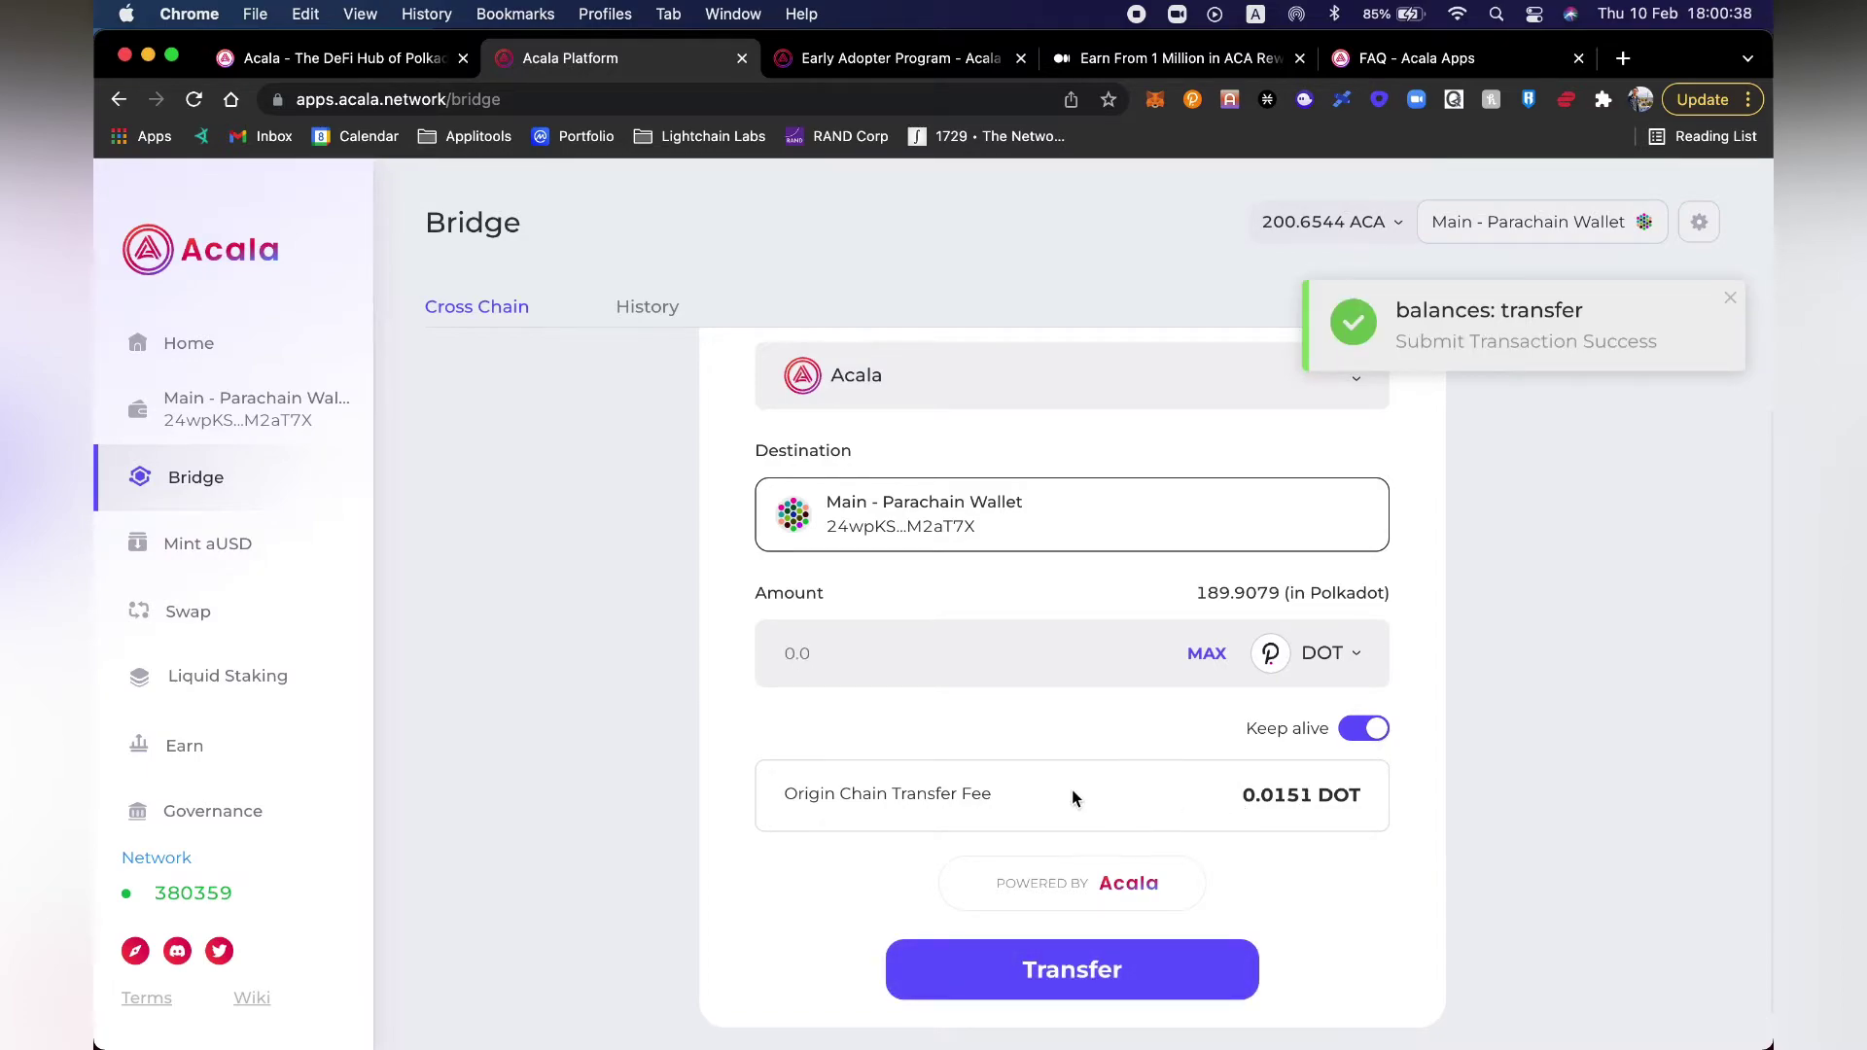
pyautogui.scroll(2, 1072, 790)
pyautogui.scroll(2, 1072, 789)
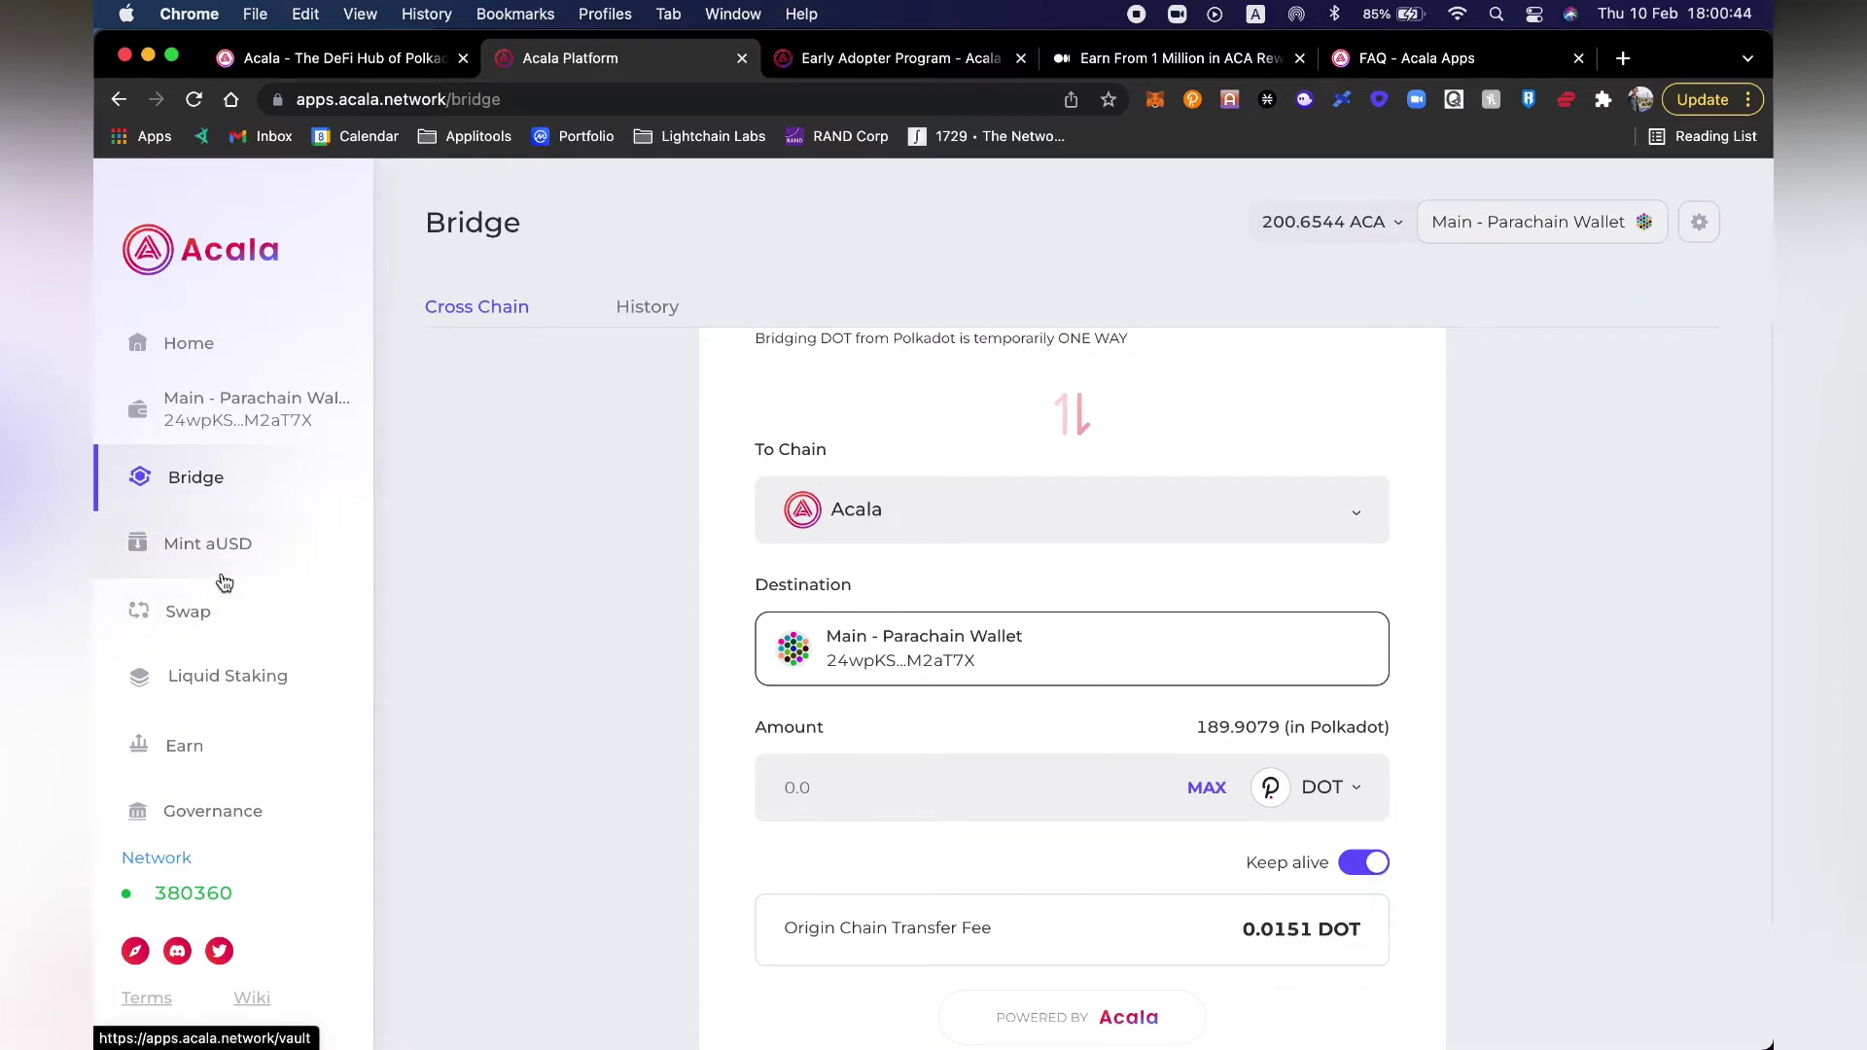
pyautogui.click(218, 605)
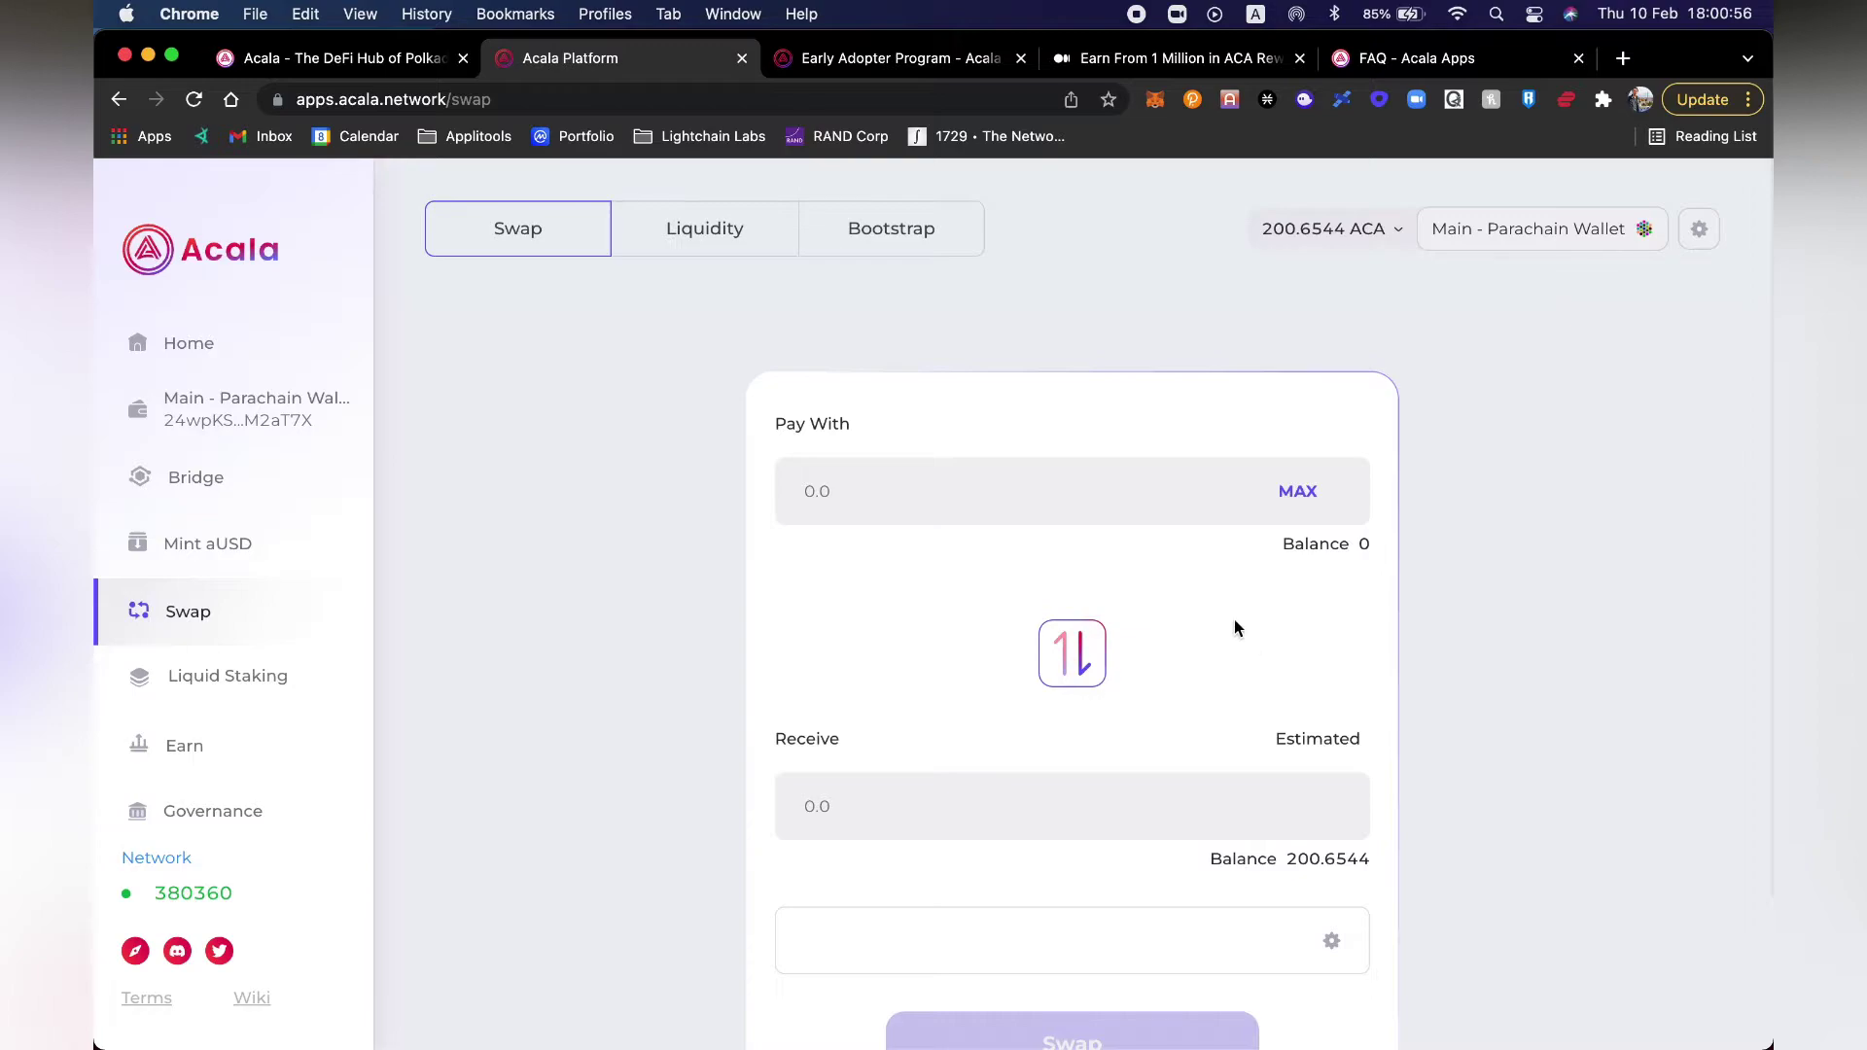
pyautogui.press('super+r')
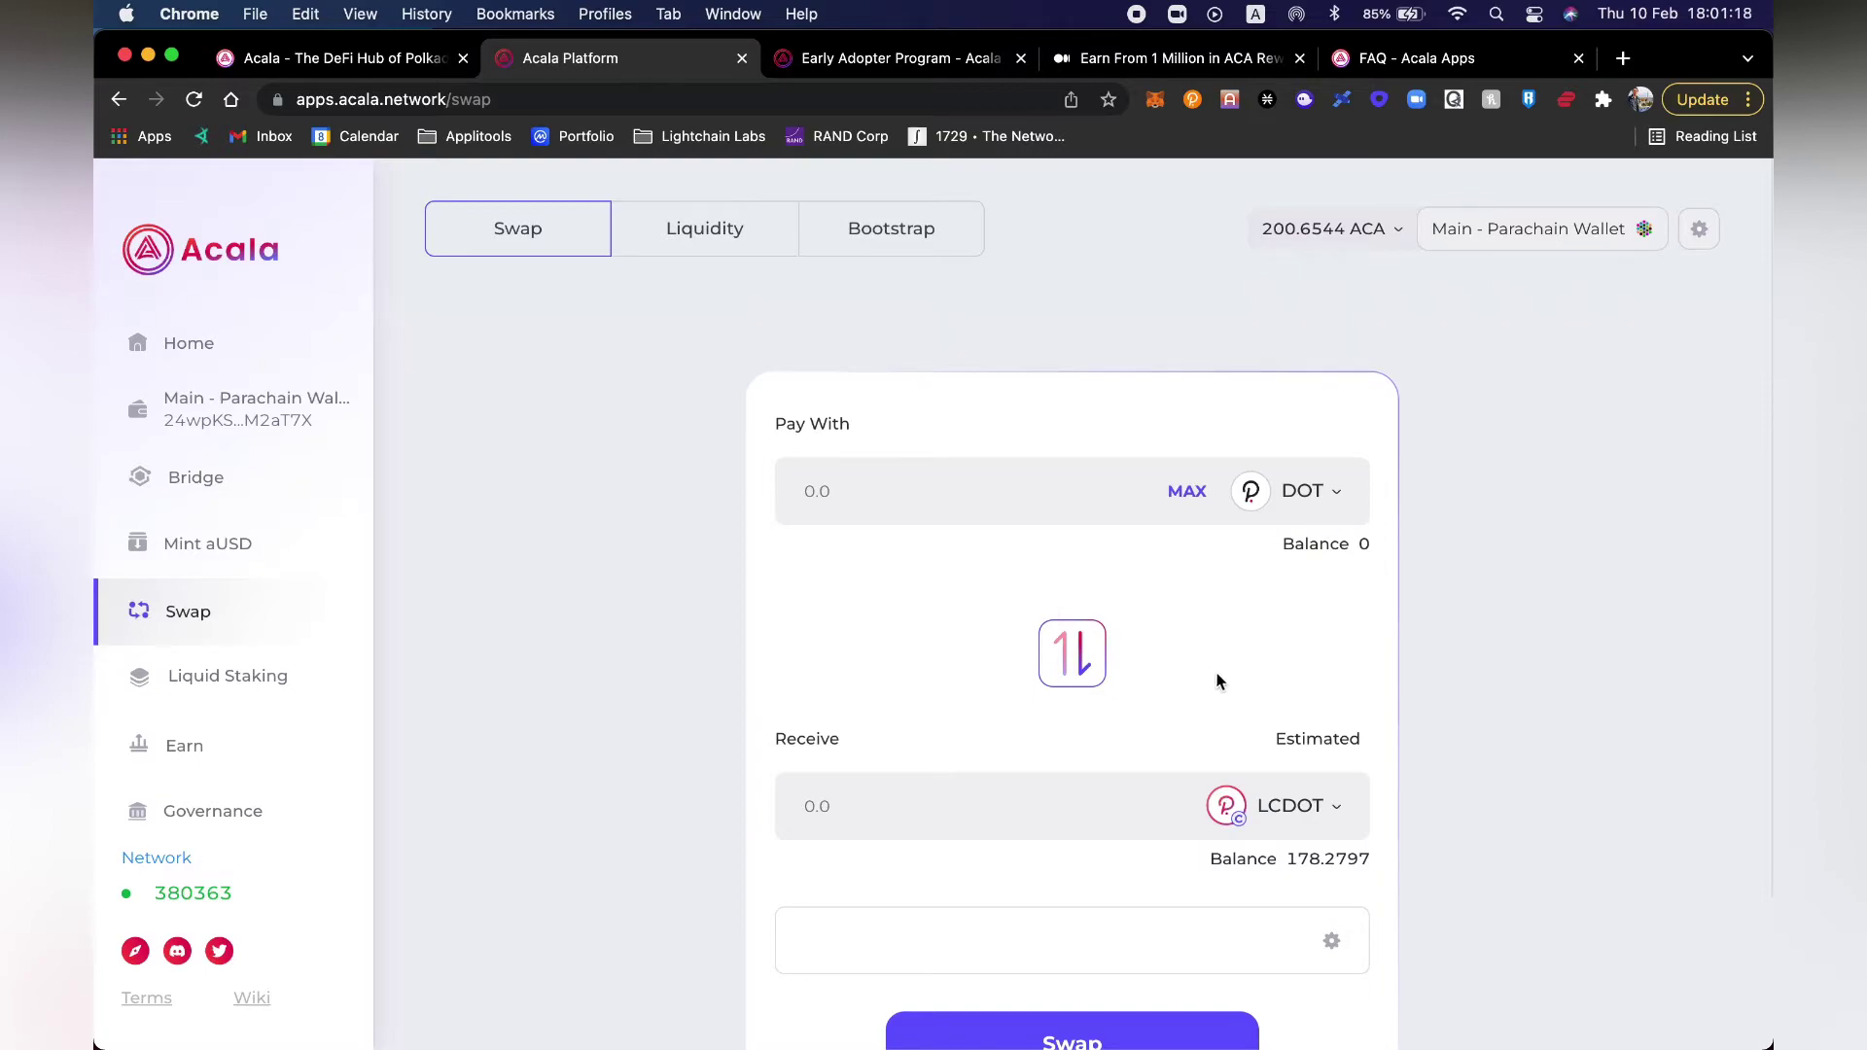
pyautogui.click(1072, 661)
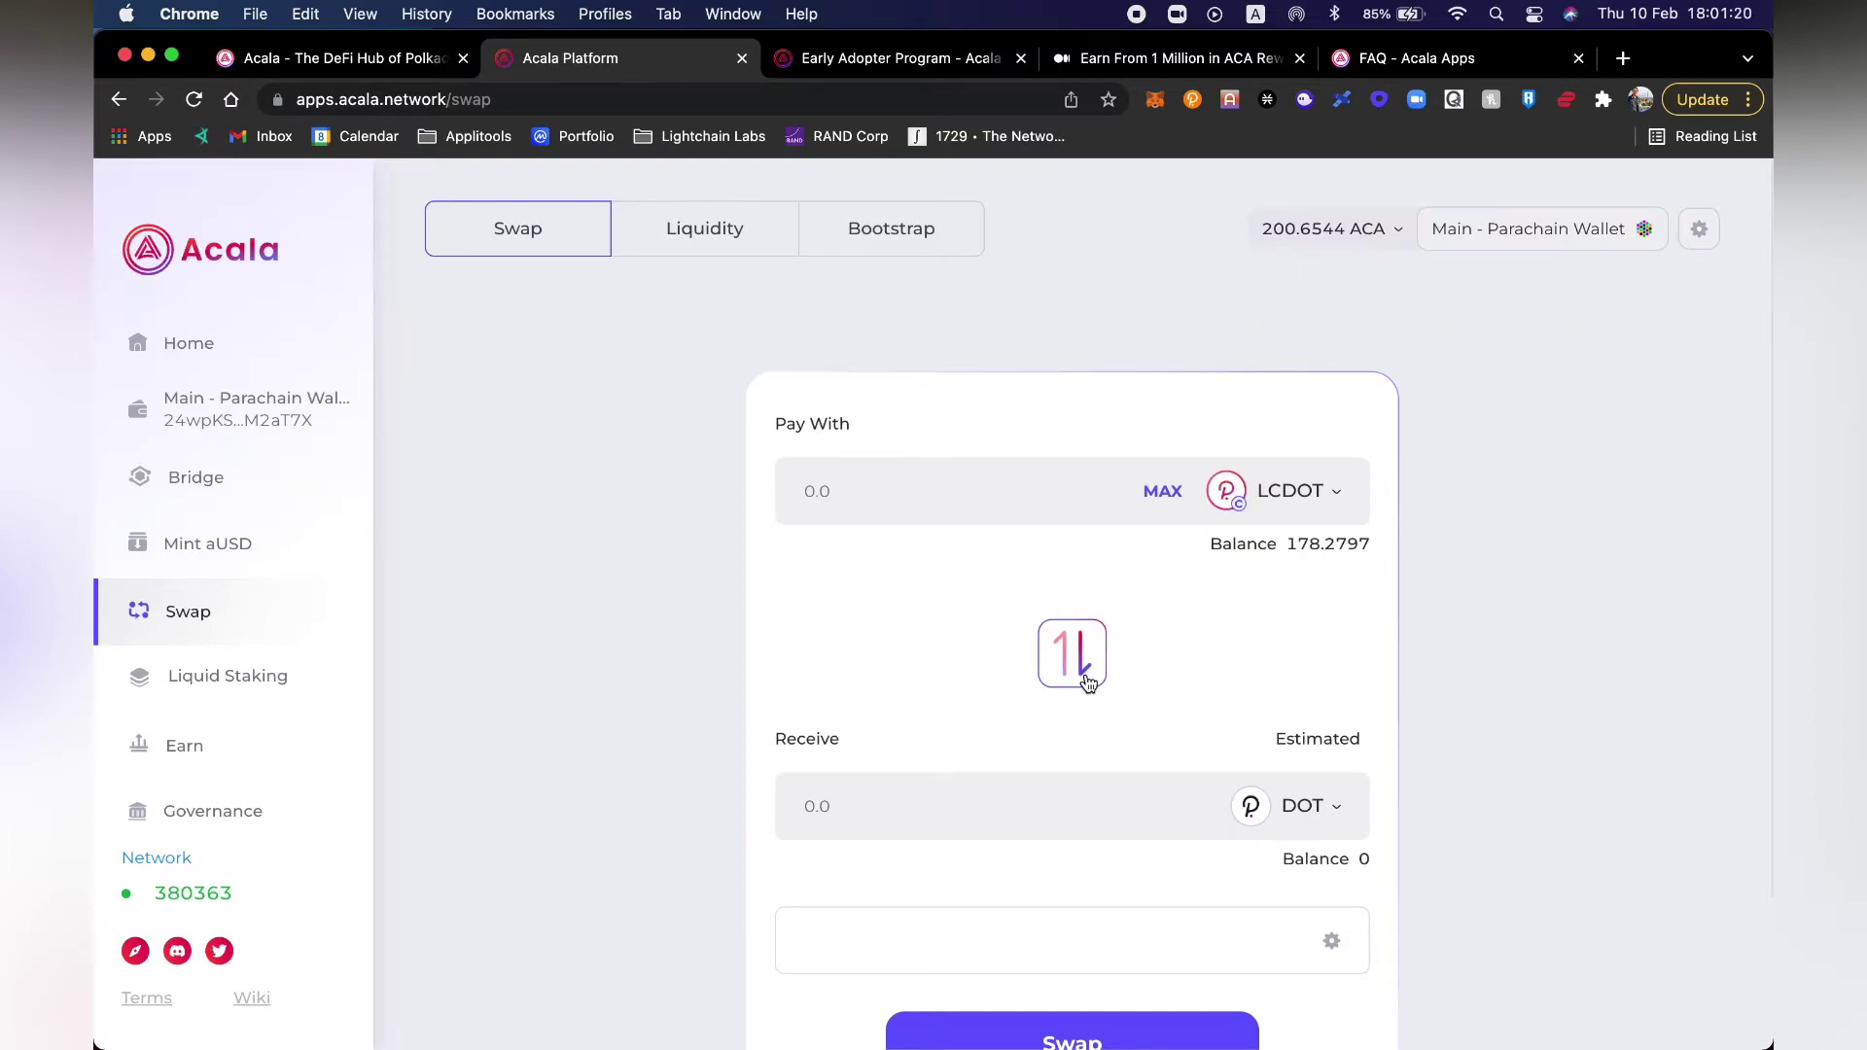
pyautogui.click(1086, 677)
pyautogui.click(1086, 680)
pyautogui.click(1332, 810)
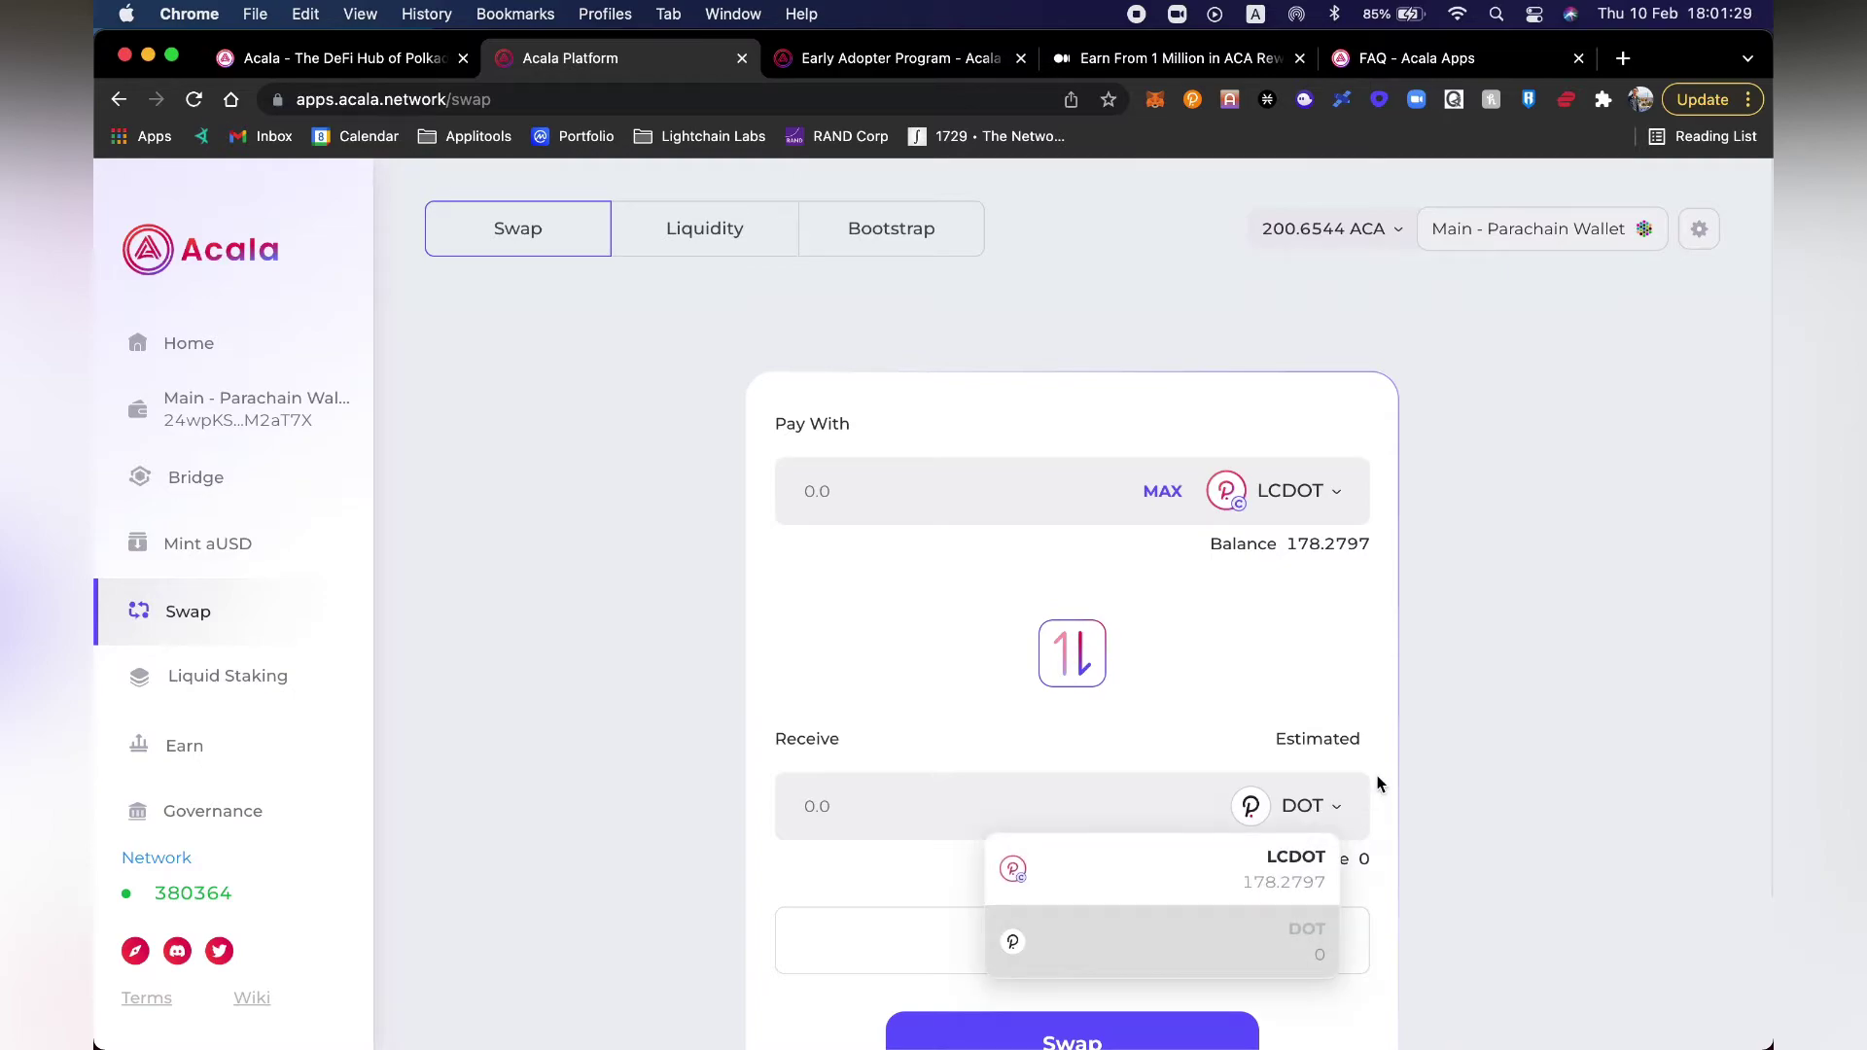
pyautogui.click(1376, 780)
pyautogui.click(1289, 817)
pyautogui.click(1429, 733)
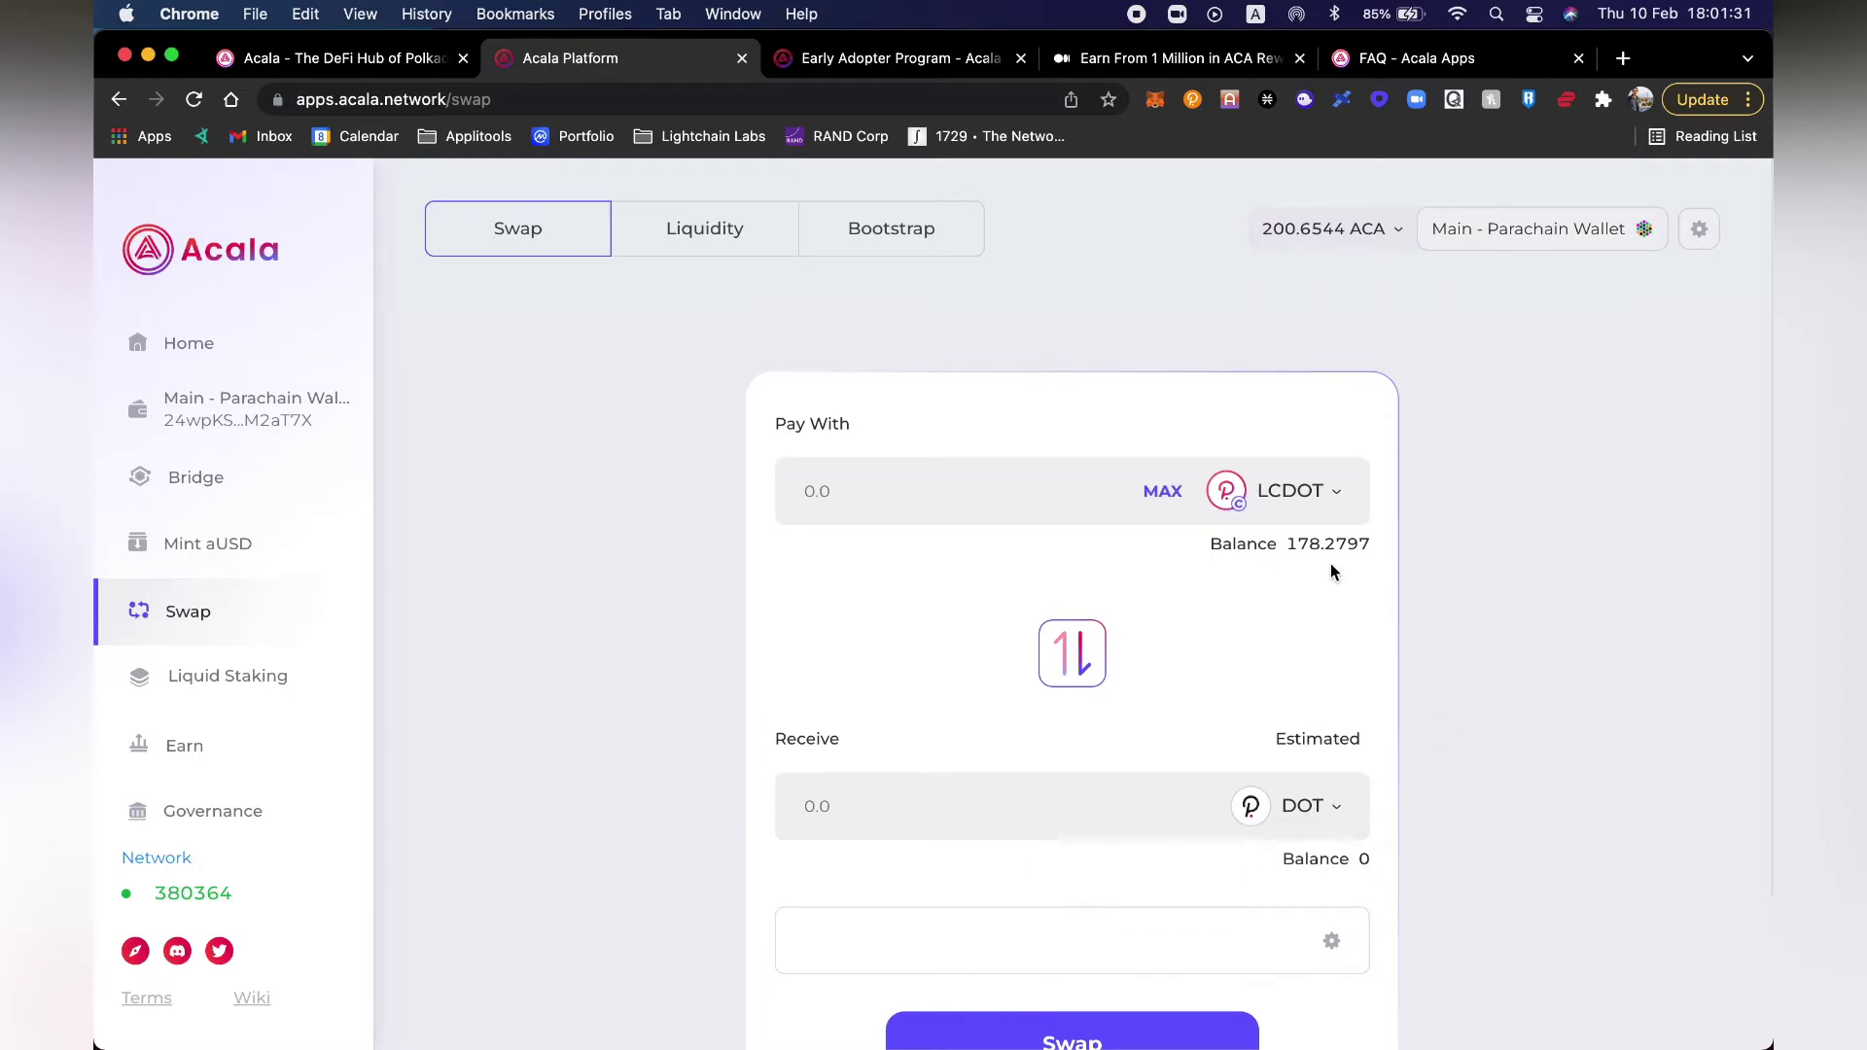
pyautogui.click(1325, 517)
pyautogui.click(1422, 530)
pyautogui.click(1067, 647)
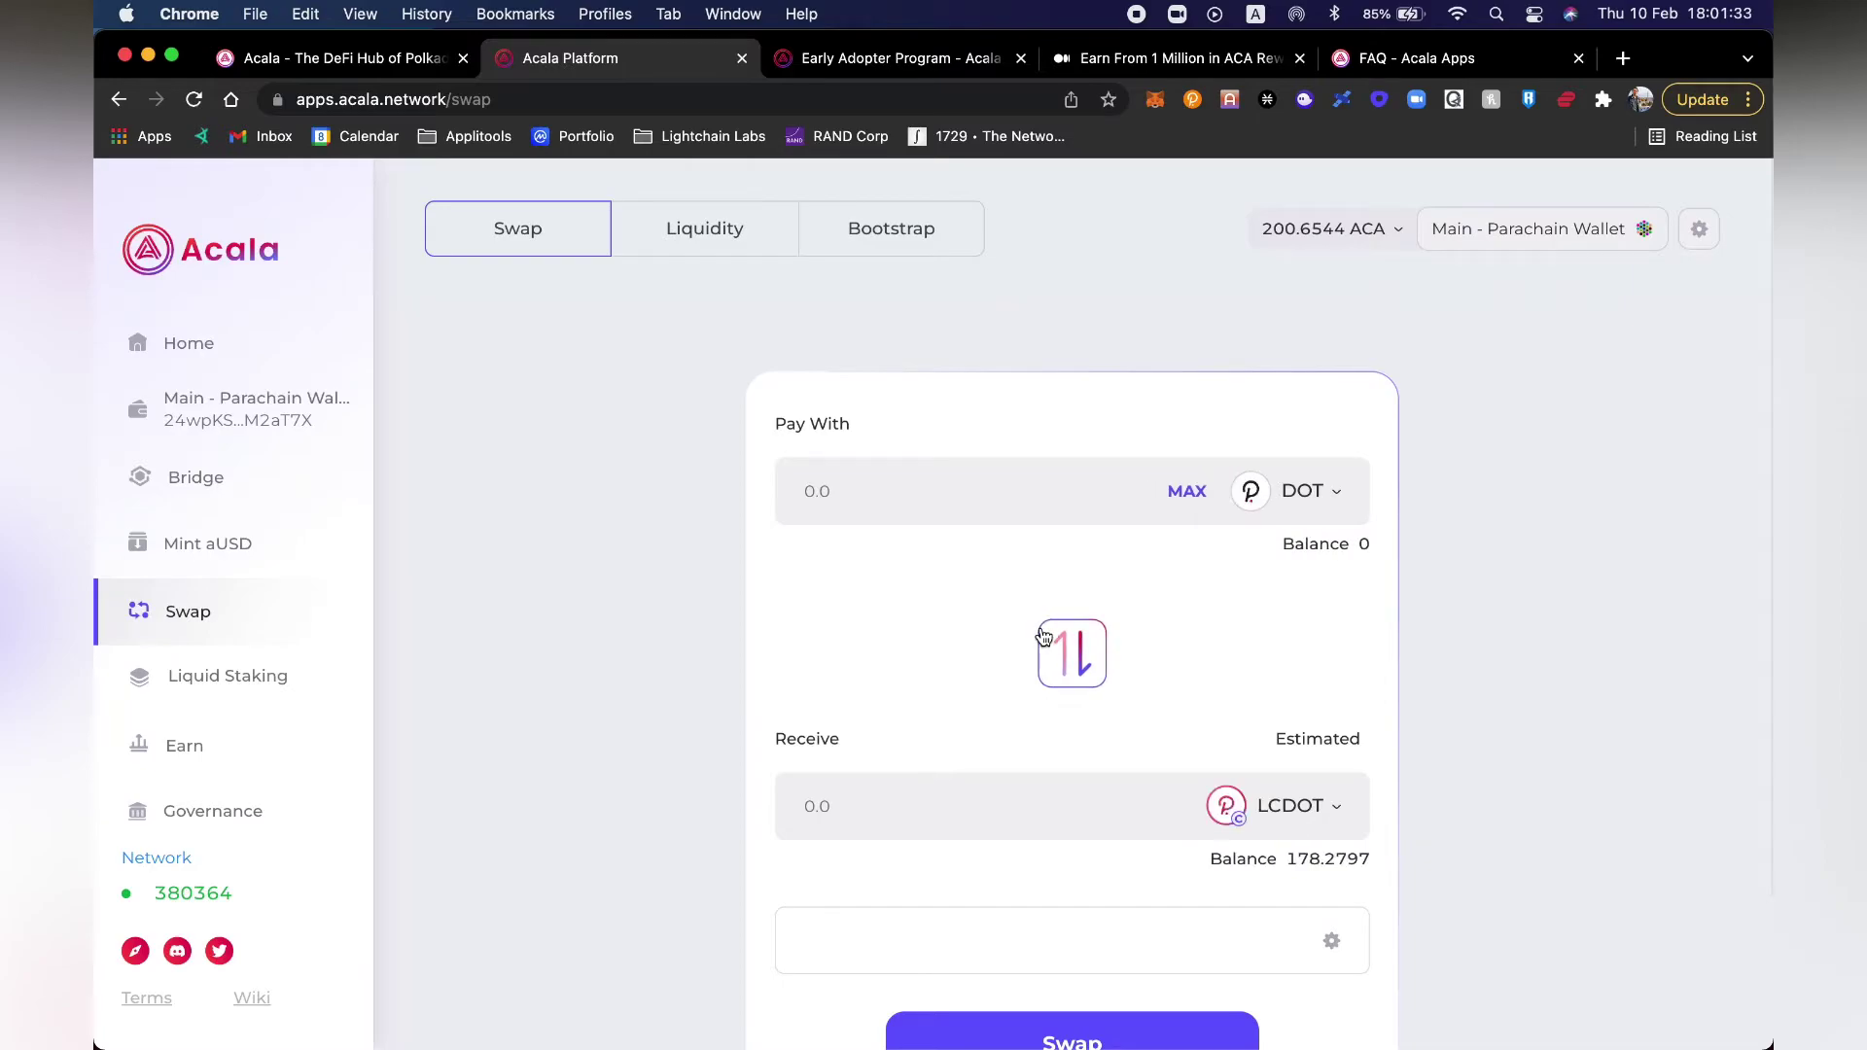
pyautogui.click(219, 474)
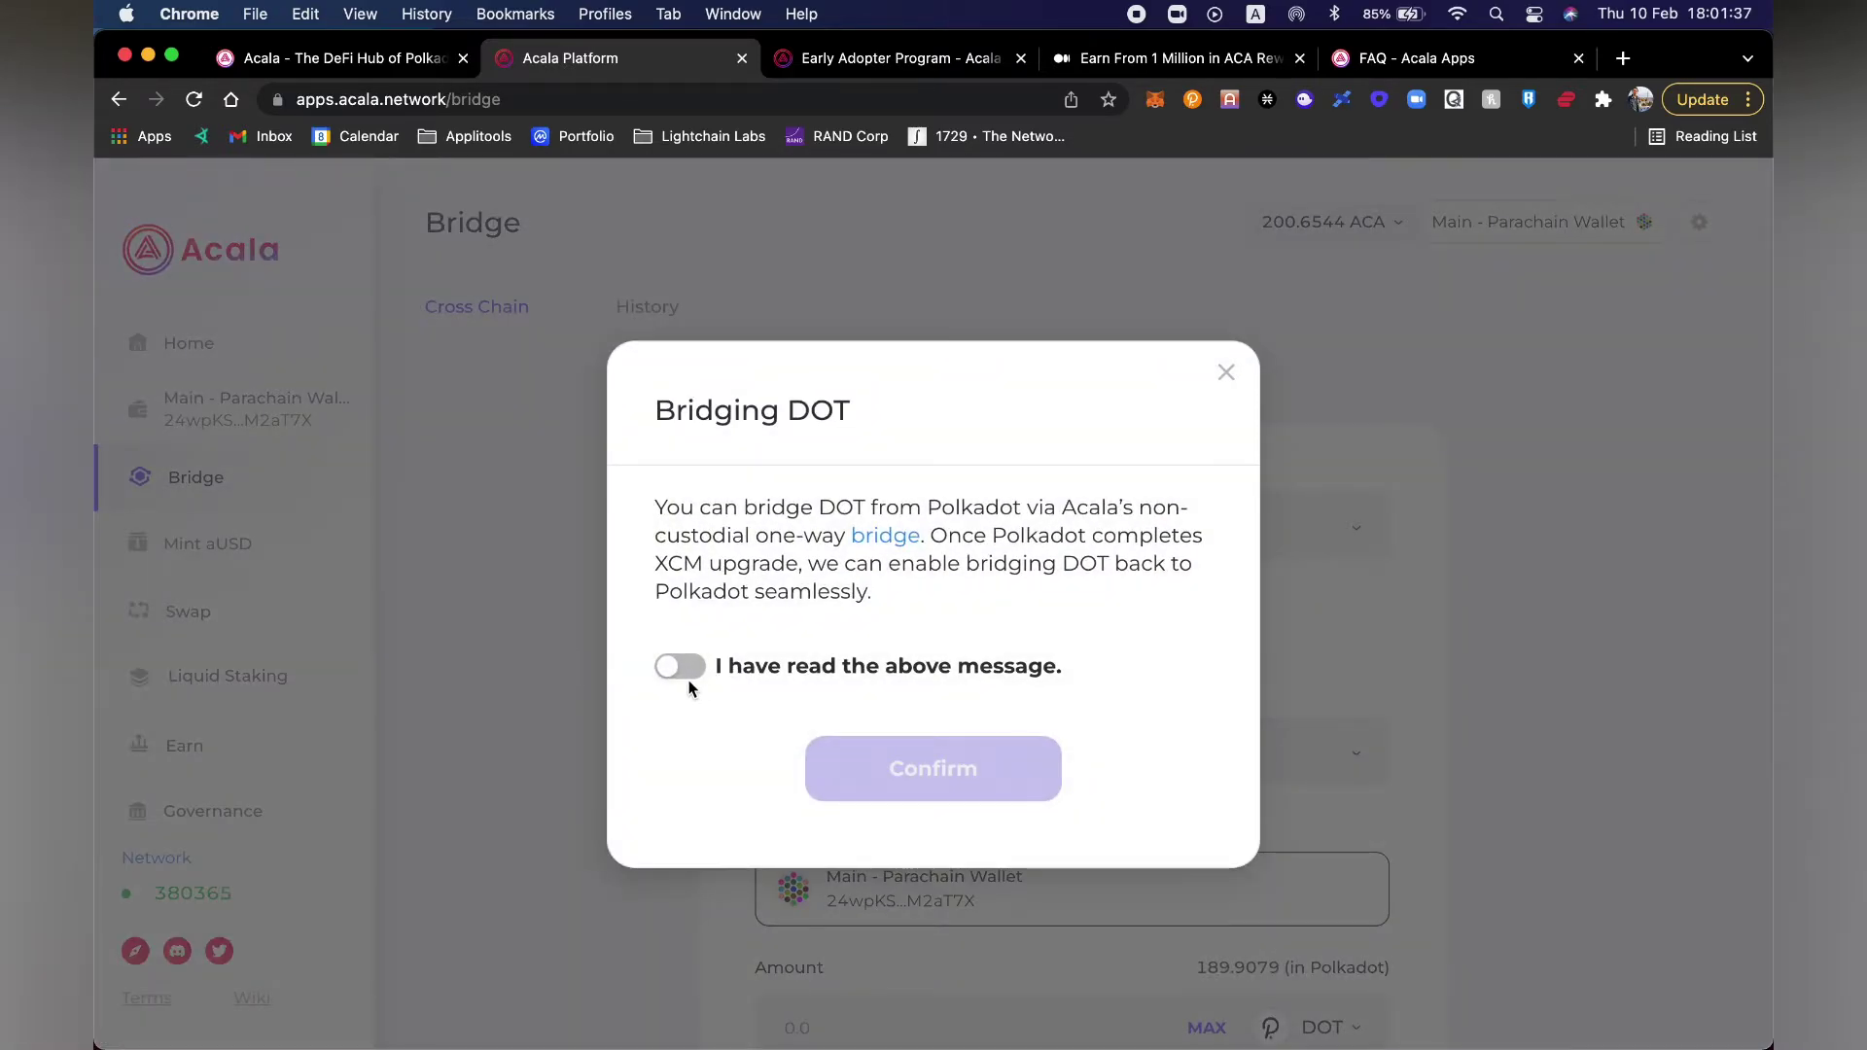
# Step: Confirm the bridge, check its history, and return to Mint aUSD once 50 DOT arrives
pyautogui.click(683, 669)
pyautogui.click(969, 803)
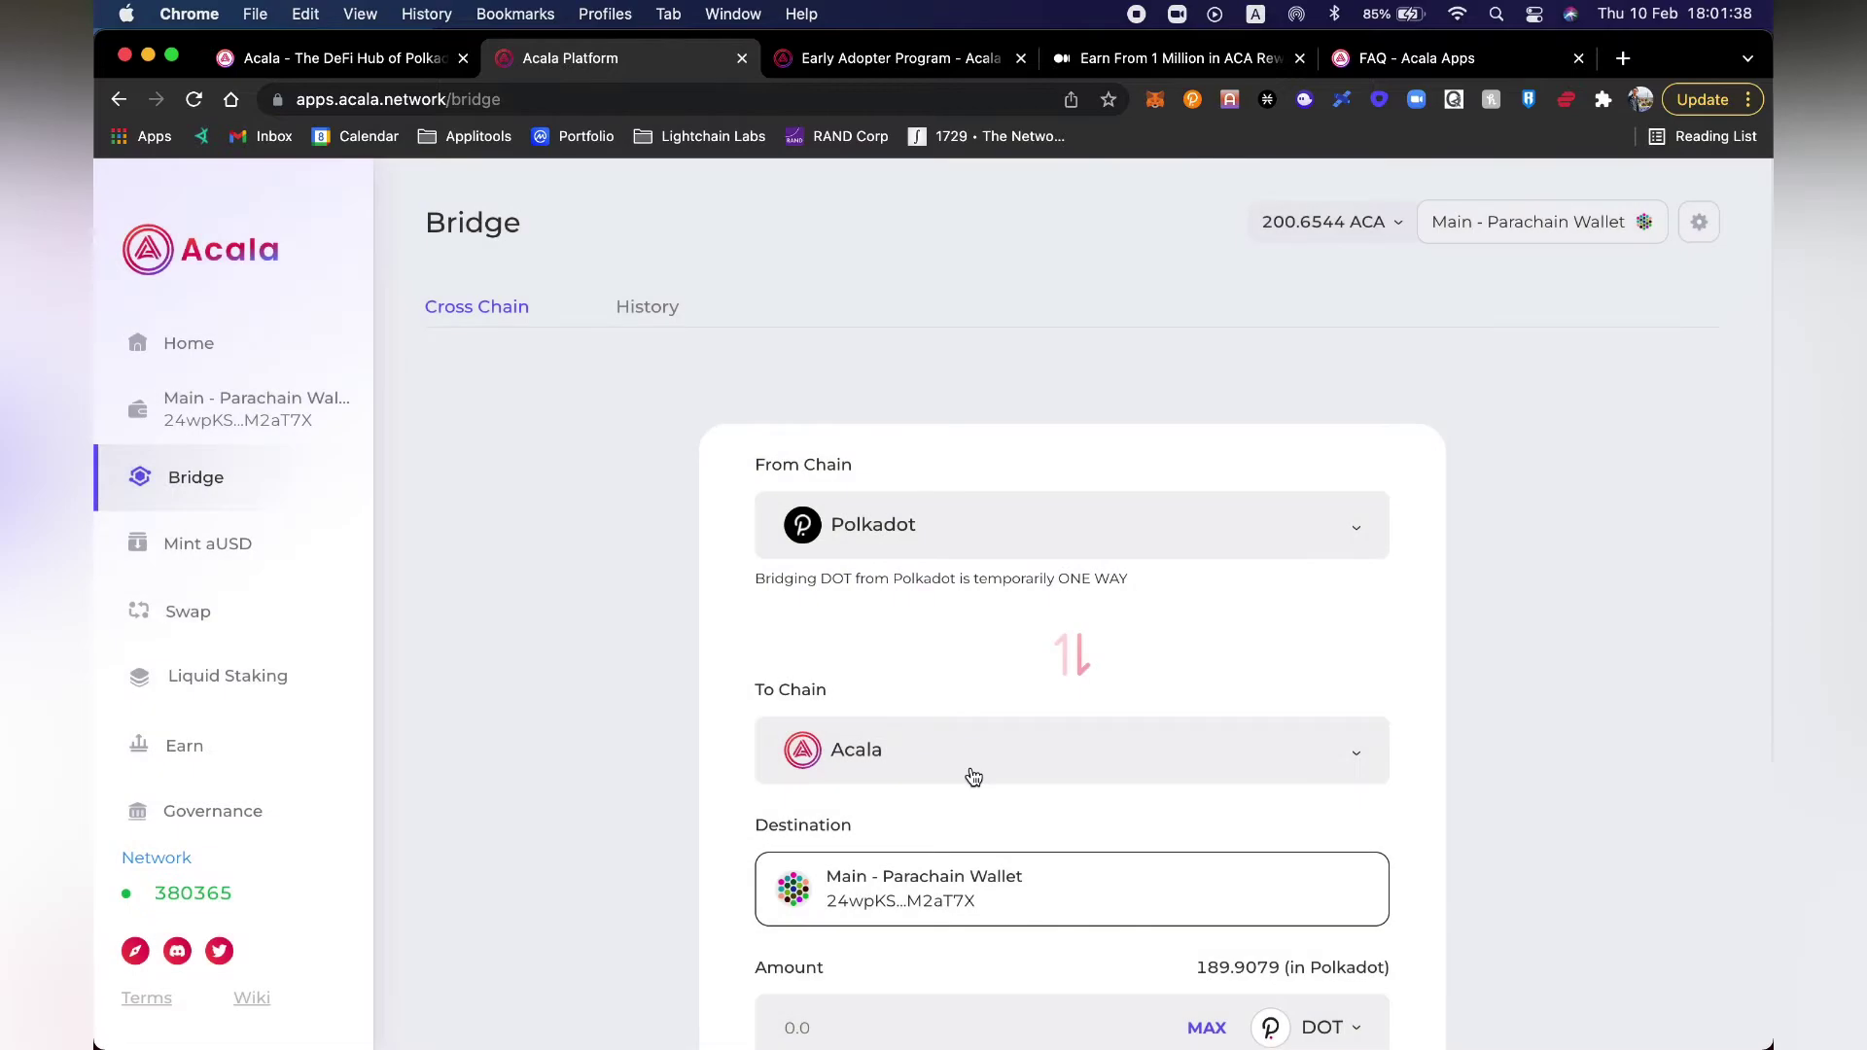
pyautogui.click(648, 319)
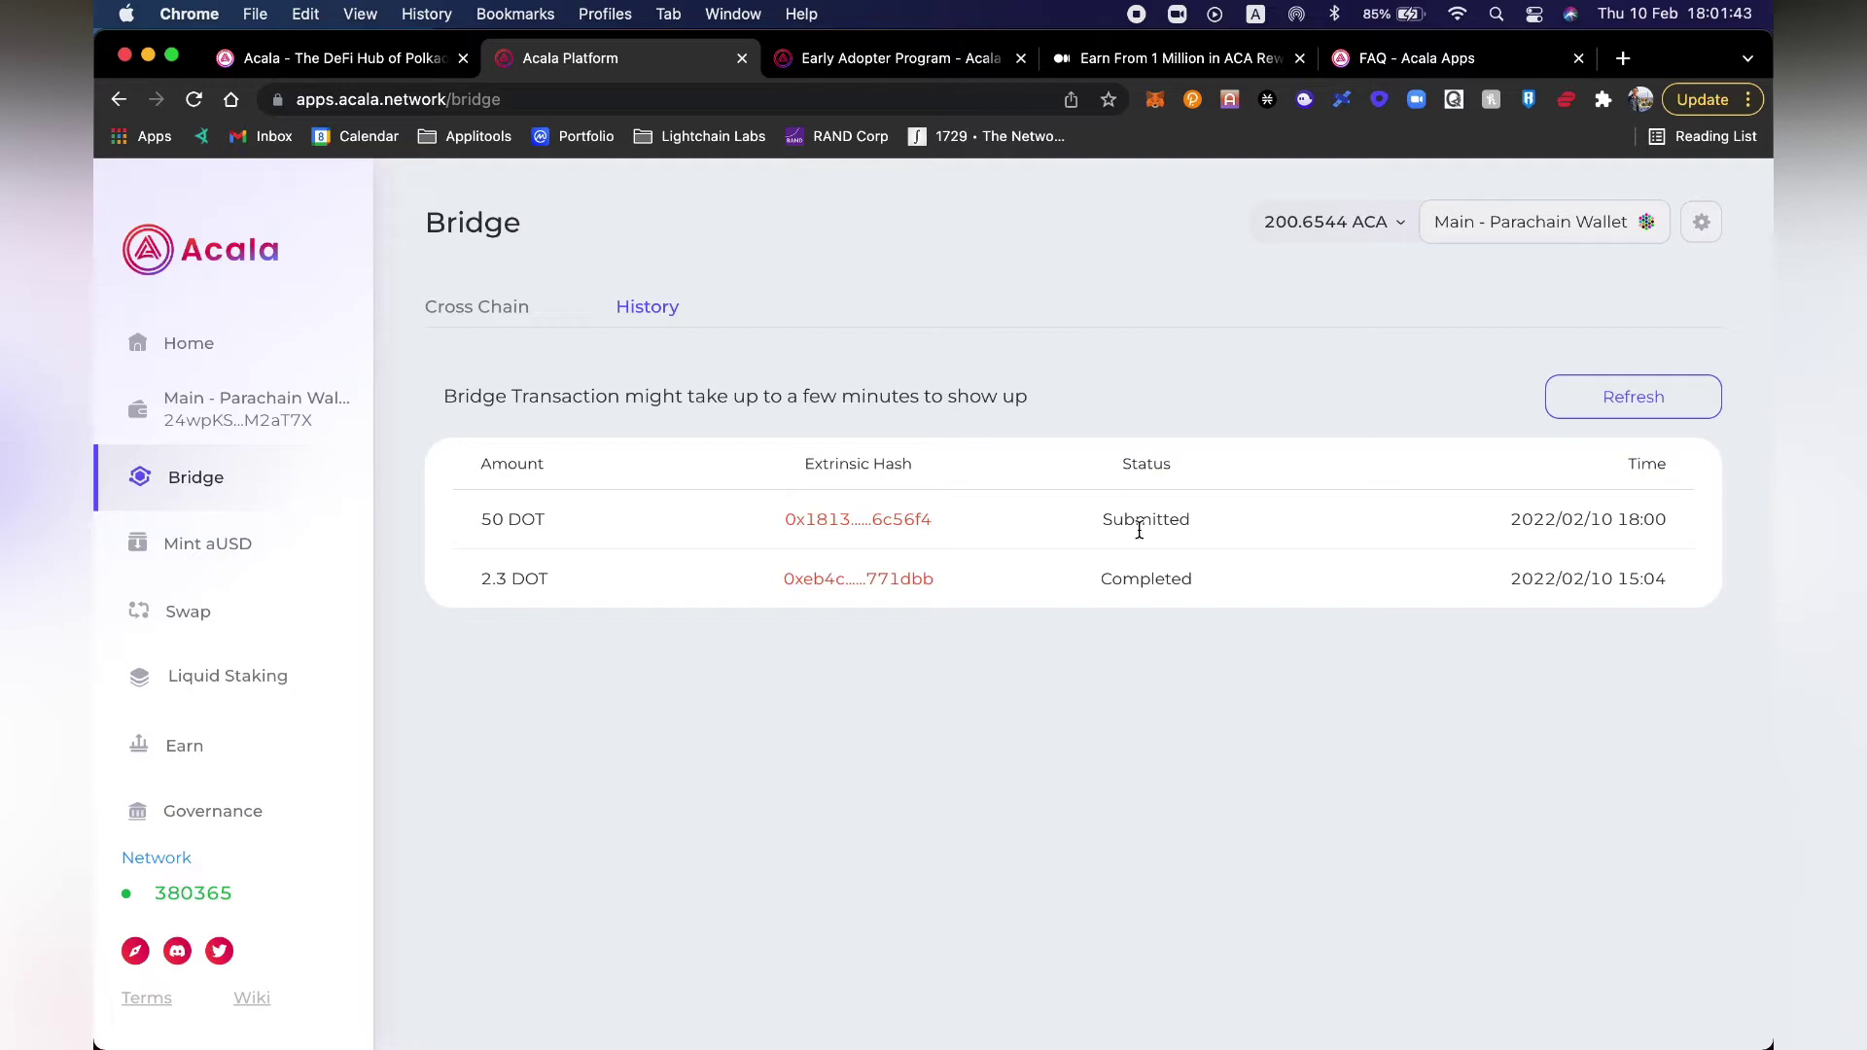
pyautogui.click(194, 541)
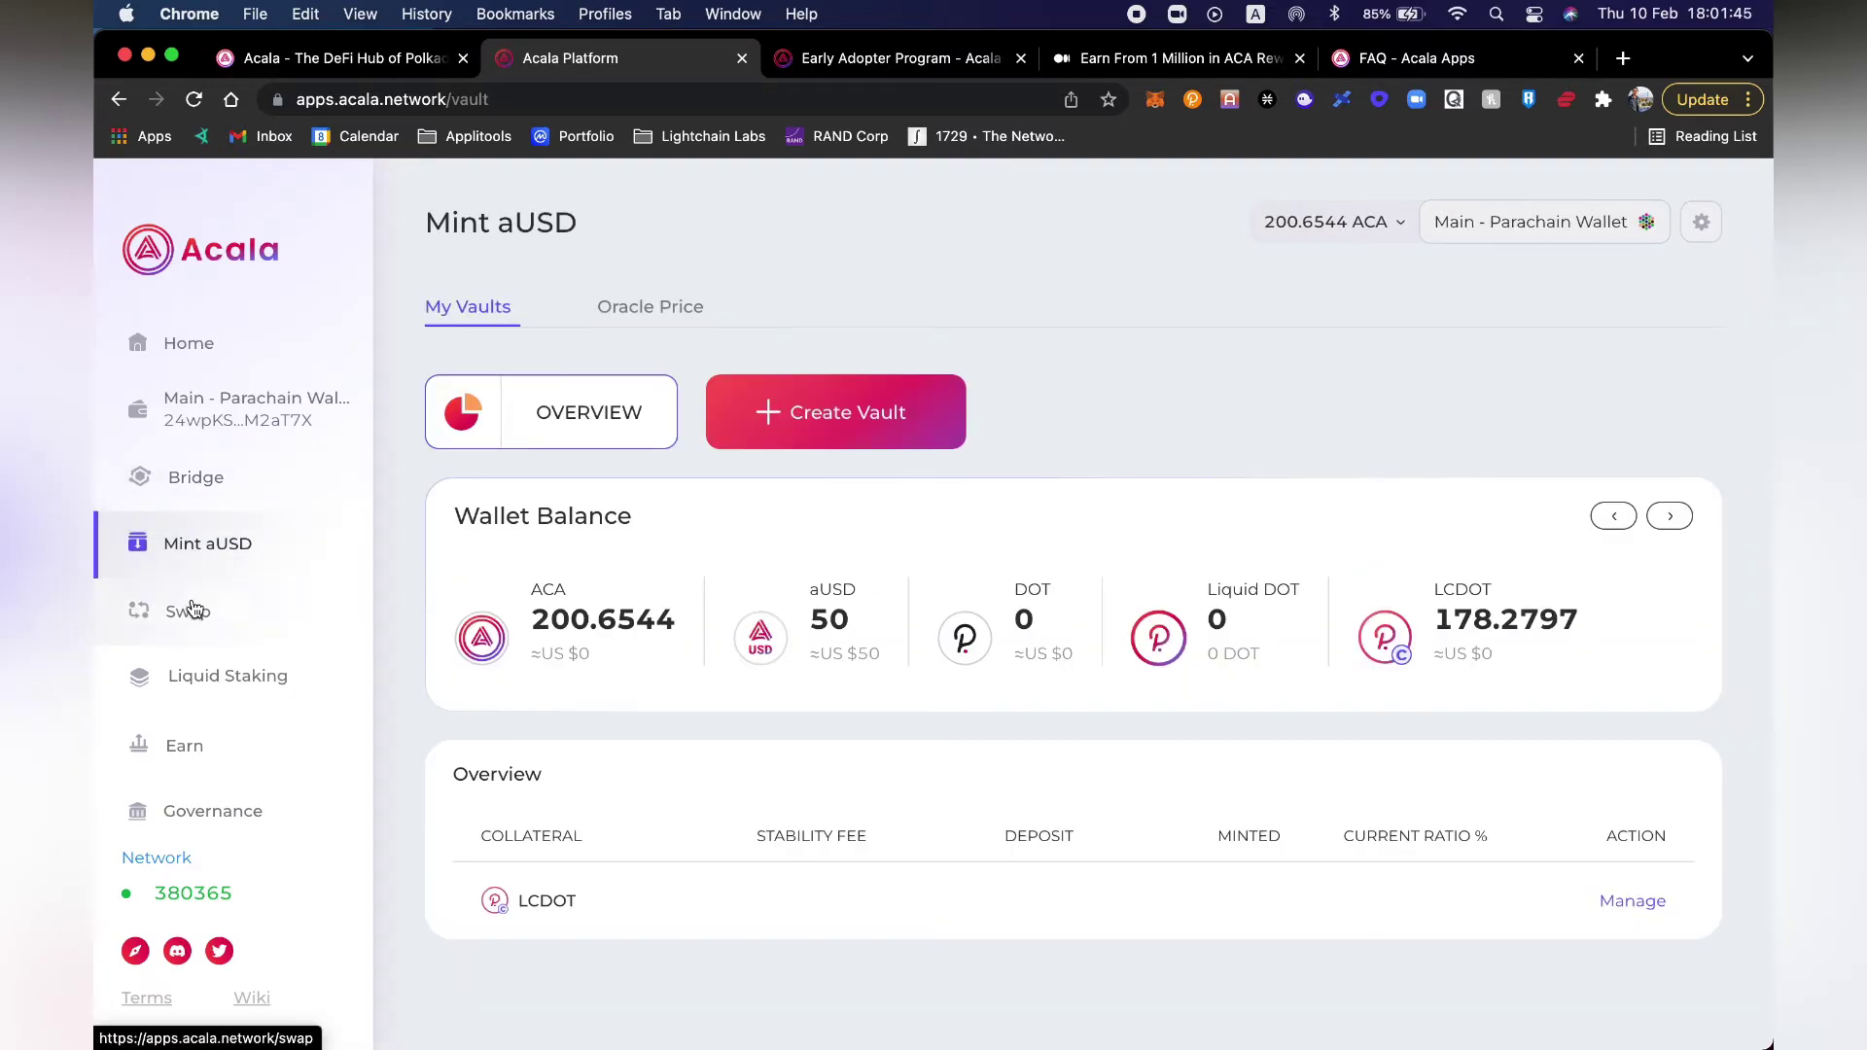
pyautogui.click(193, 613)
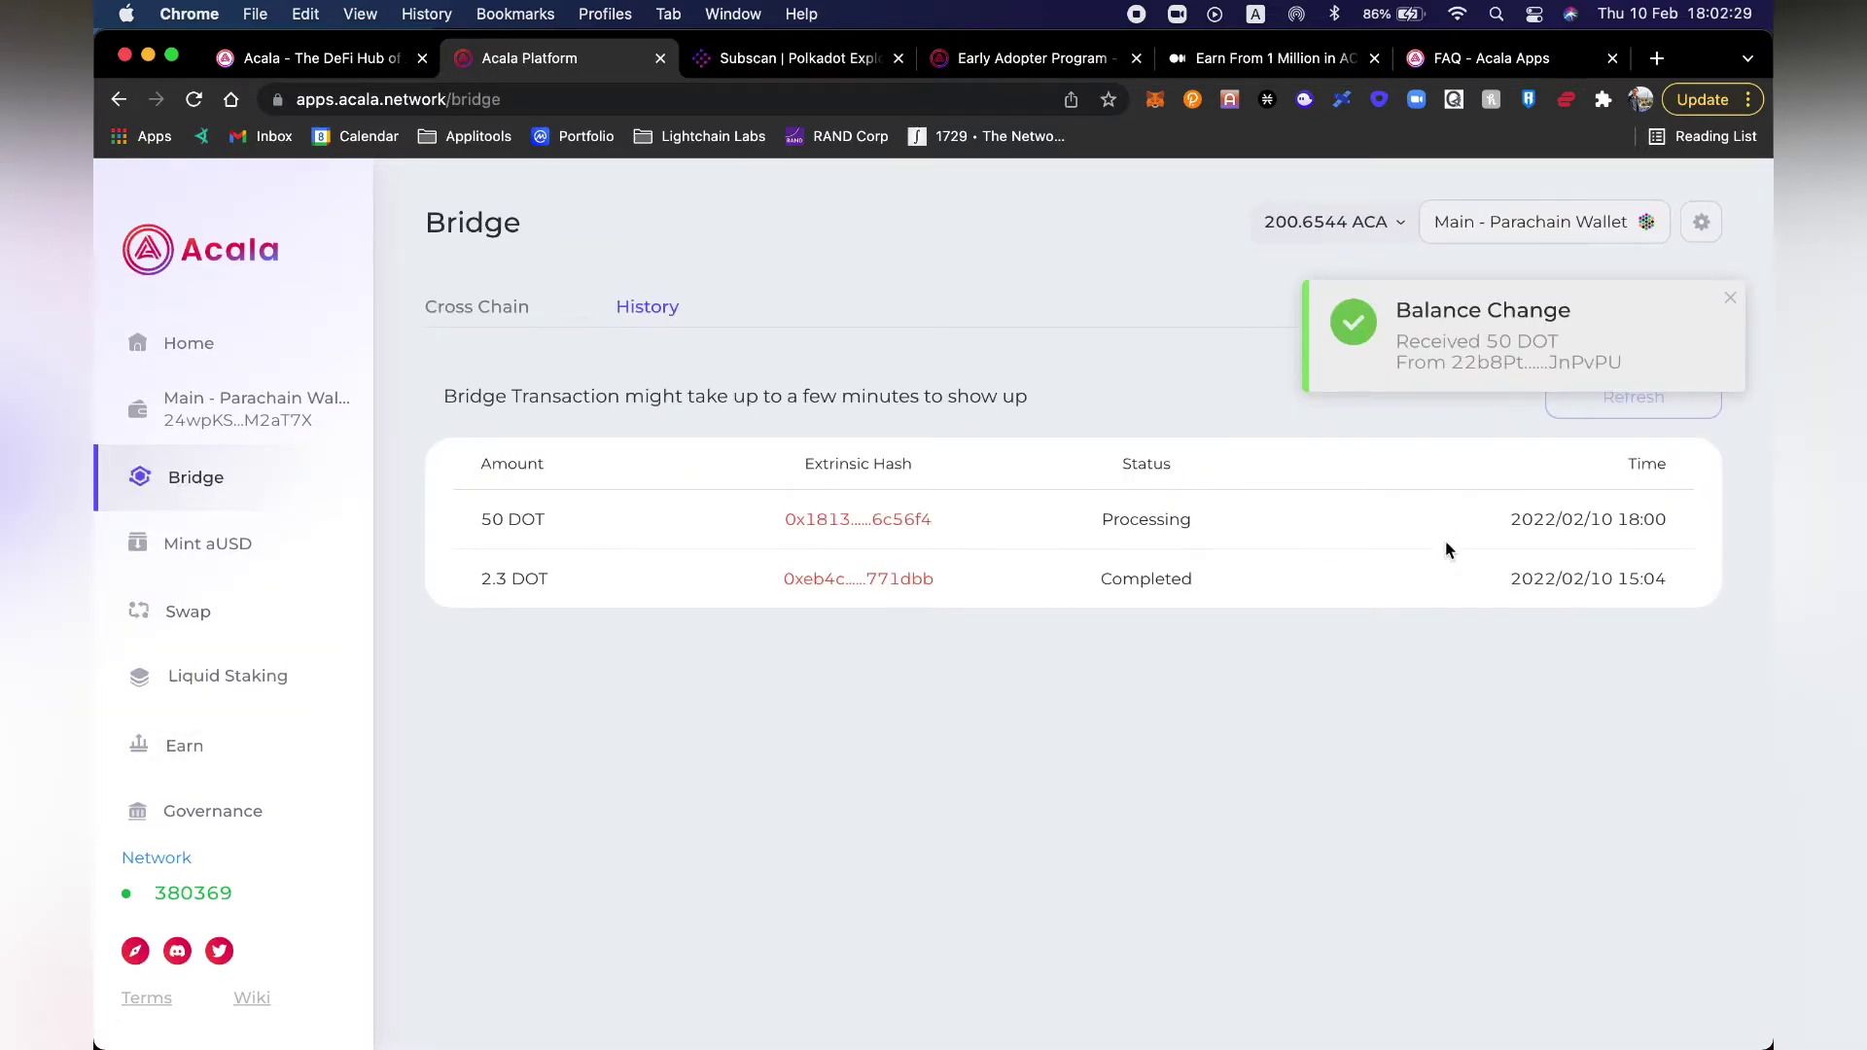
pyautogui.click(1351, 359)
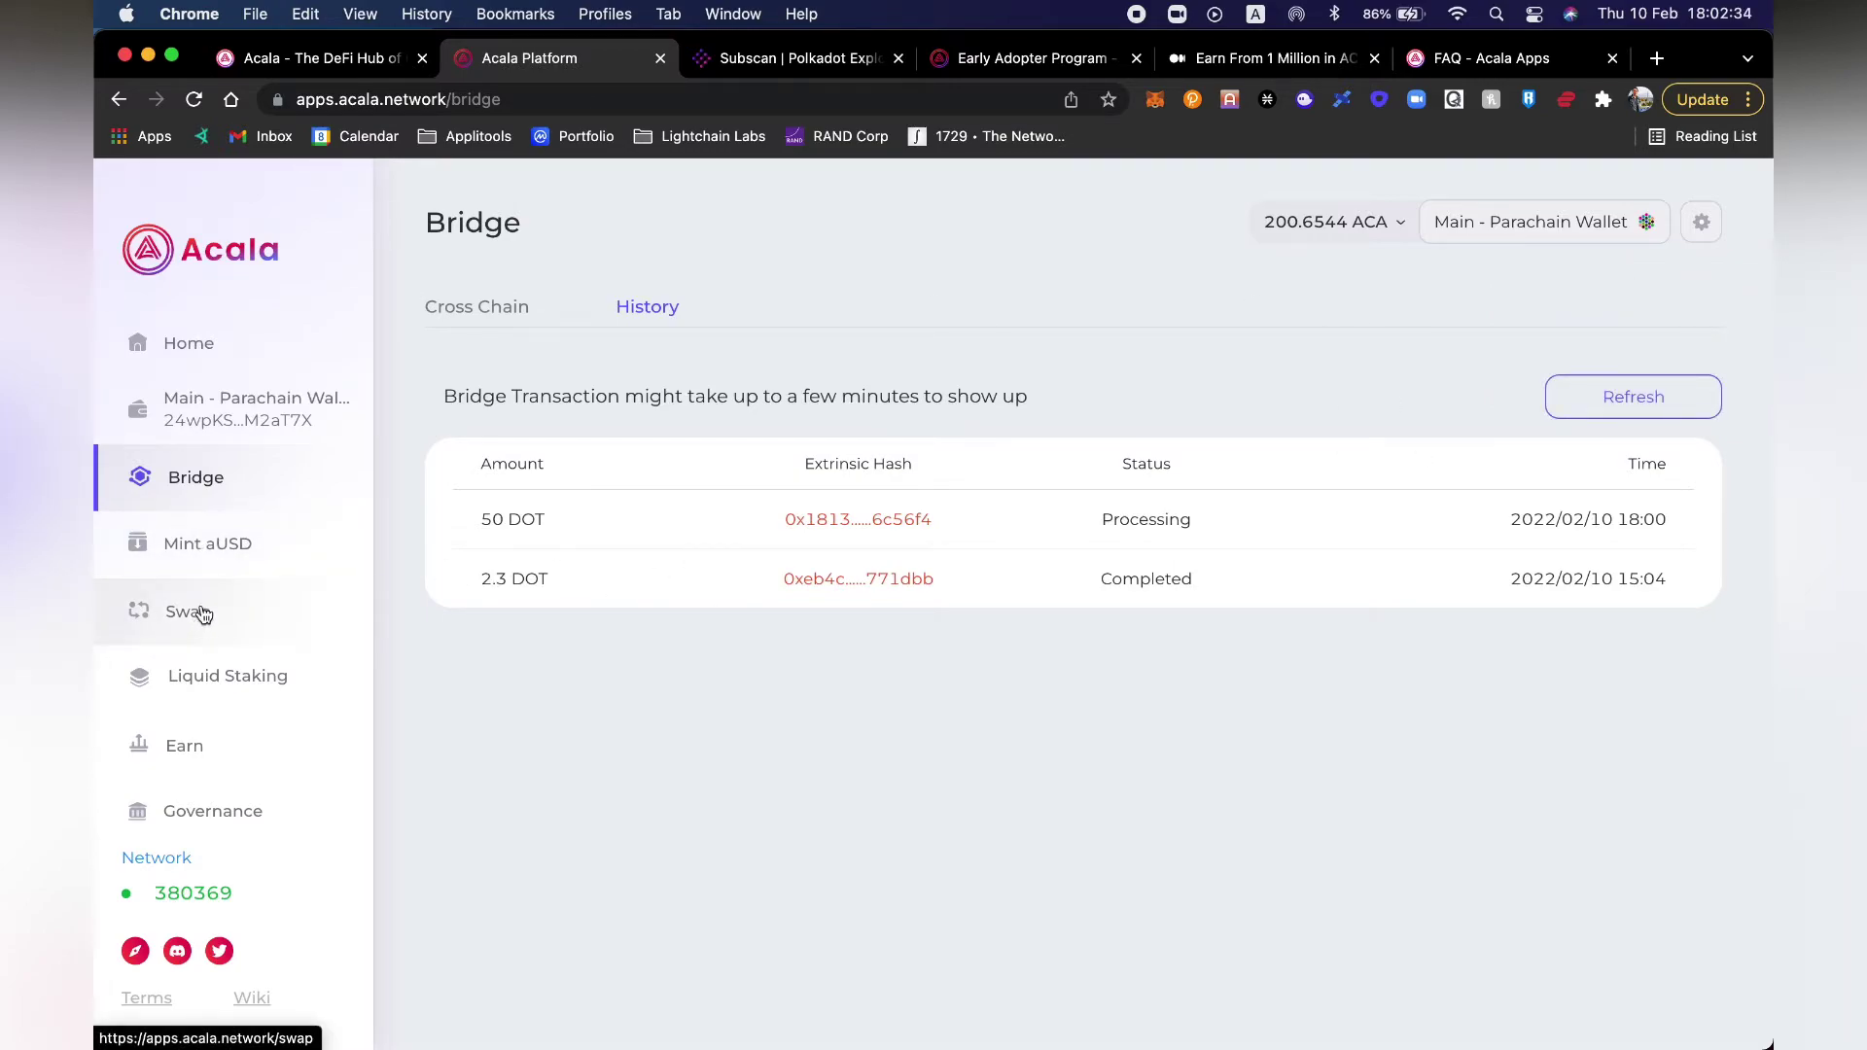
pyautogui.click(146, 547)
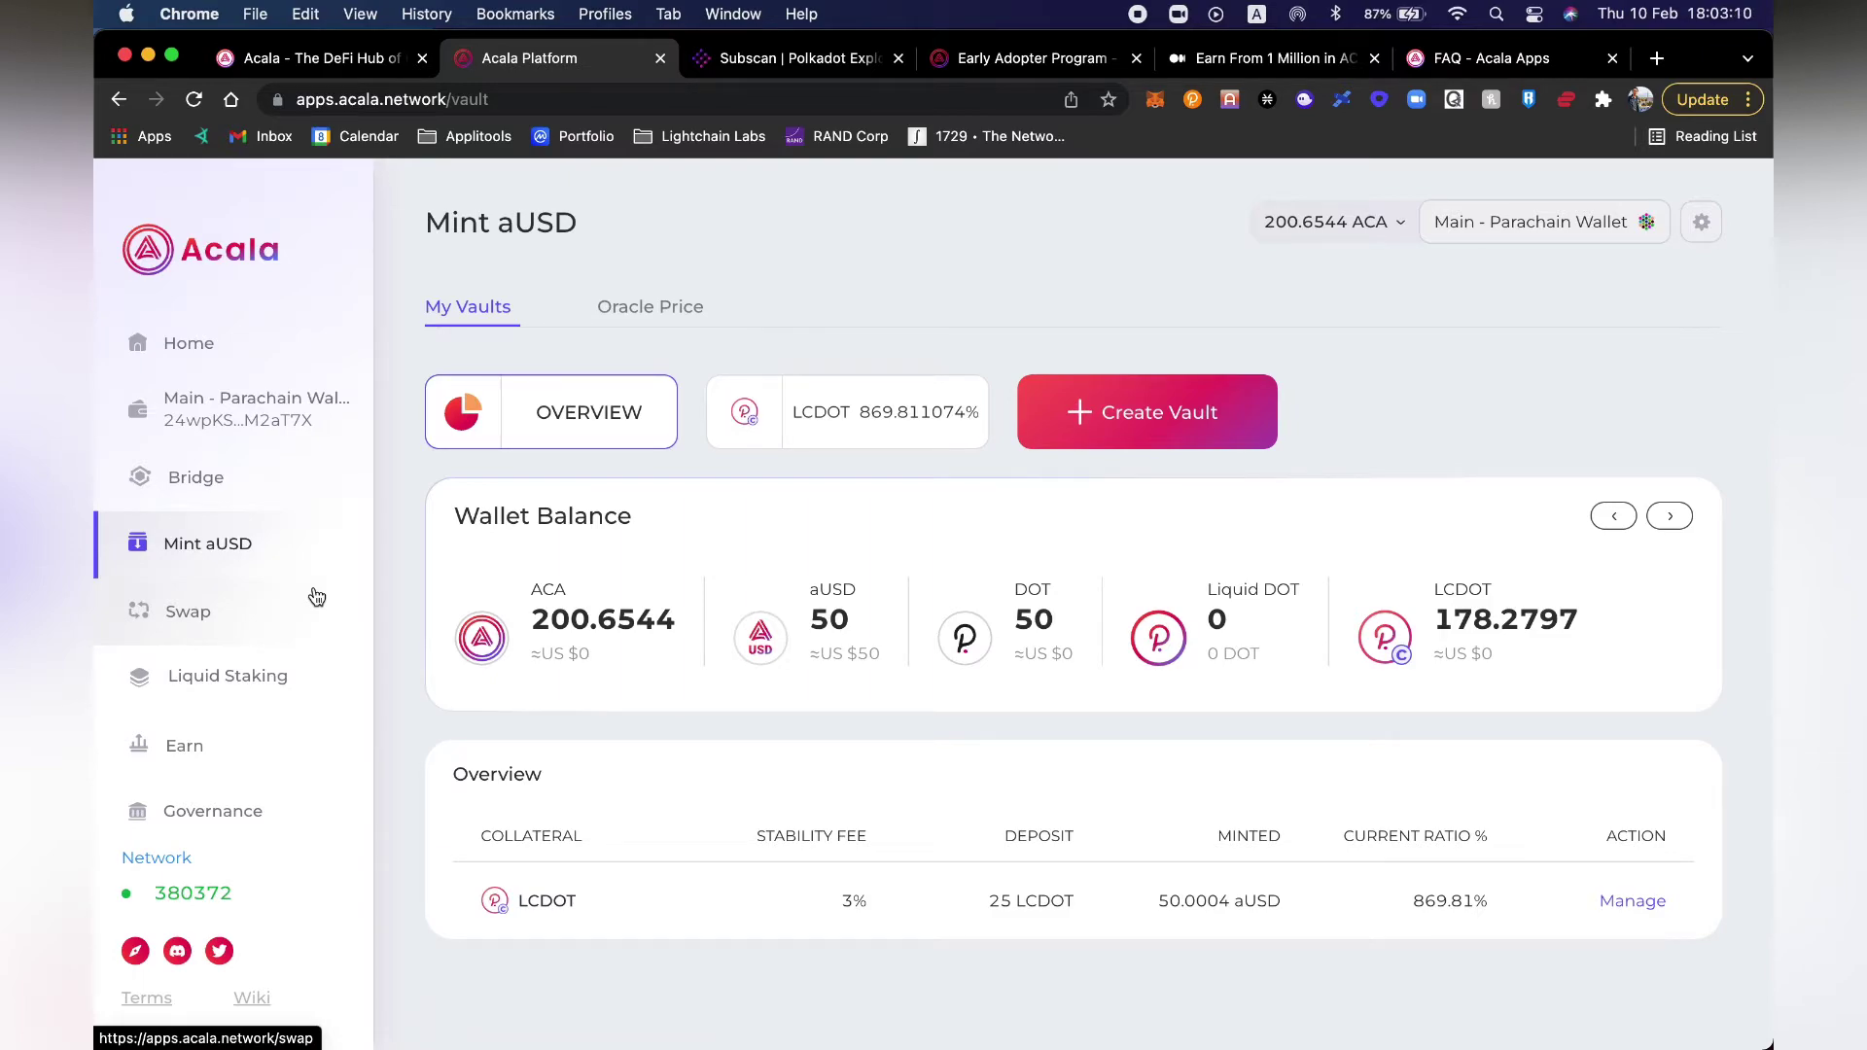
# Step: Go to Swap, Liquidity, then Bootstrap to view the aUSD-LCDOT pool at 933.3% of target
pyautogui.click(316, 596)
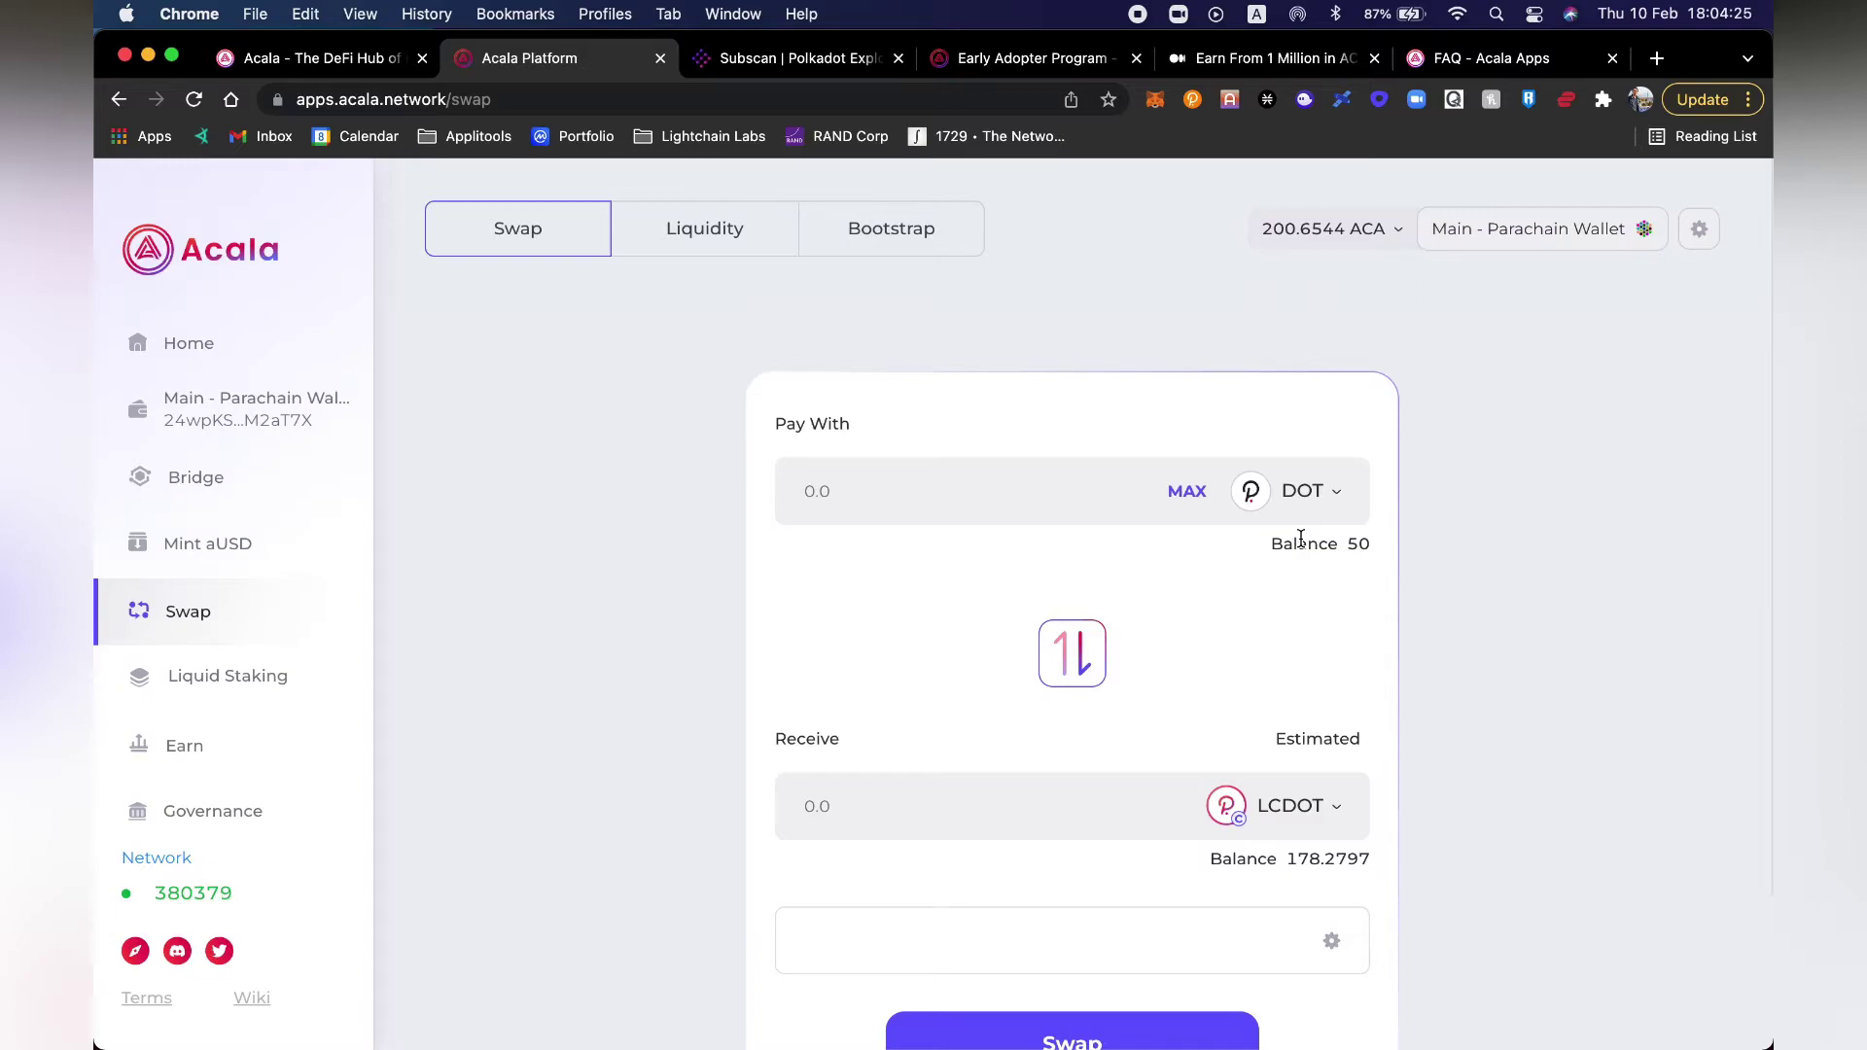
pyautogui.click(716, 253)
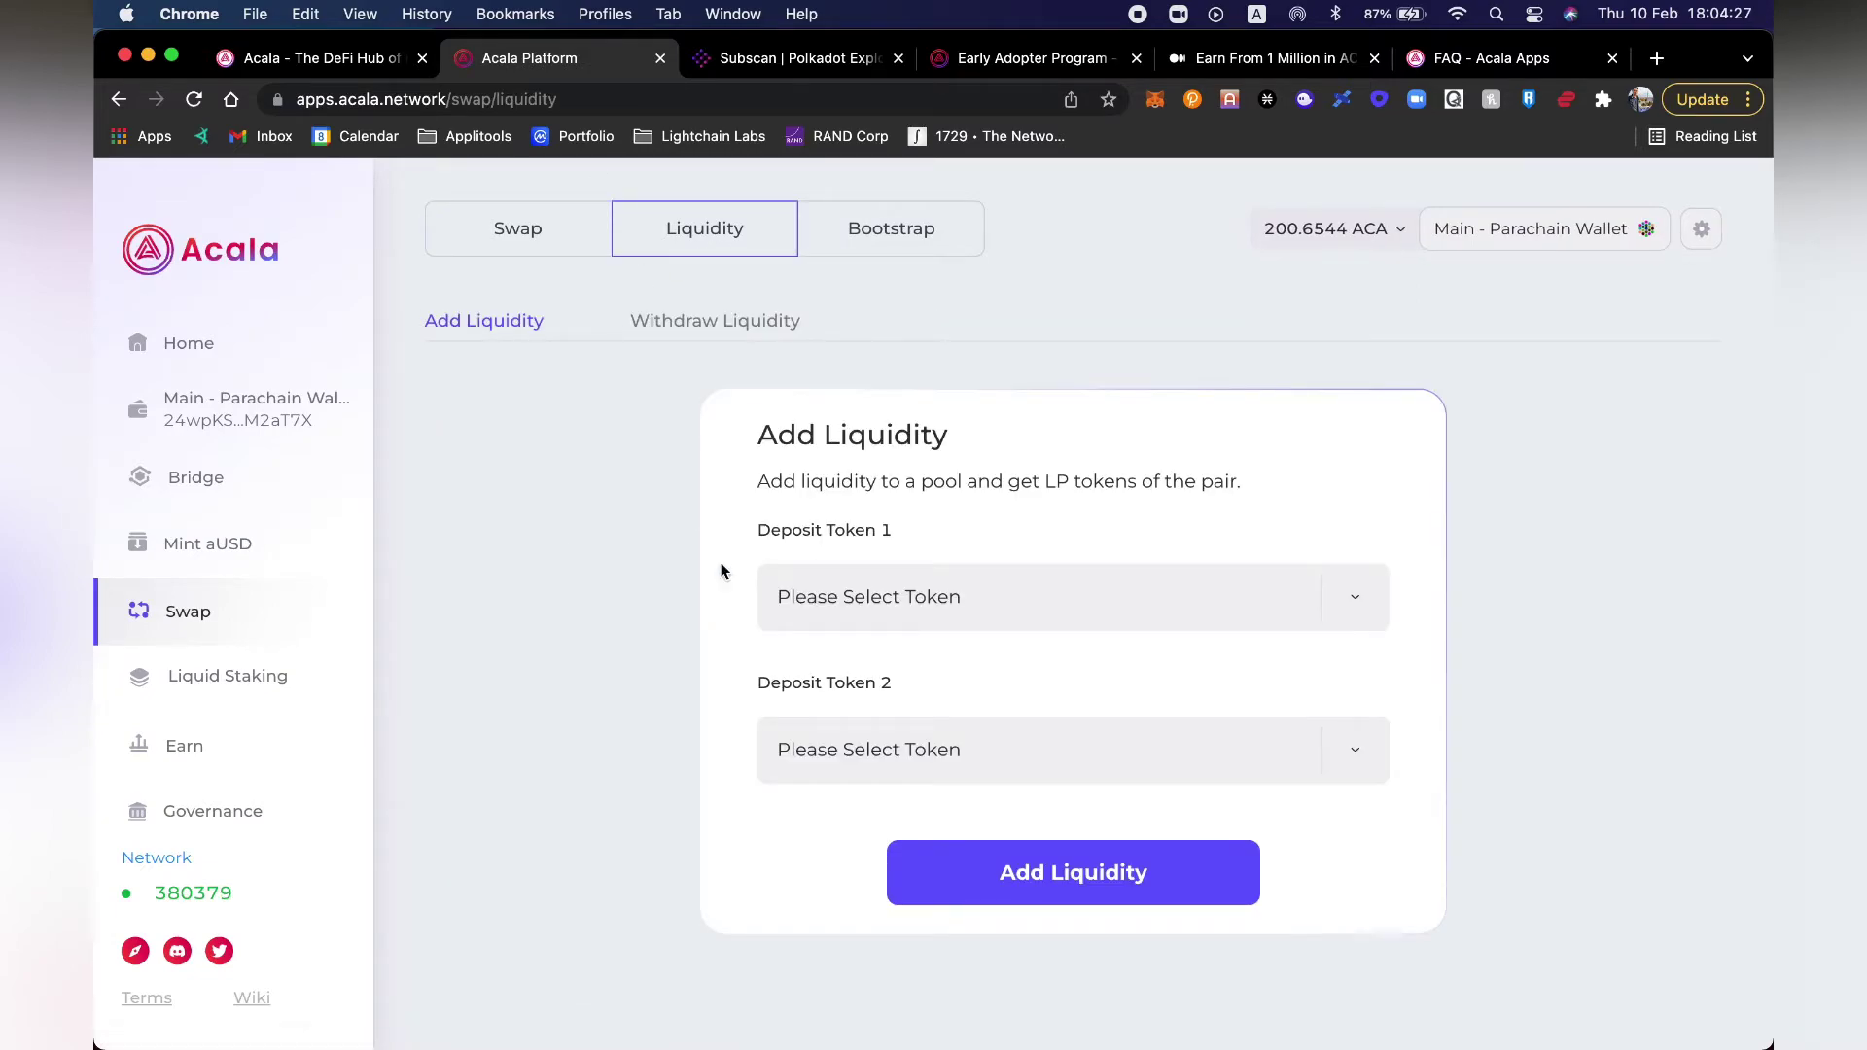
pyautogui.click(950, 234)
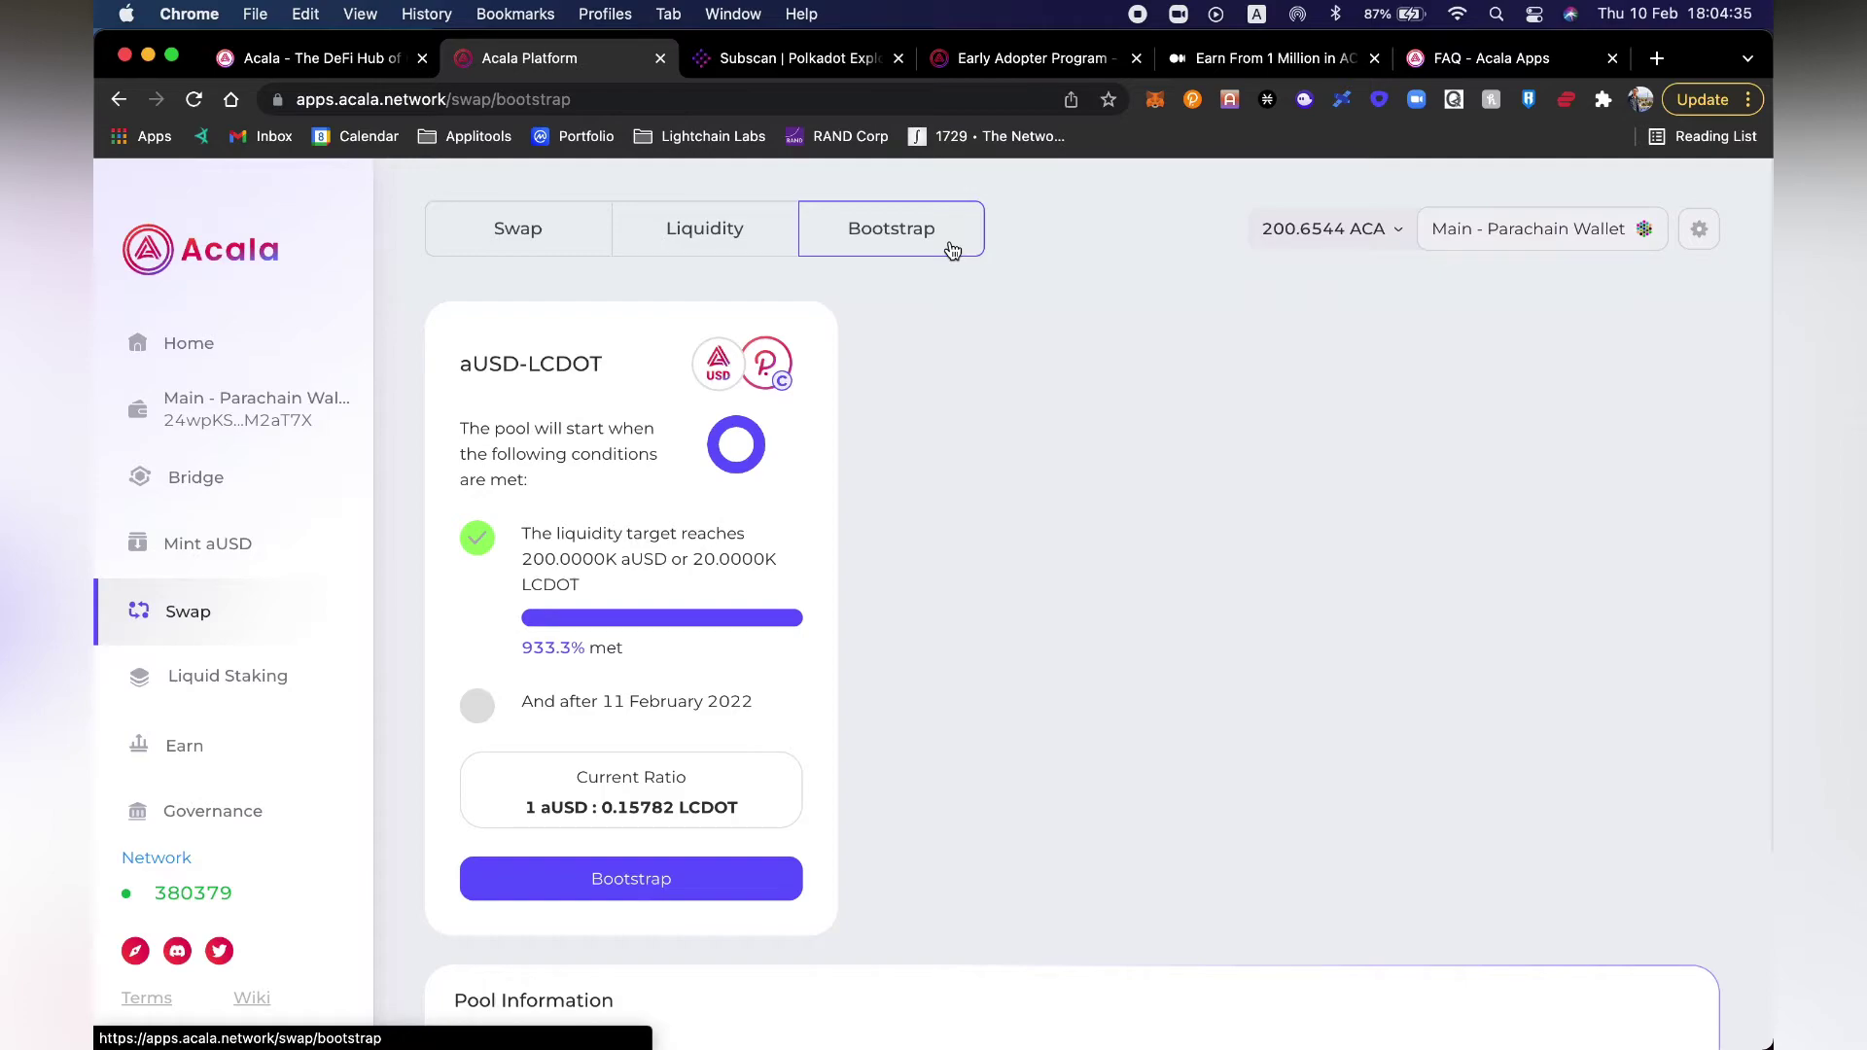
pyautogui.scroll(-3, 932, 690)
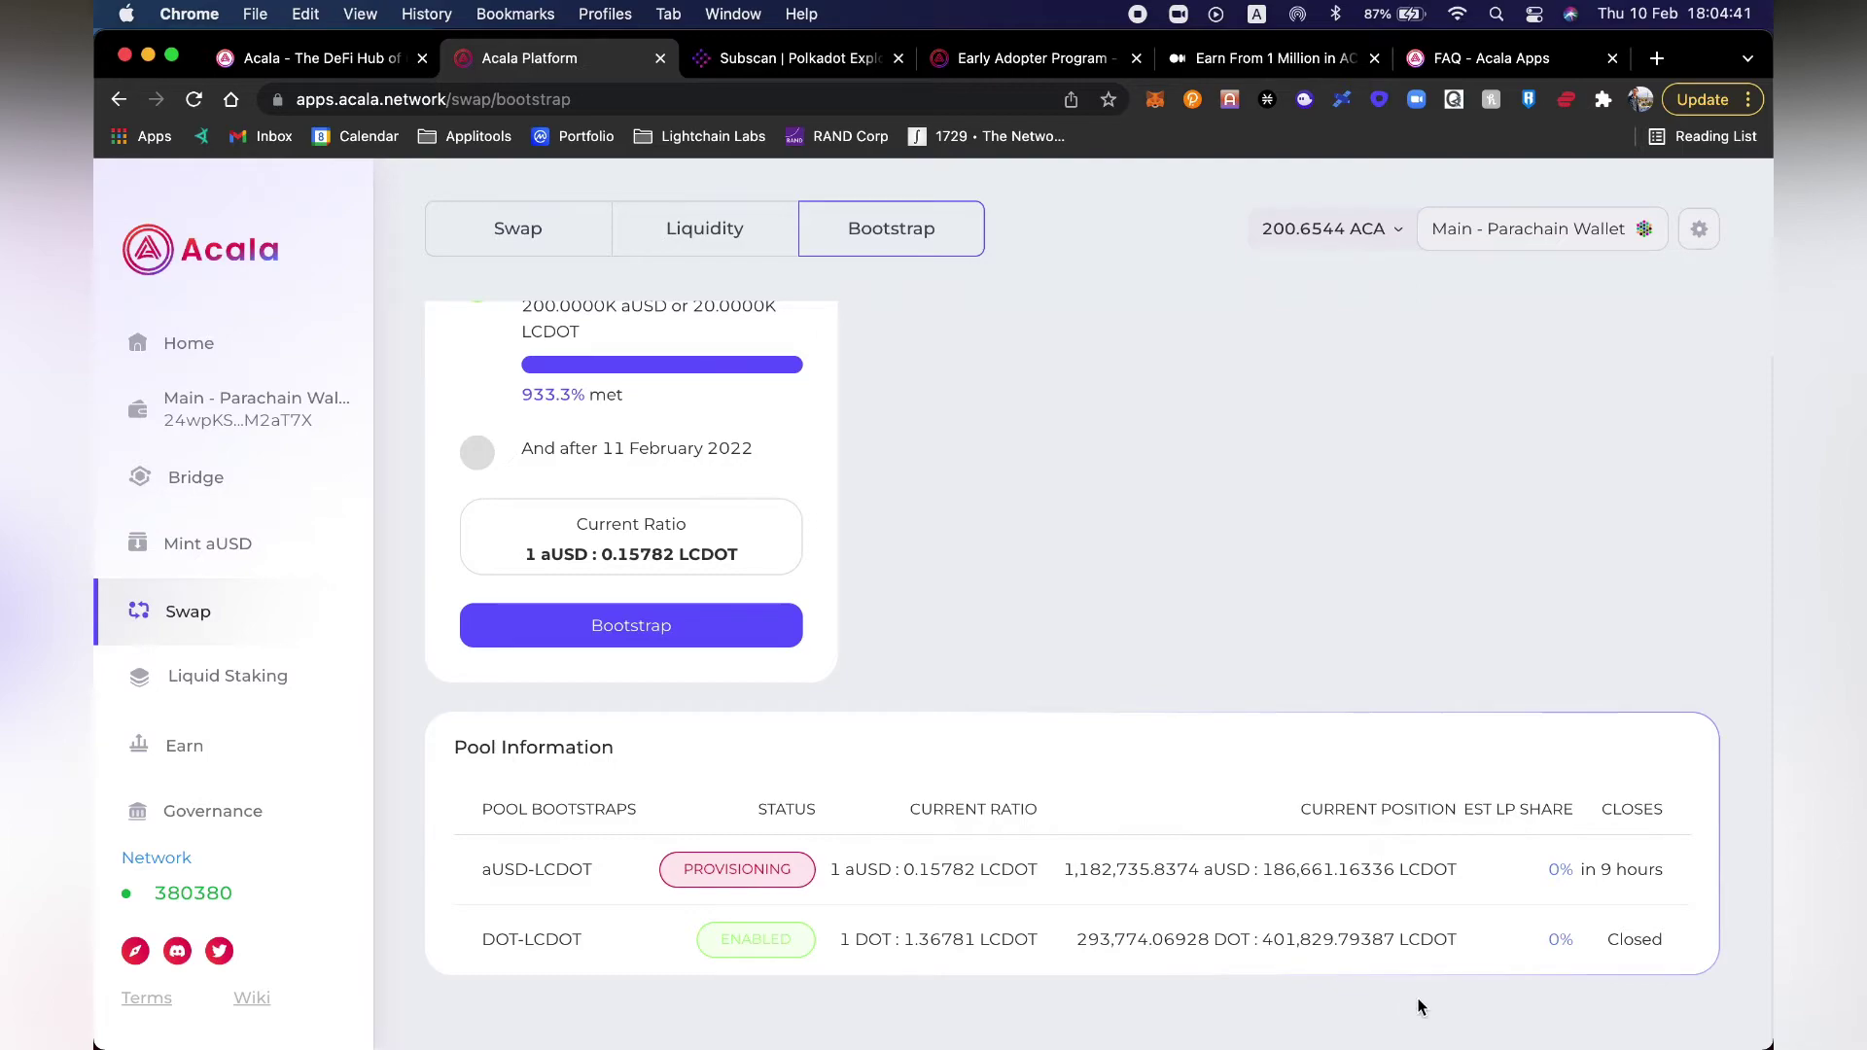
pyautogui.scroll(3, 845, 697)
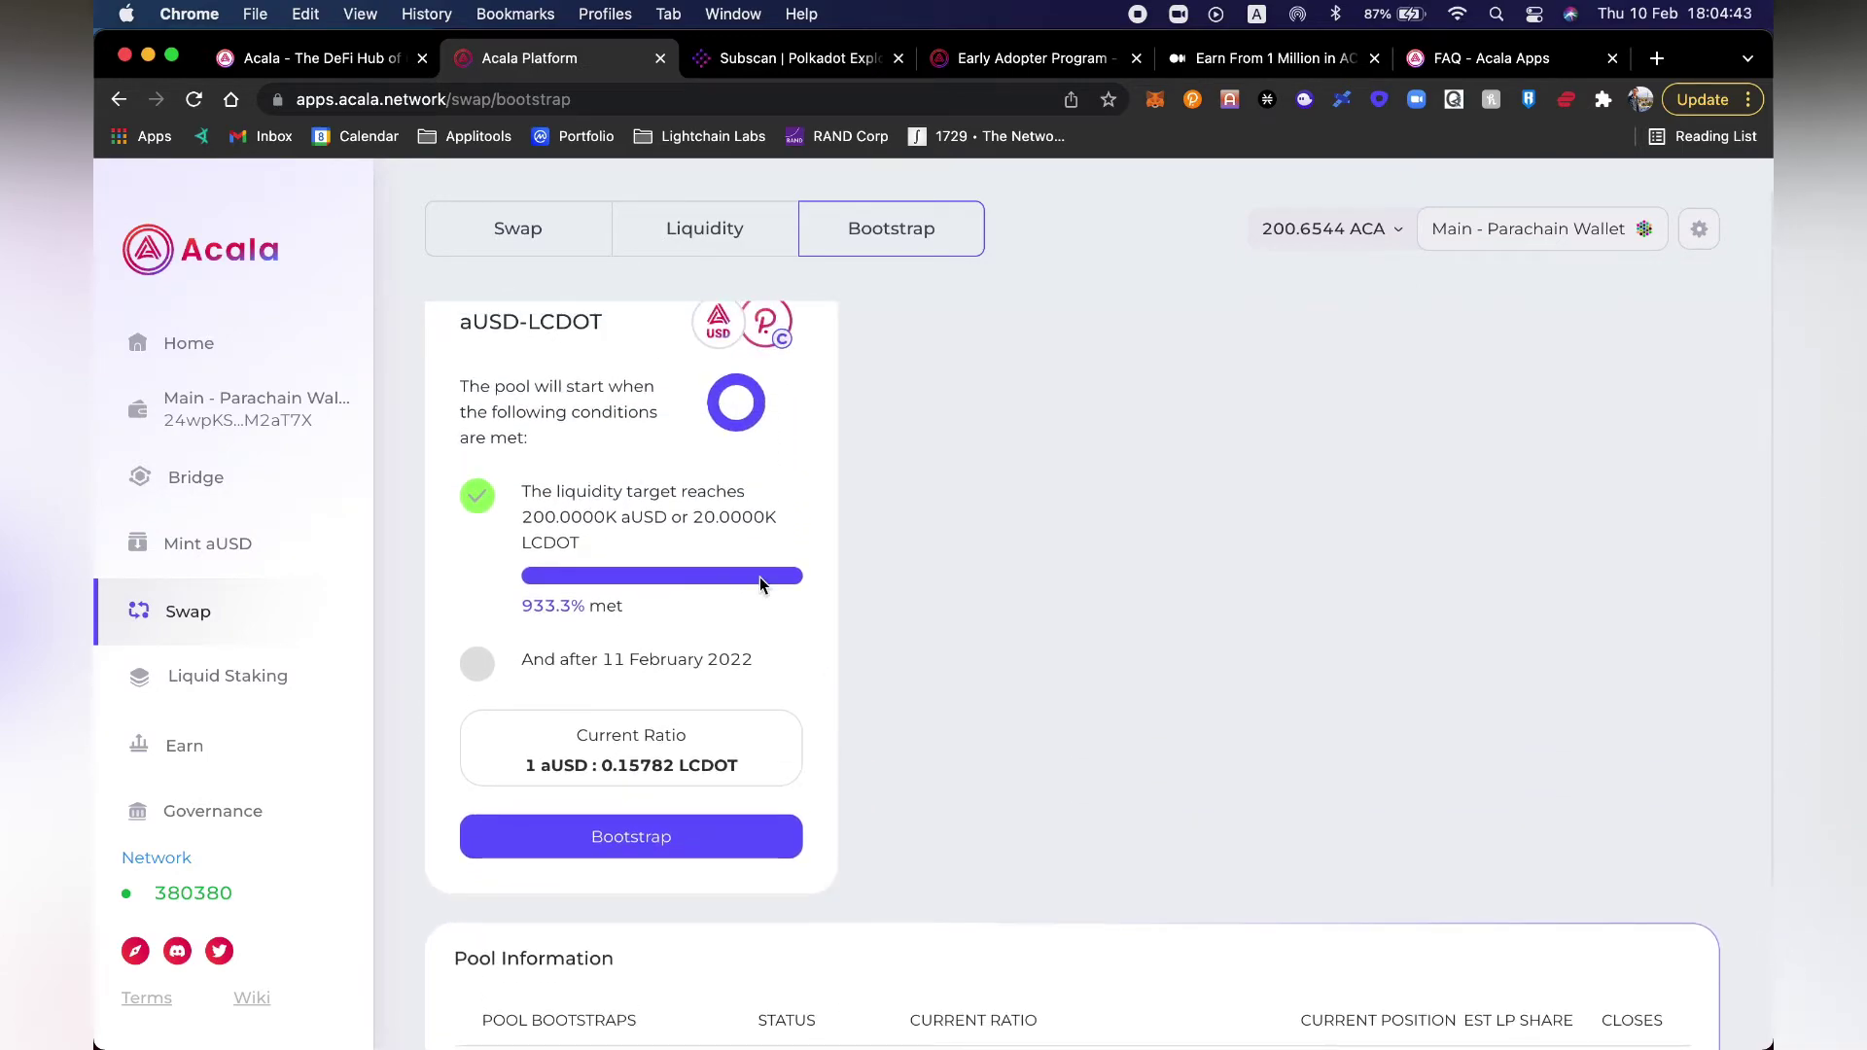
pyautogui.scroll(1, 761, 575)
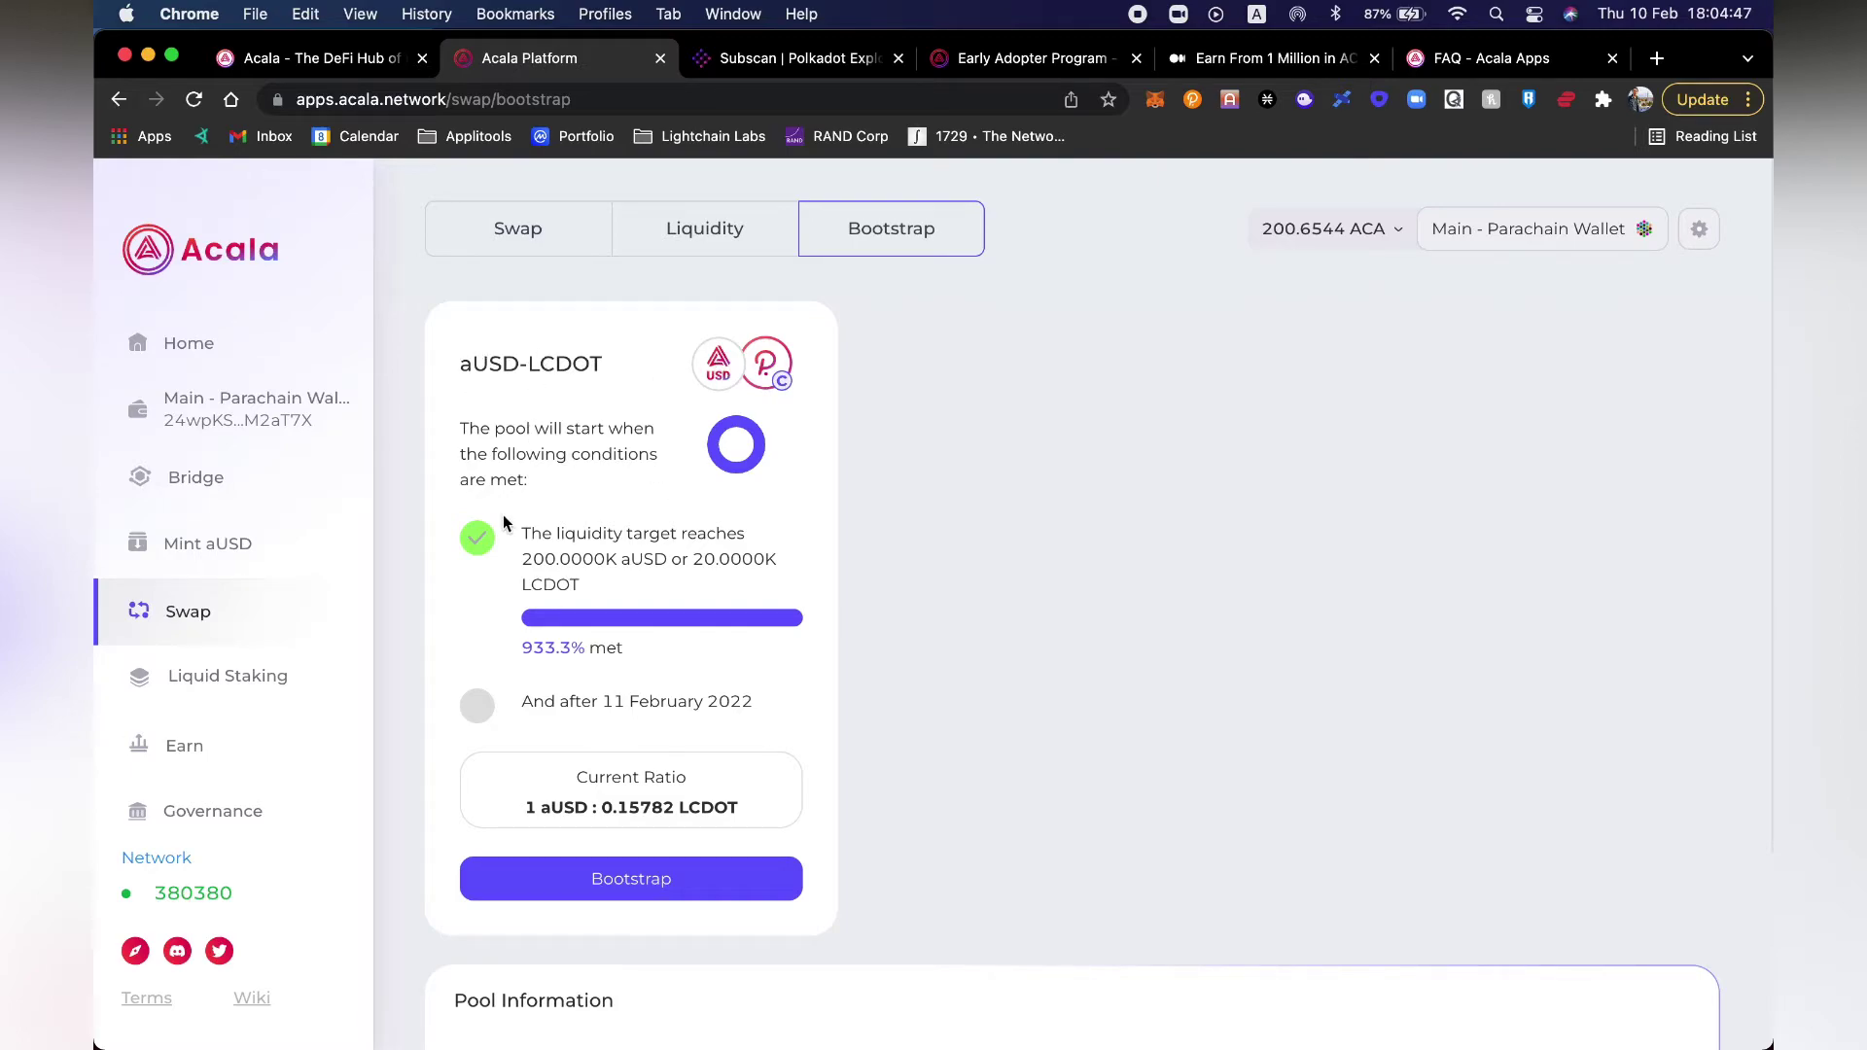
pyautogui.scroll(-1, 574, 523)
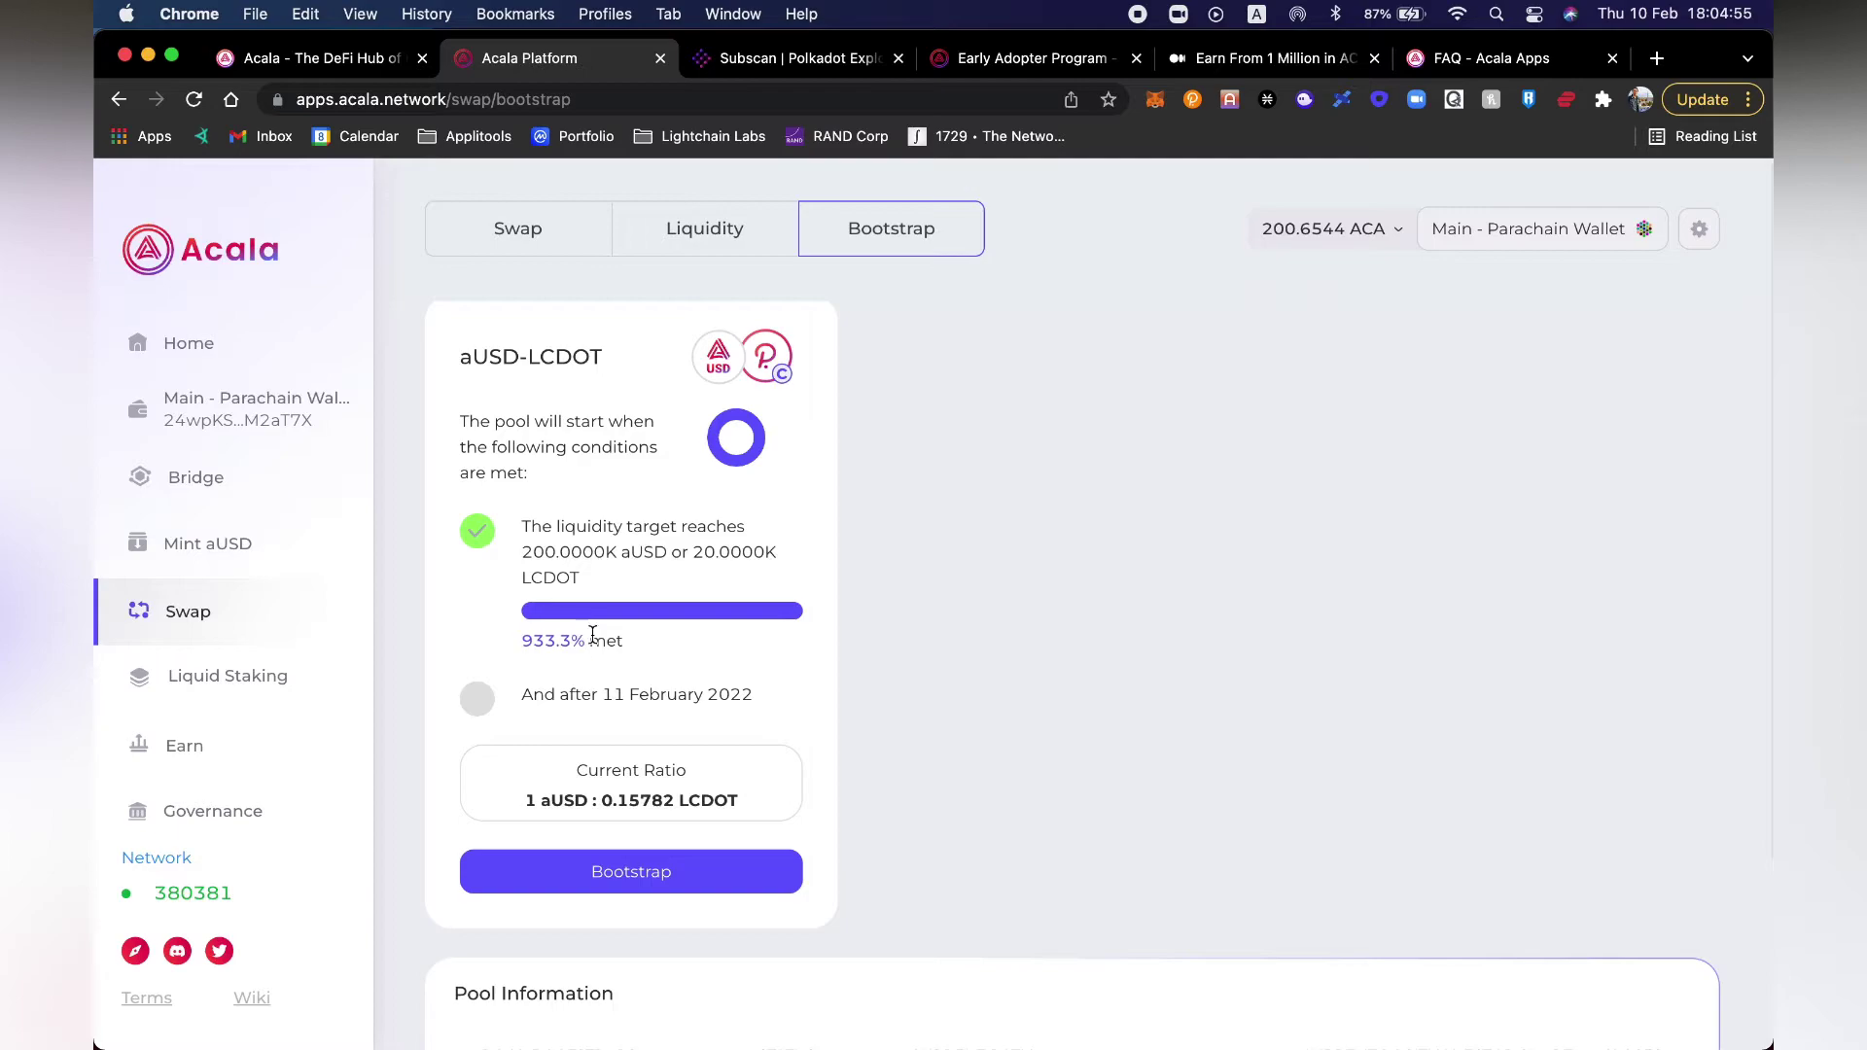
pyautogui.scroll(-1, 574, 634)
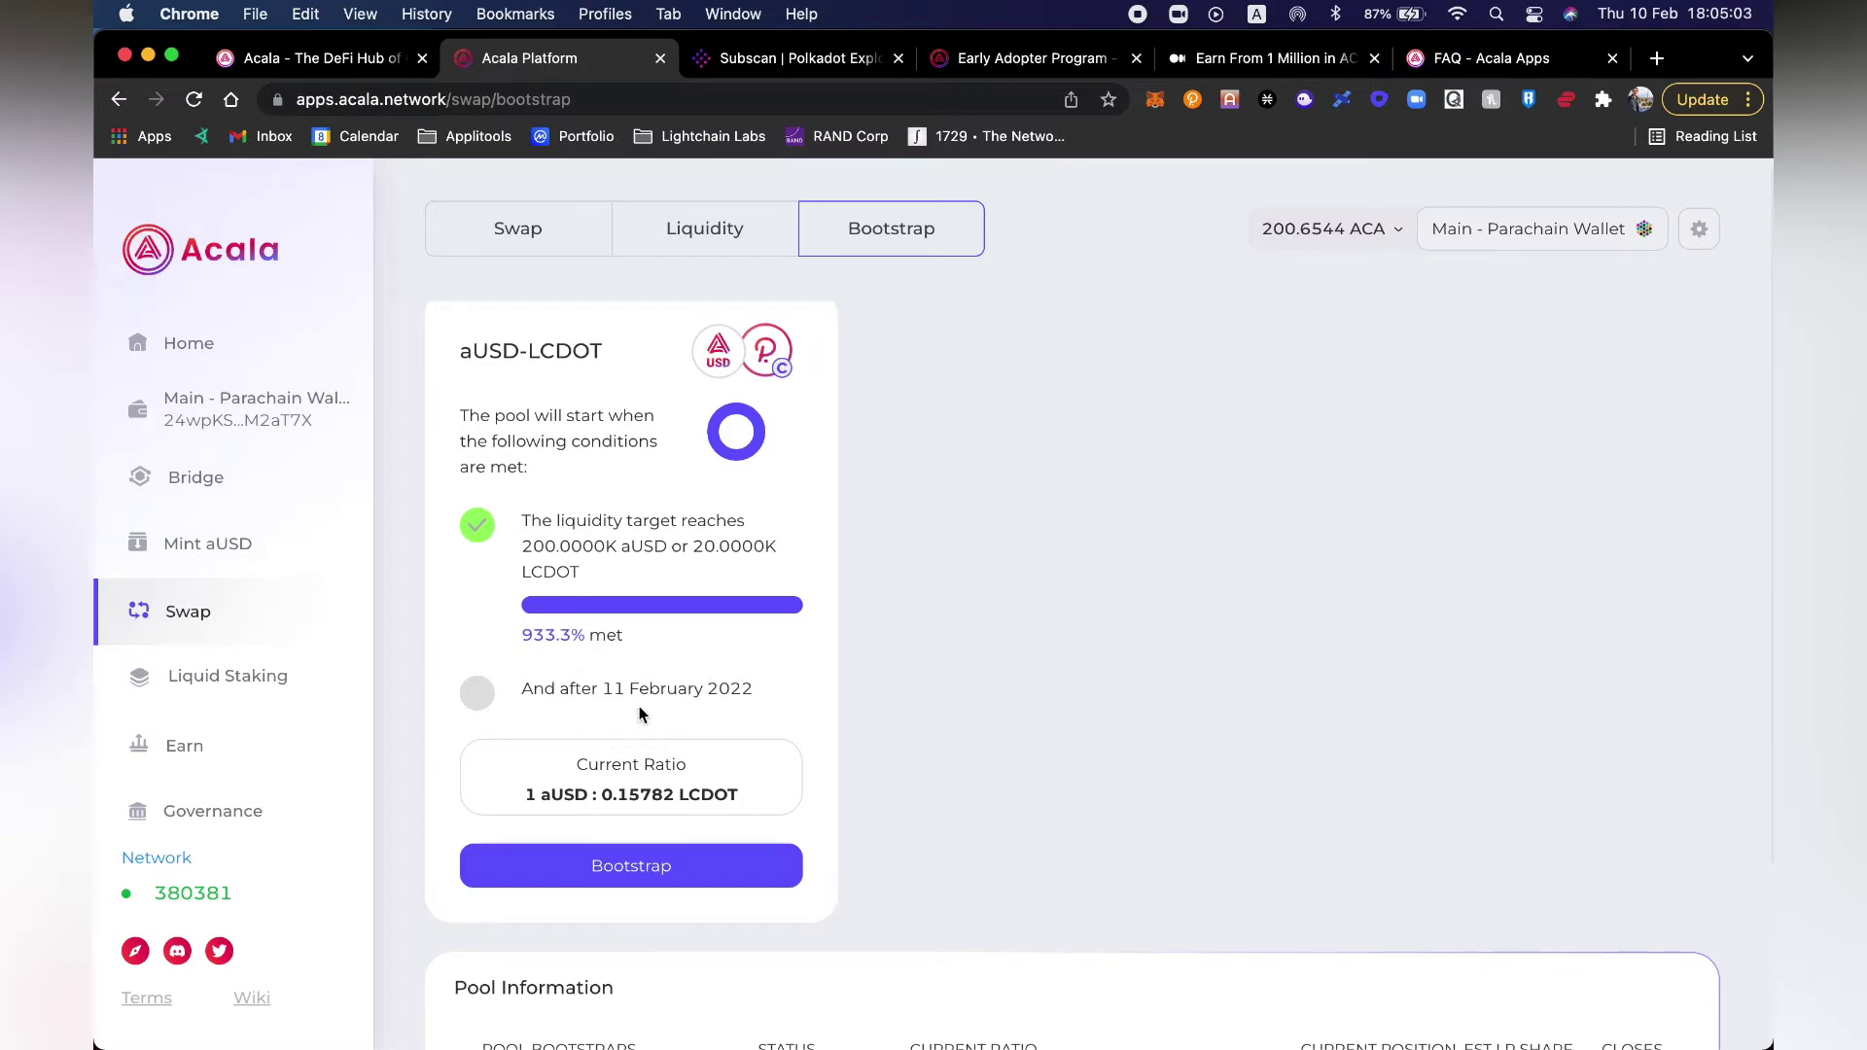
pyautogui.scroll(-1, 650, 754)
pyautogui.scroll(-3, 651, 751)
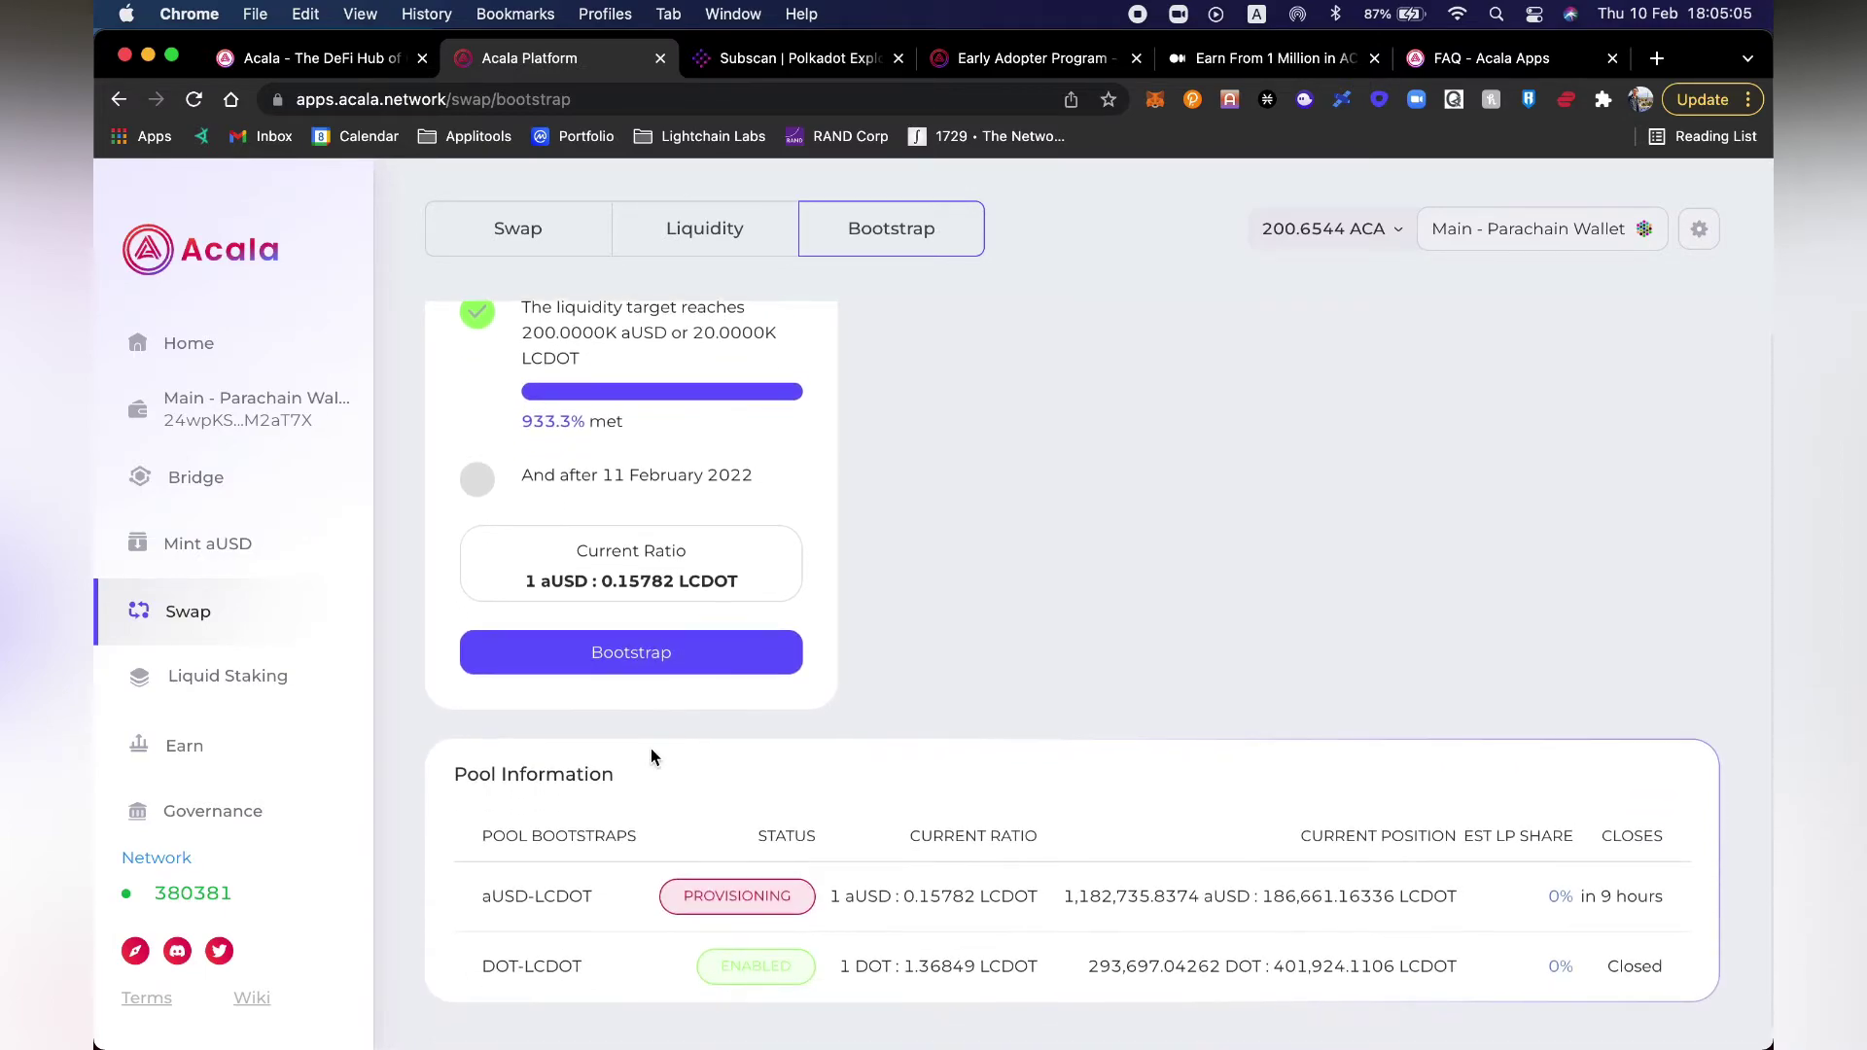
pyautogui.scroll(4, 710, 732)
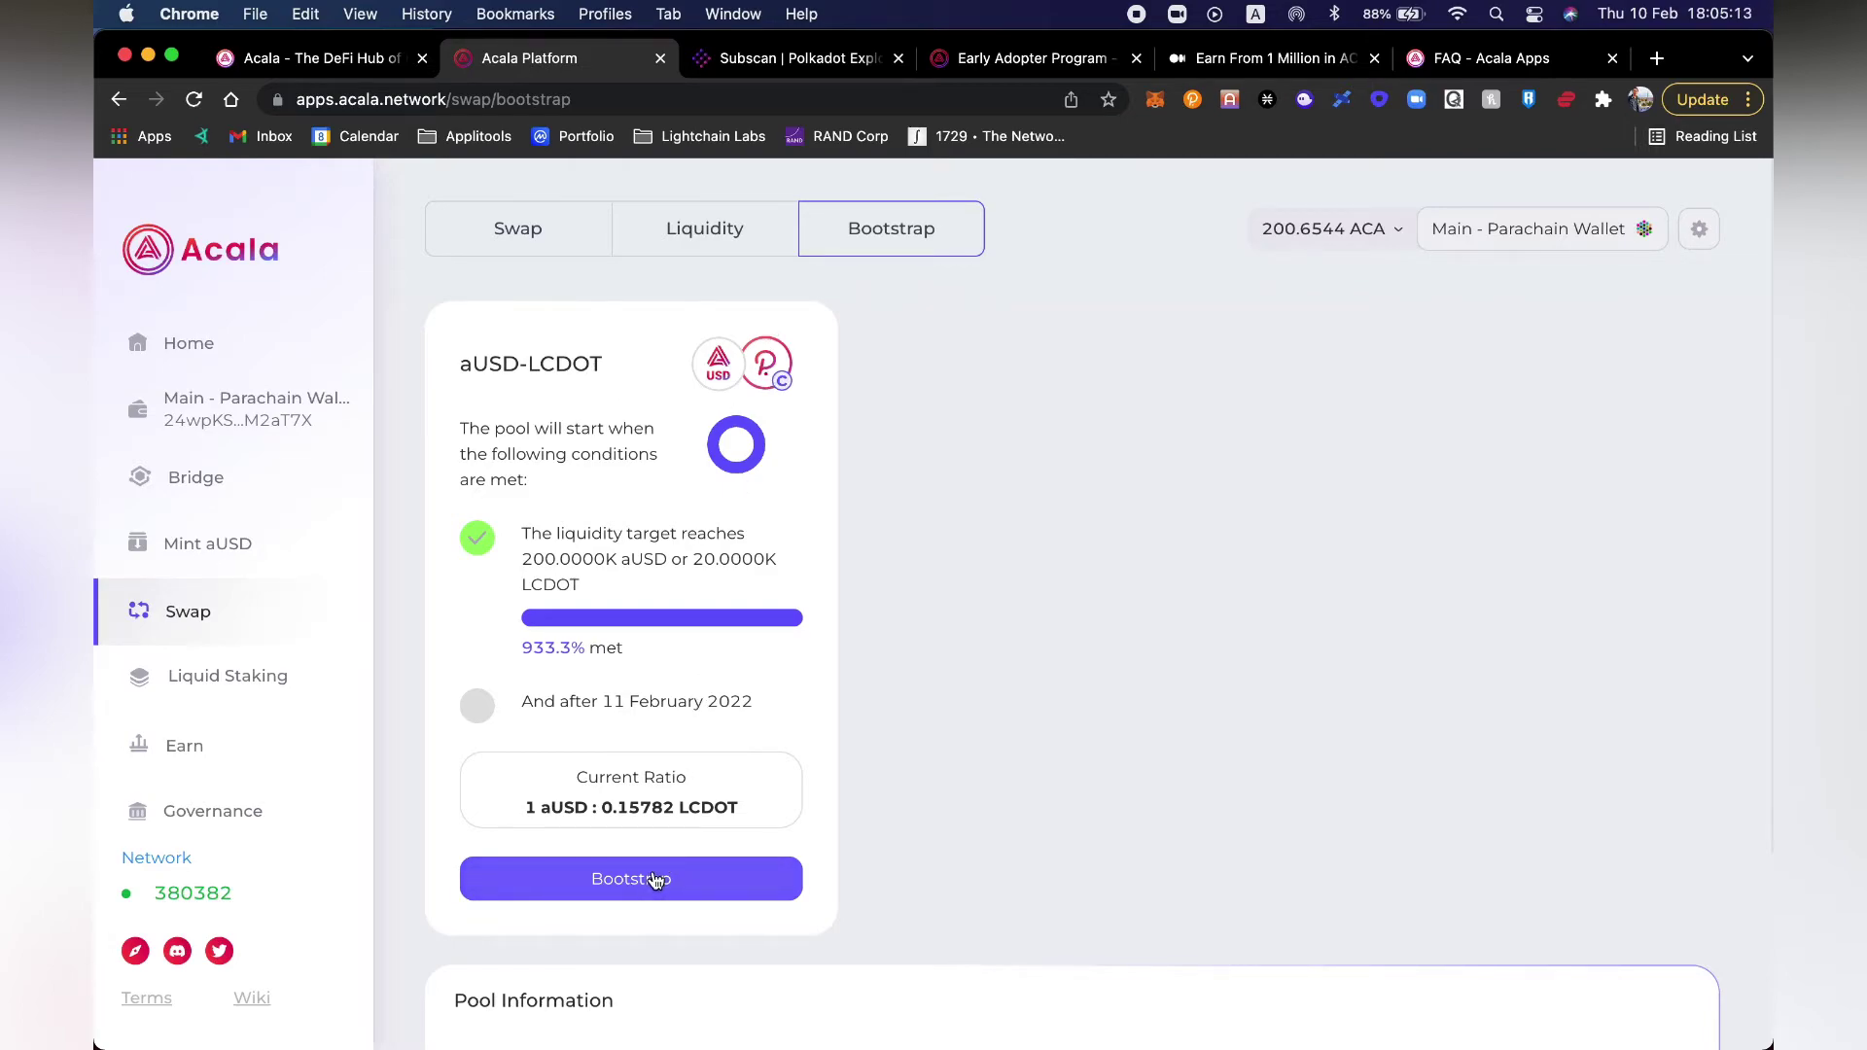
pyautogui.moveTo(528, 363)
pyautogui.mouseDown()
pyautogui.moveTo(555, 366)
pyautogui.moveTo(530, 366)
pyautogui.mouseUp()
pyautogui.click(554, 366)
pyautogui.click(529, 367)
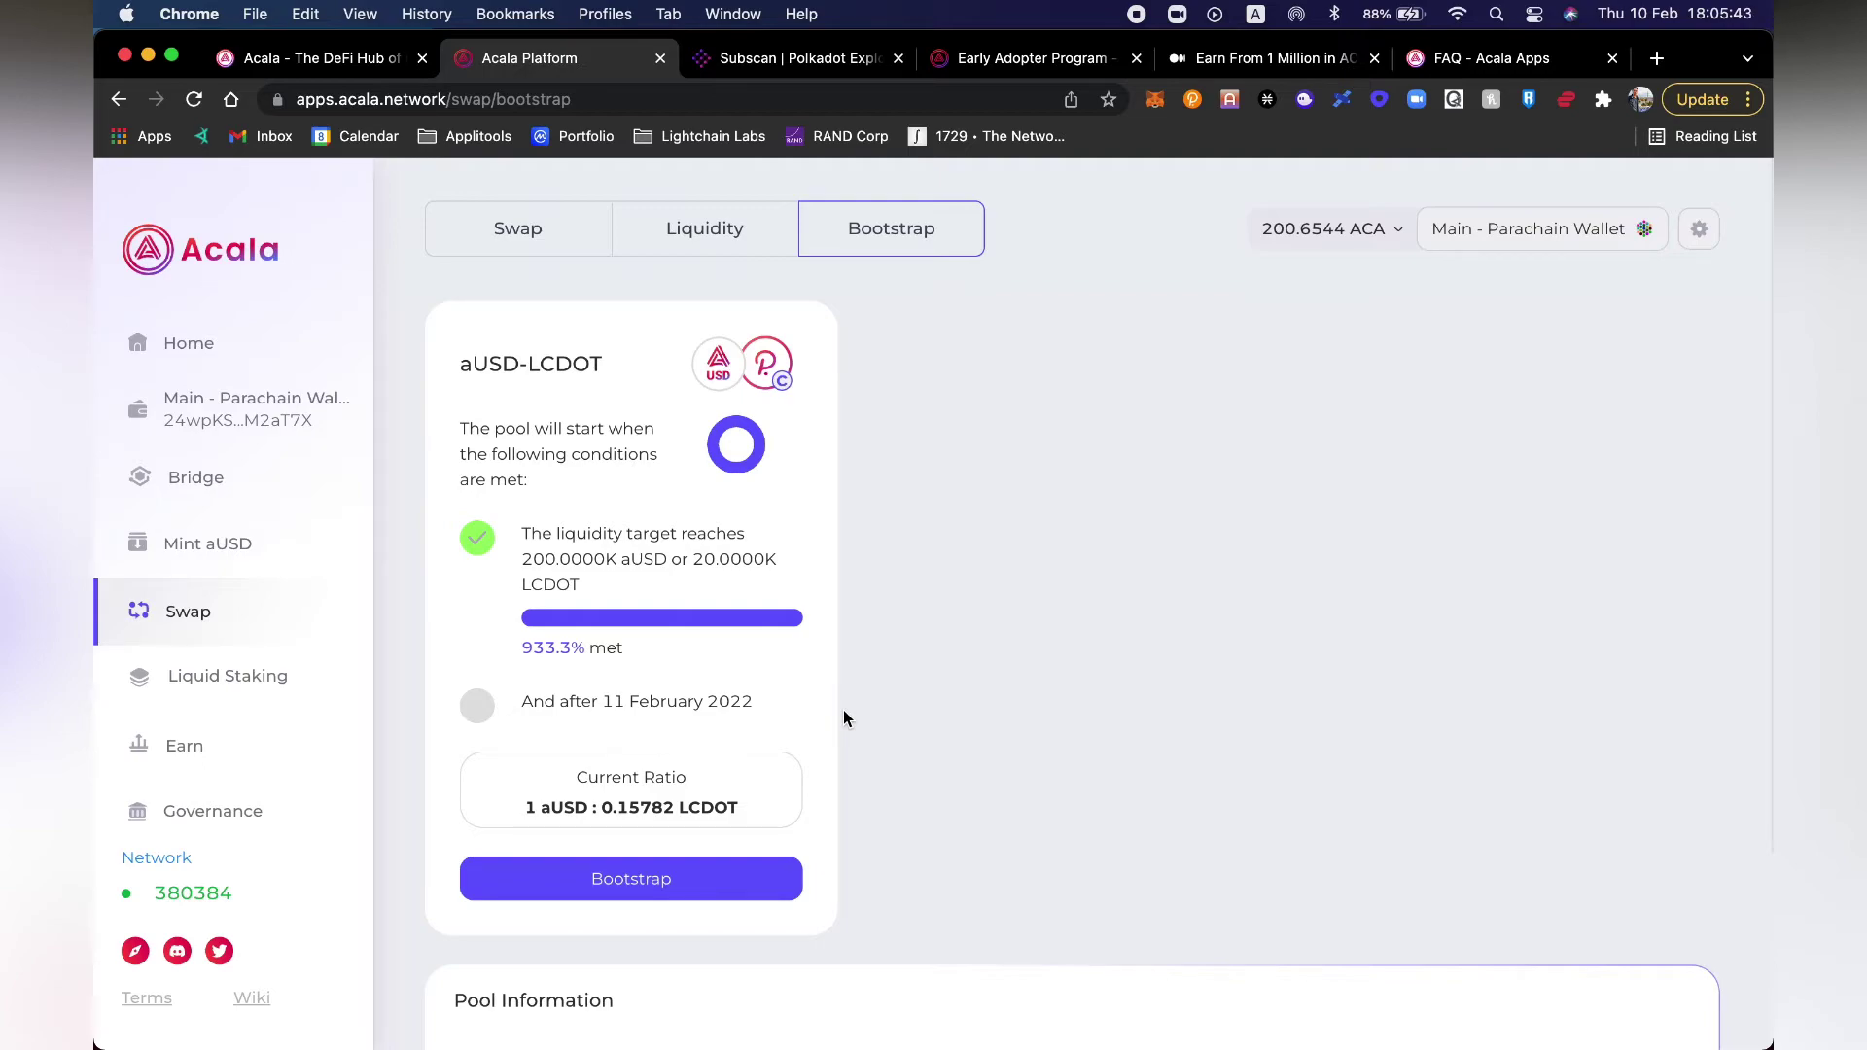
# Step: Open the aUSD-LCDOT bootstrap deposit form and compare the Add aUSD, Add LCDOT and Both options
pyautogui.click(696, 875)
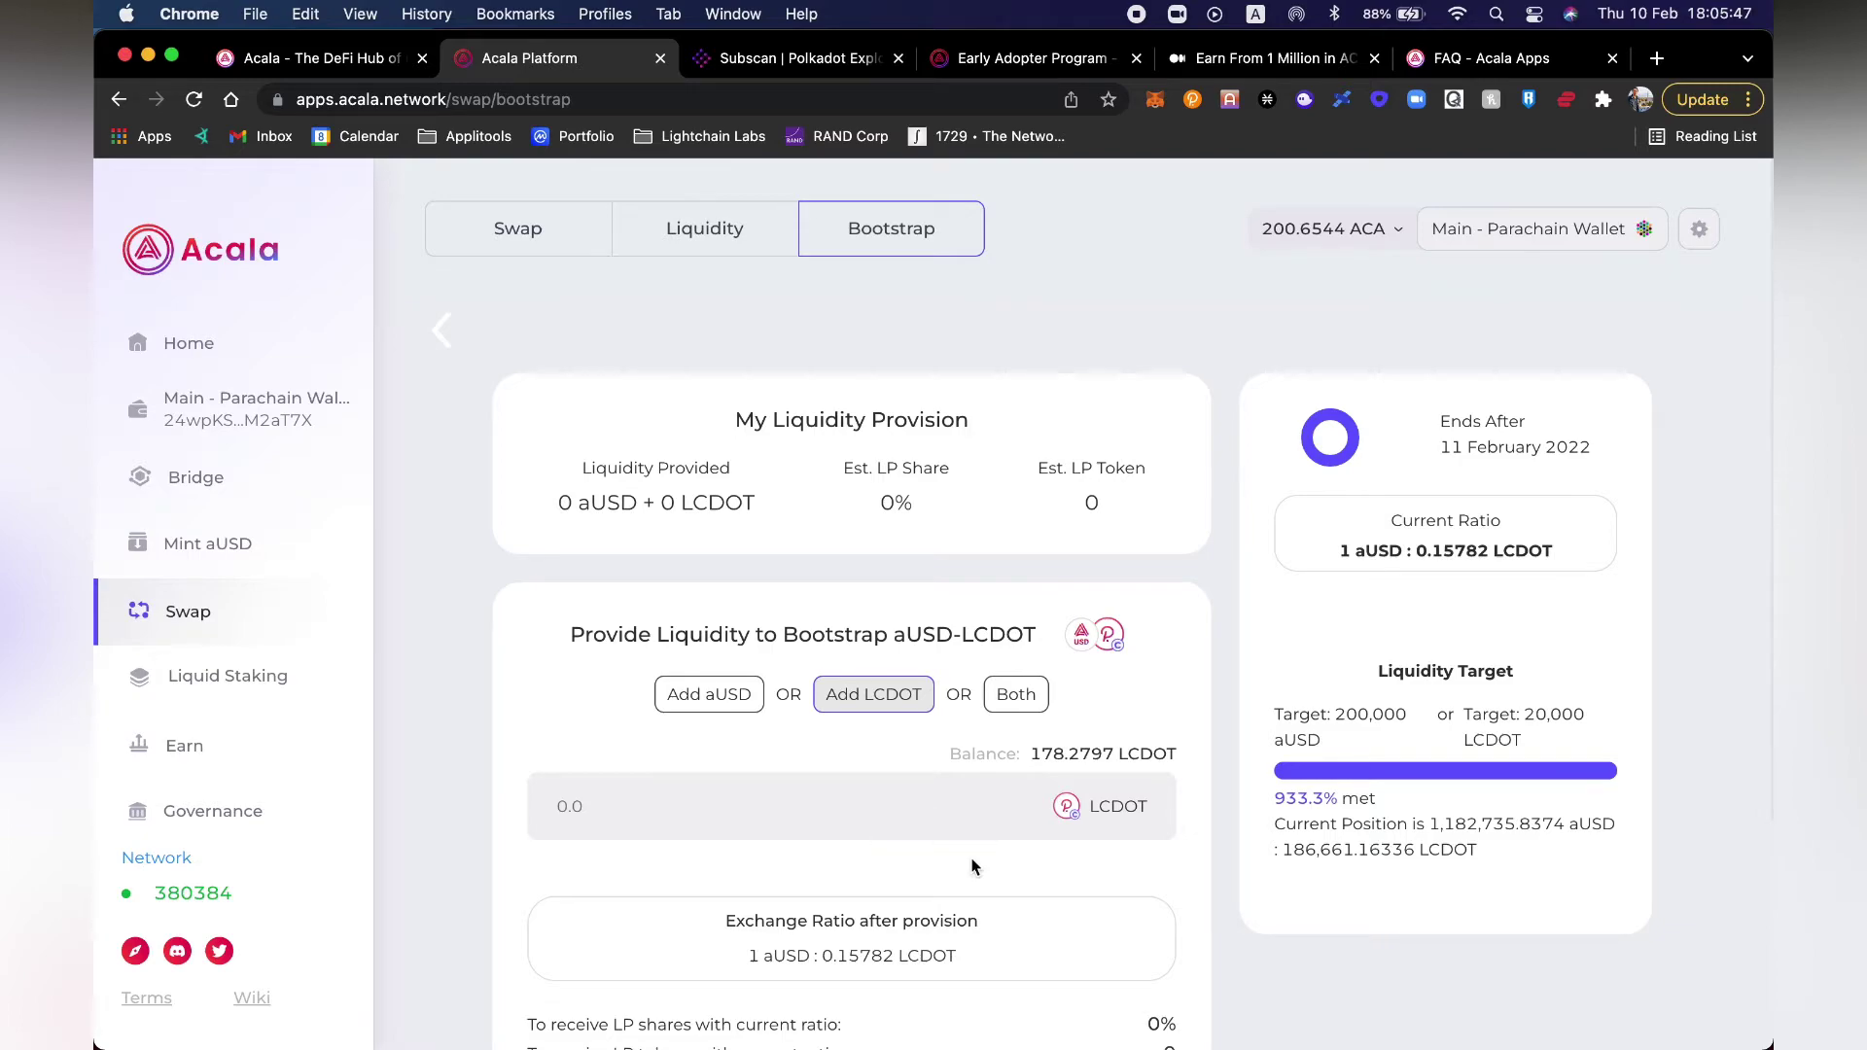
pyautogui.scroll(-1, 929, 818)
pyautogui.scroll(1, 660, 632)
pyautogui.scroll(-1, 724, 463)
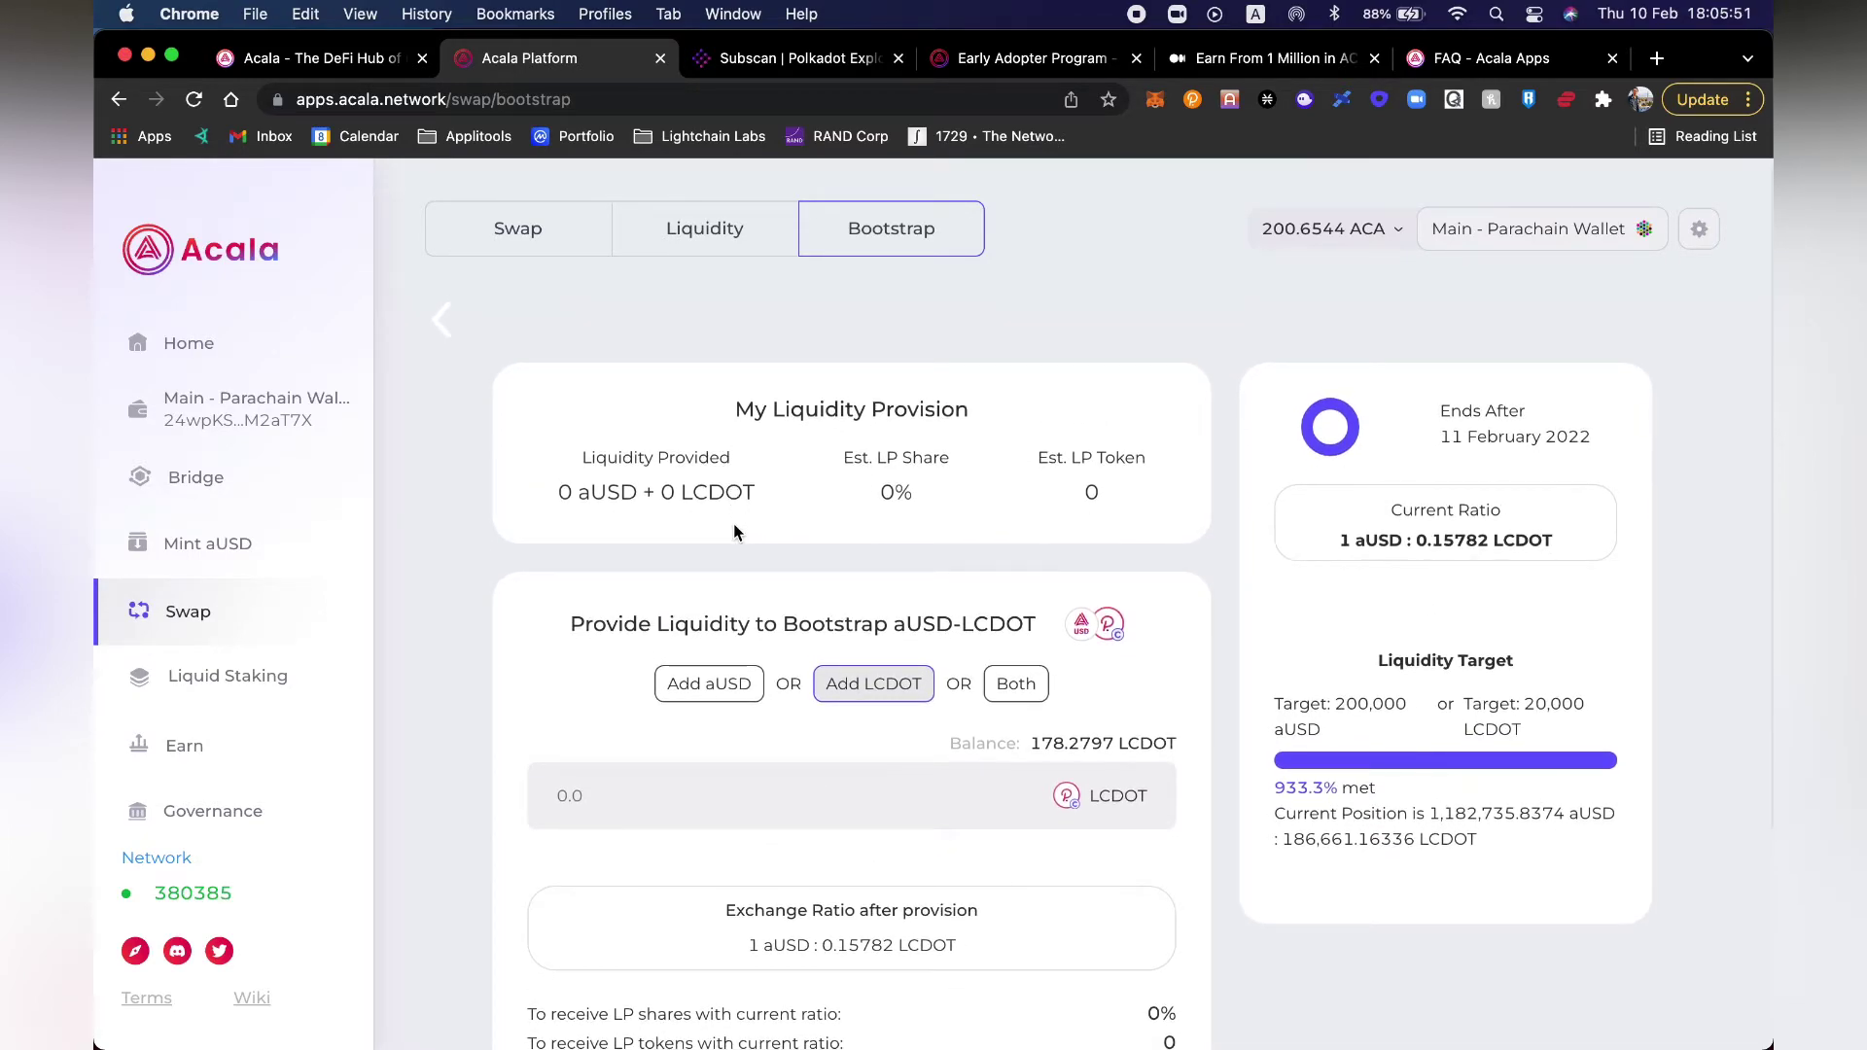
pyautogui.click(704, 689)
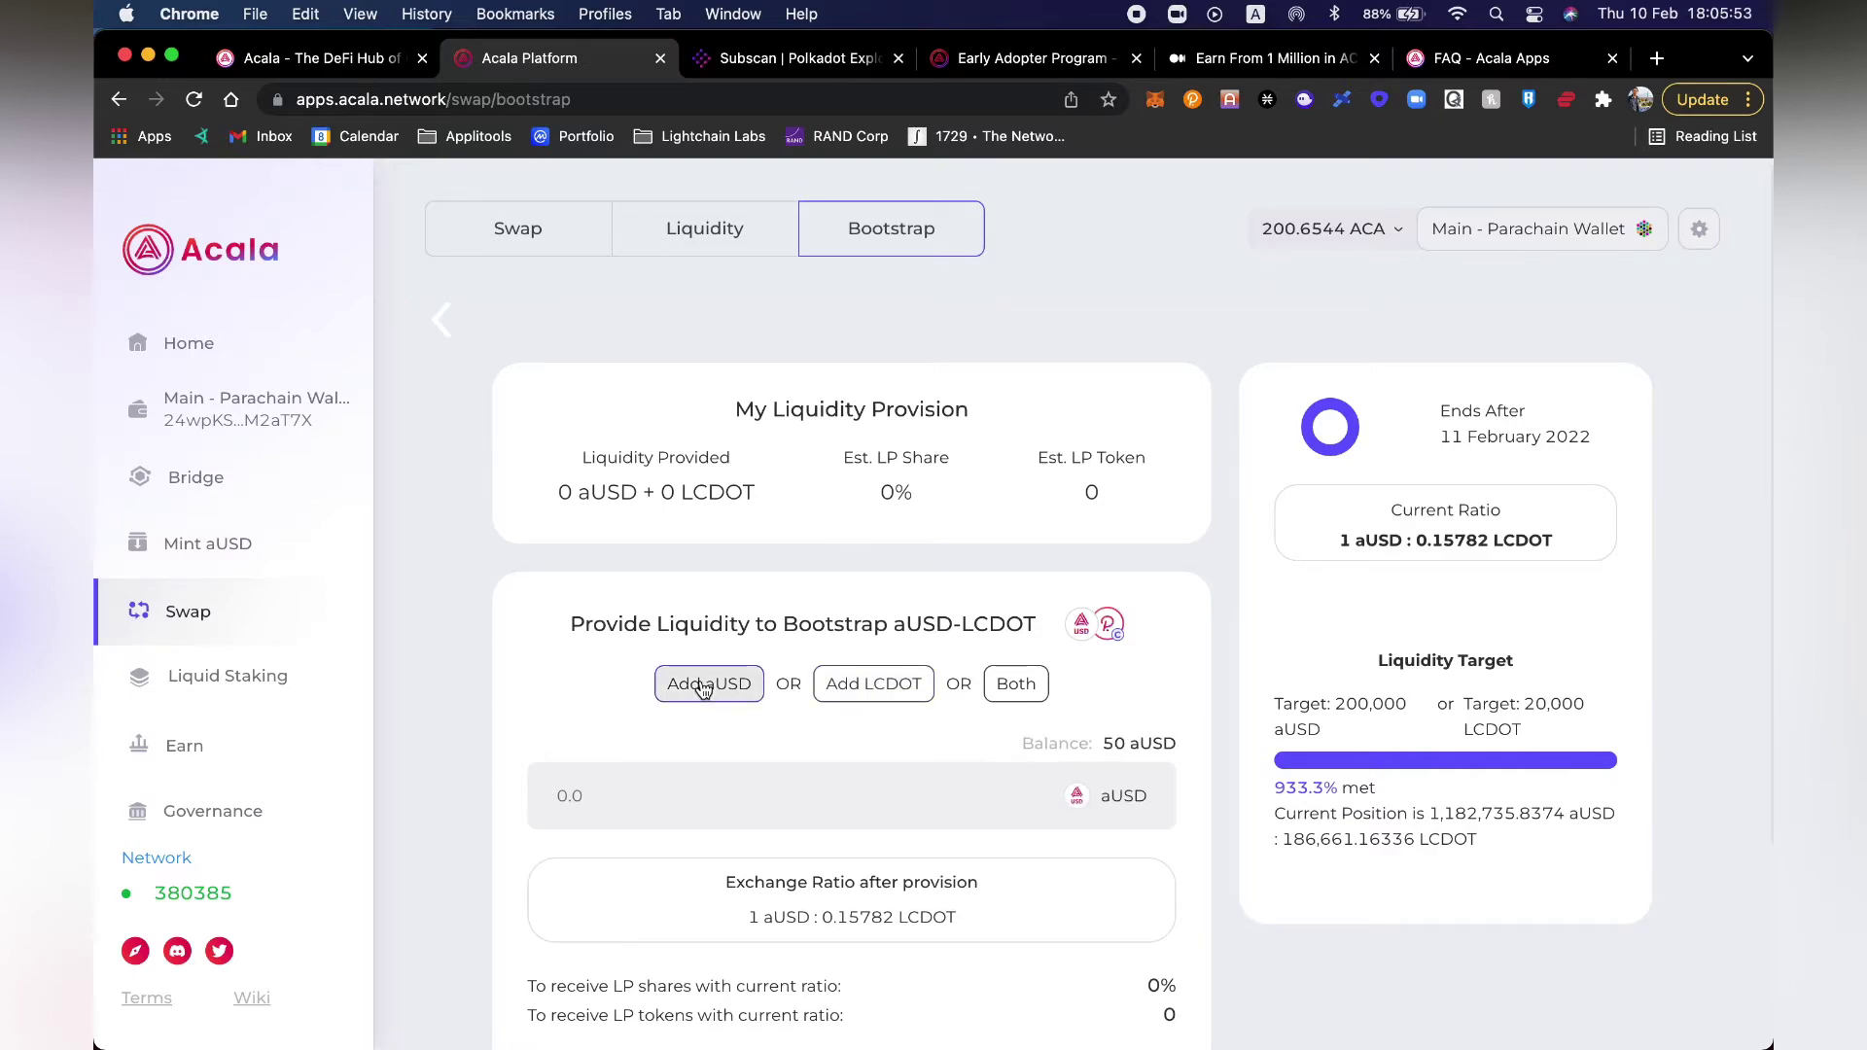
pyautogui.click(837, 688)
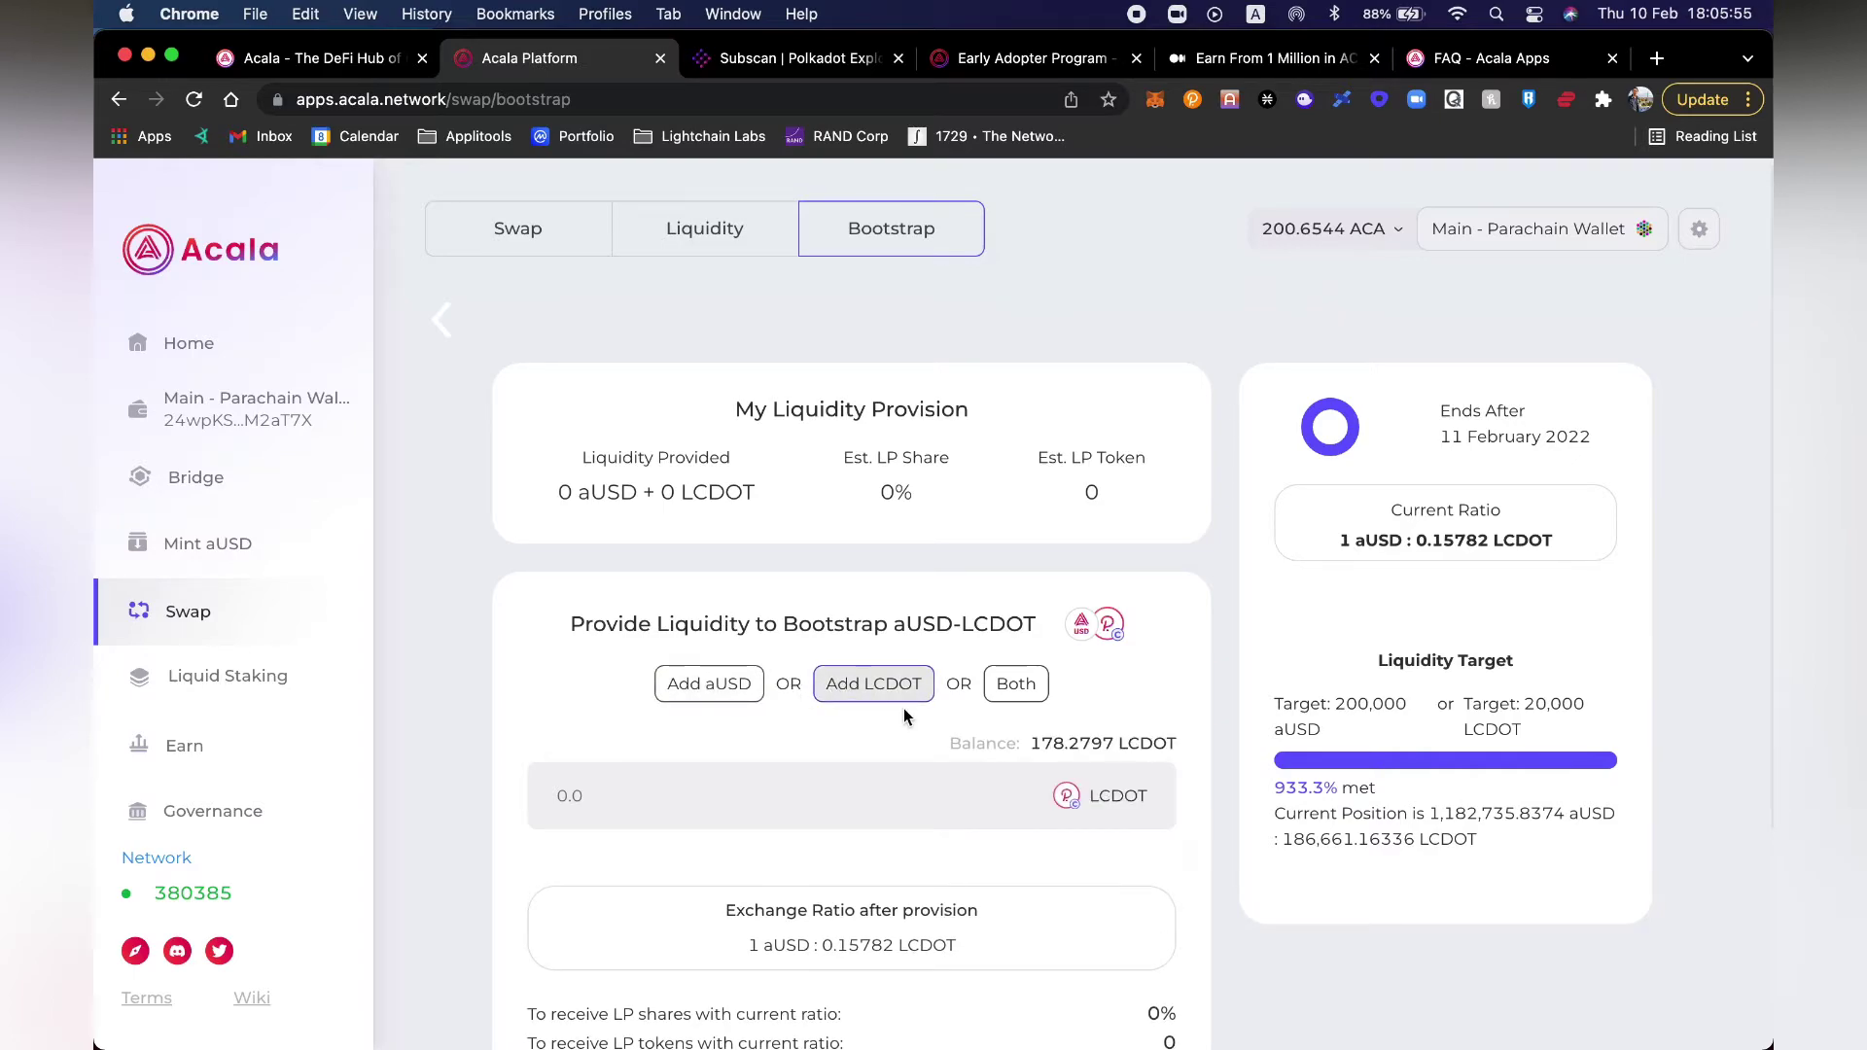
pyautogui.click(1017, 689)
pyautogui.scroll(-3, 1136, 719)
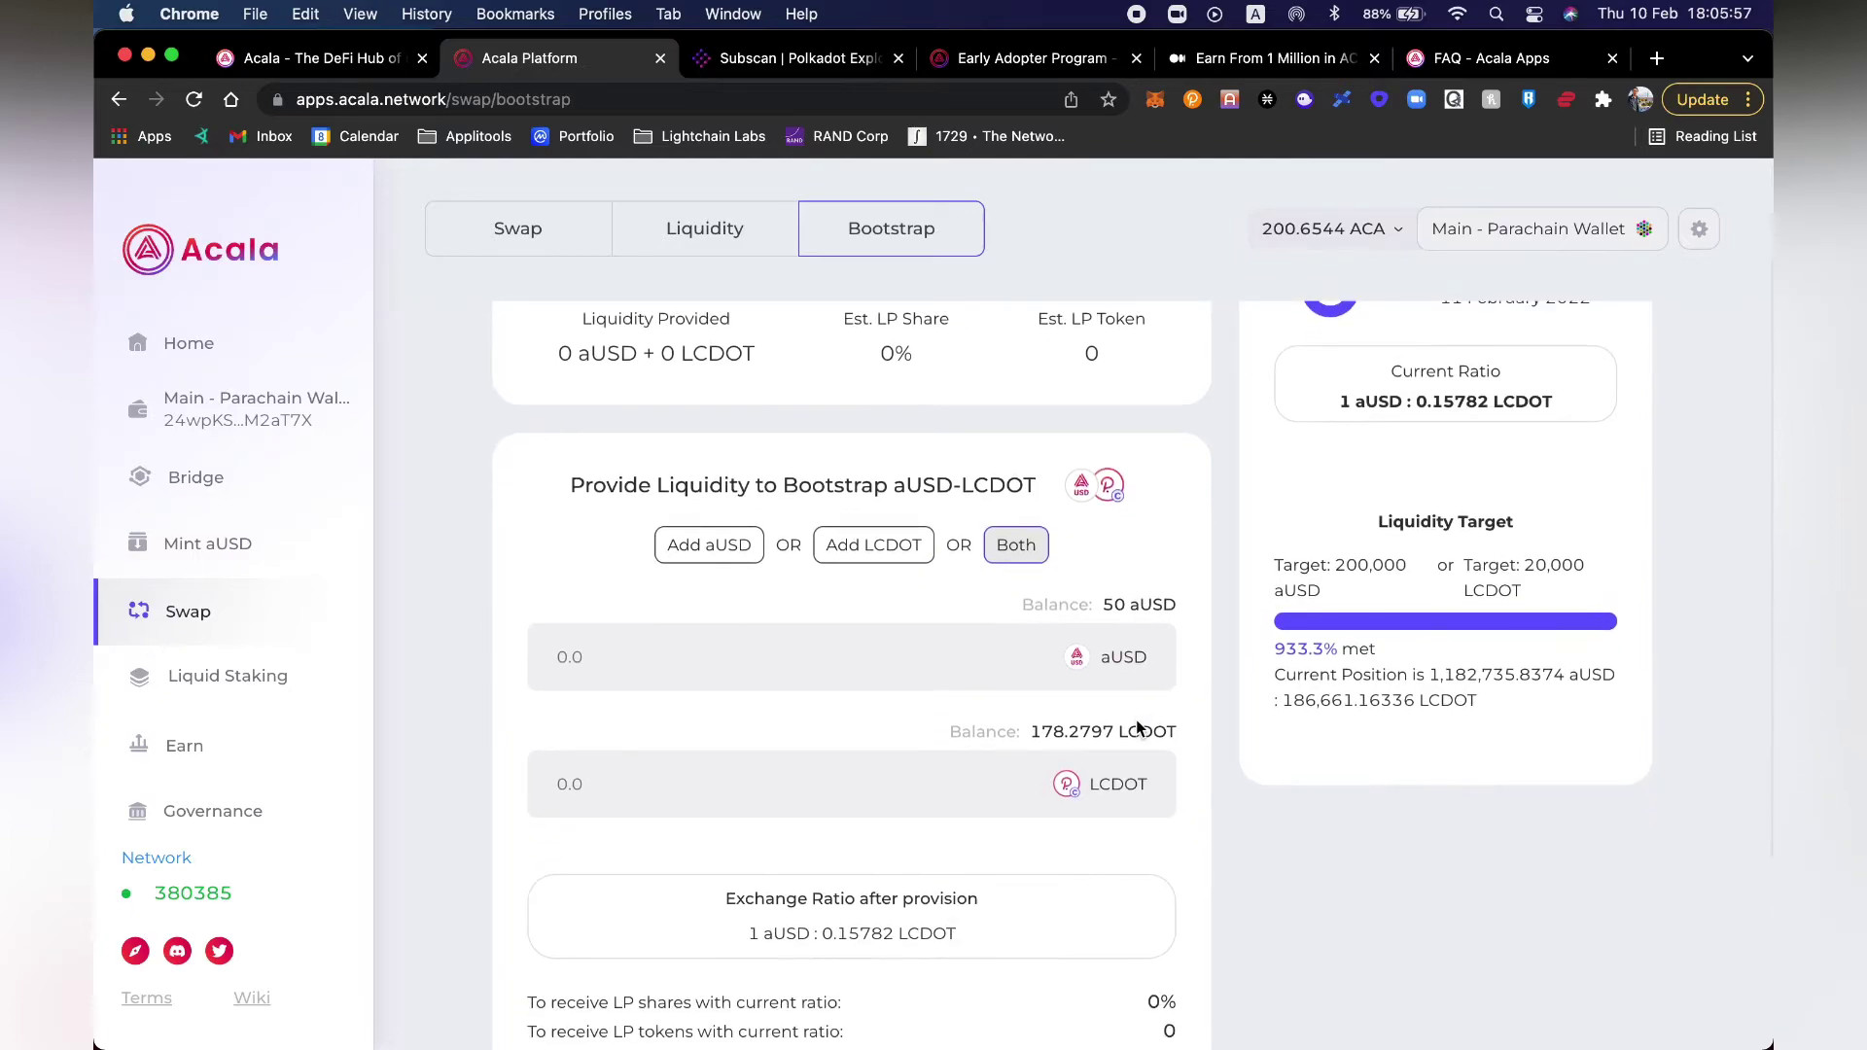
pyautogui.scroll(1, 1136, 719)
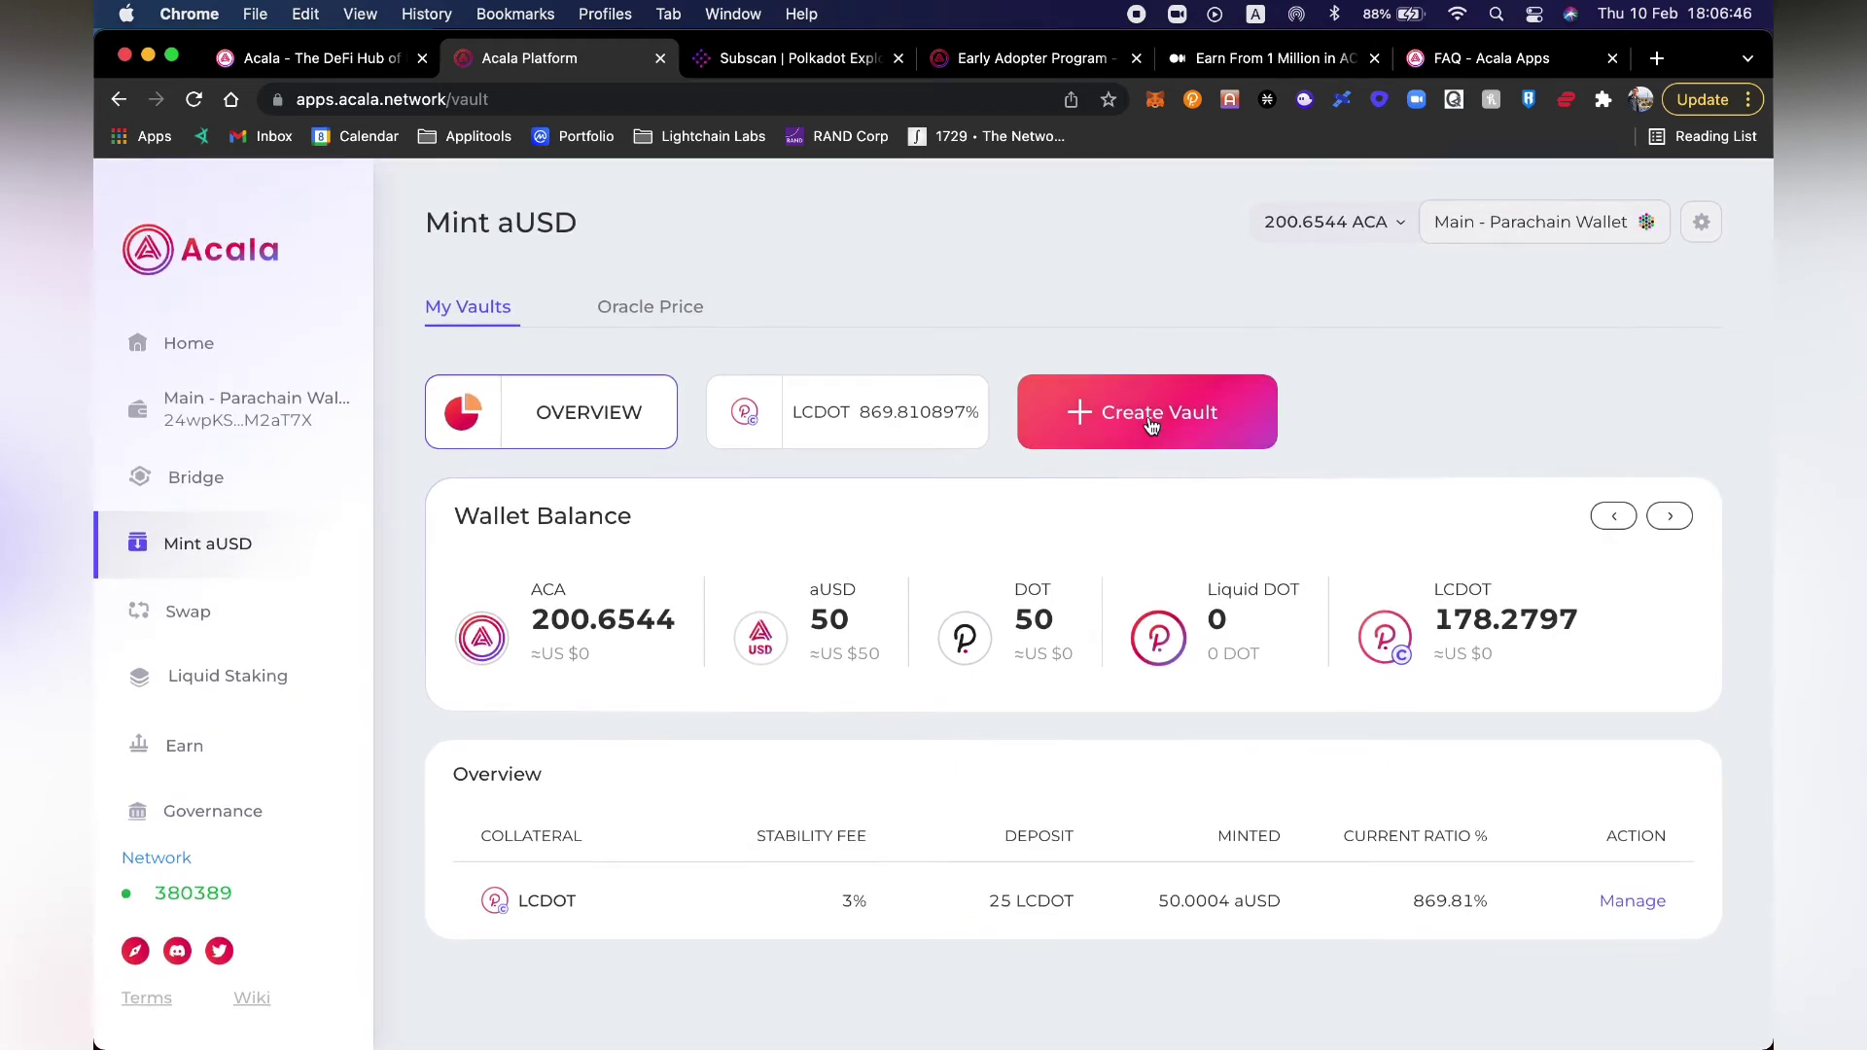
# Step: Start a new vault with DOT selected as collateral (50 balance, 200% required ratio)
pyautogui.scroll(-1, 1153, 916)
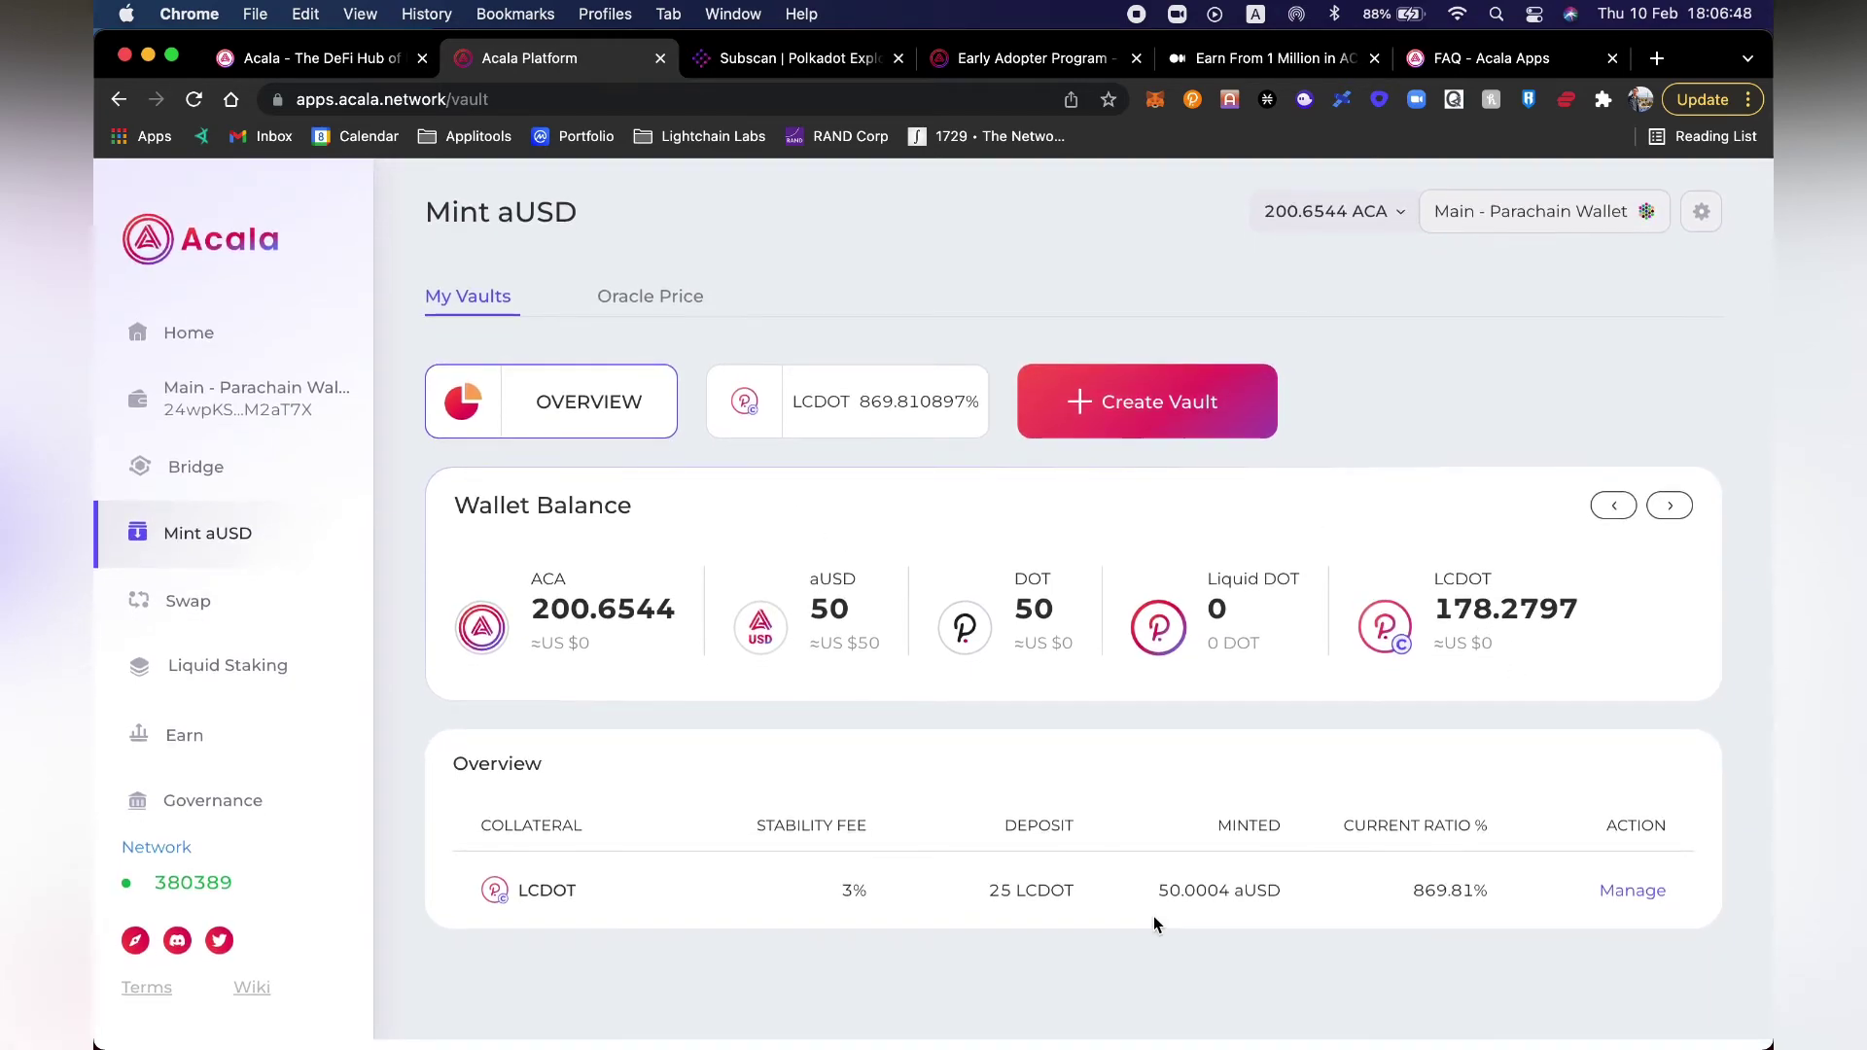
pyautogui.click(1116, 406)
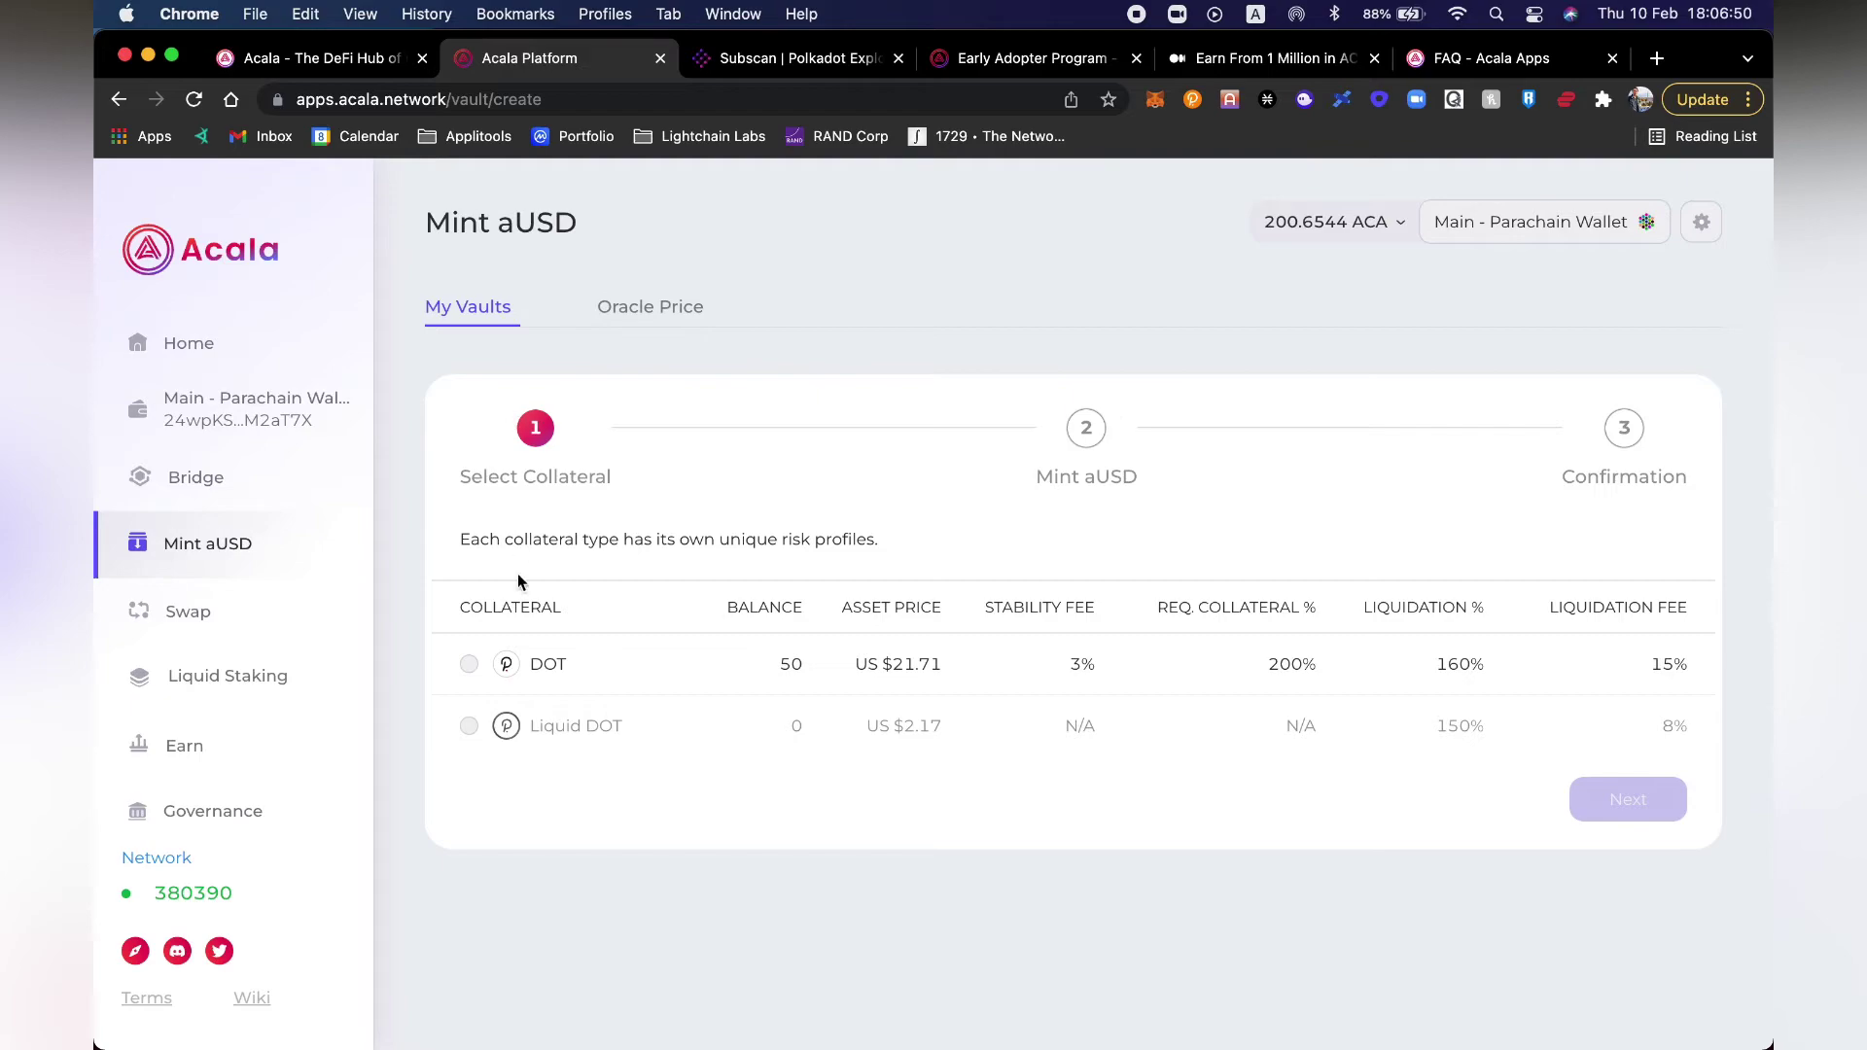
pyautogui.click(470, 665)
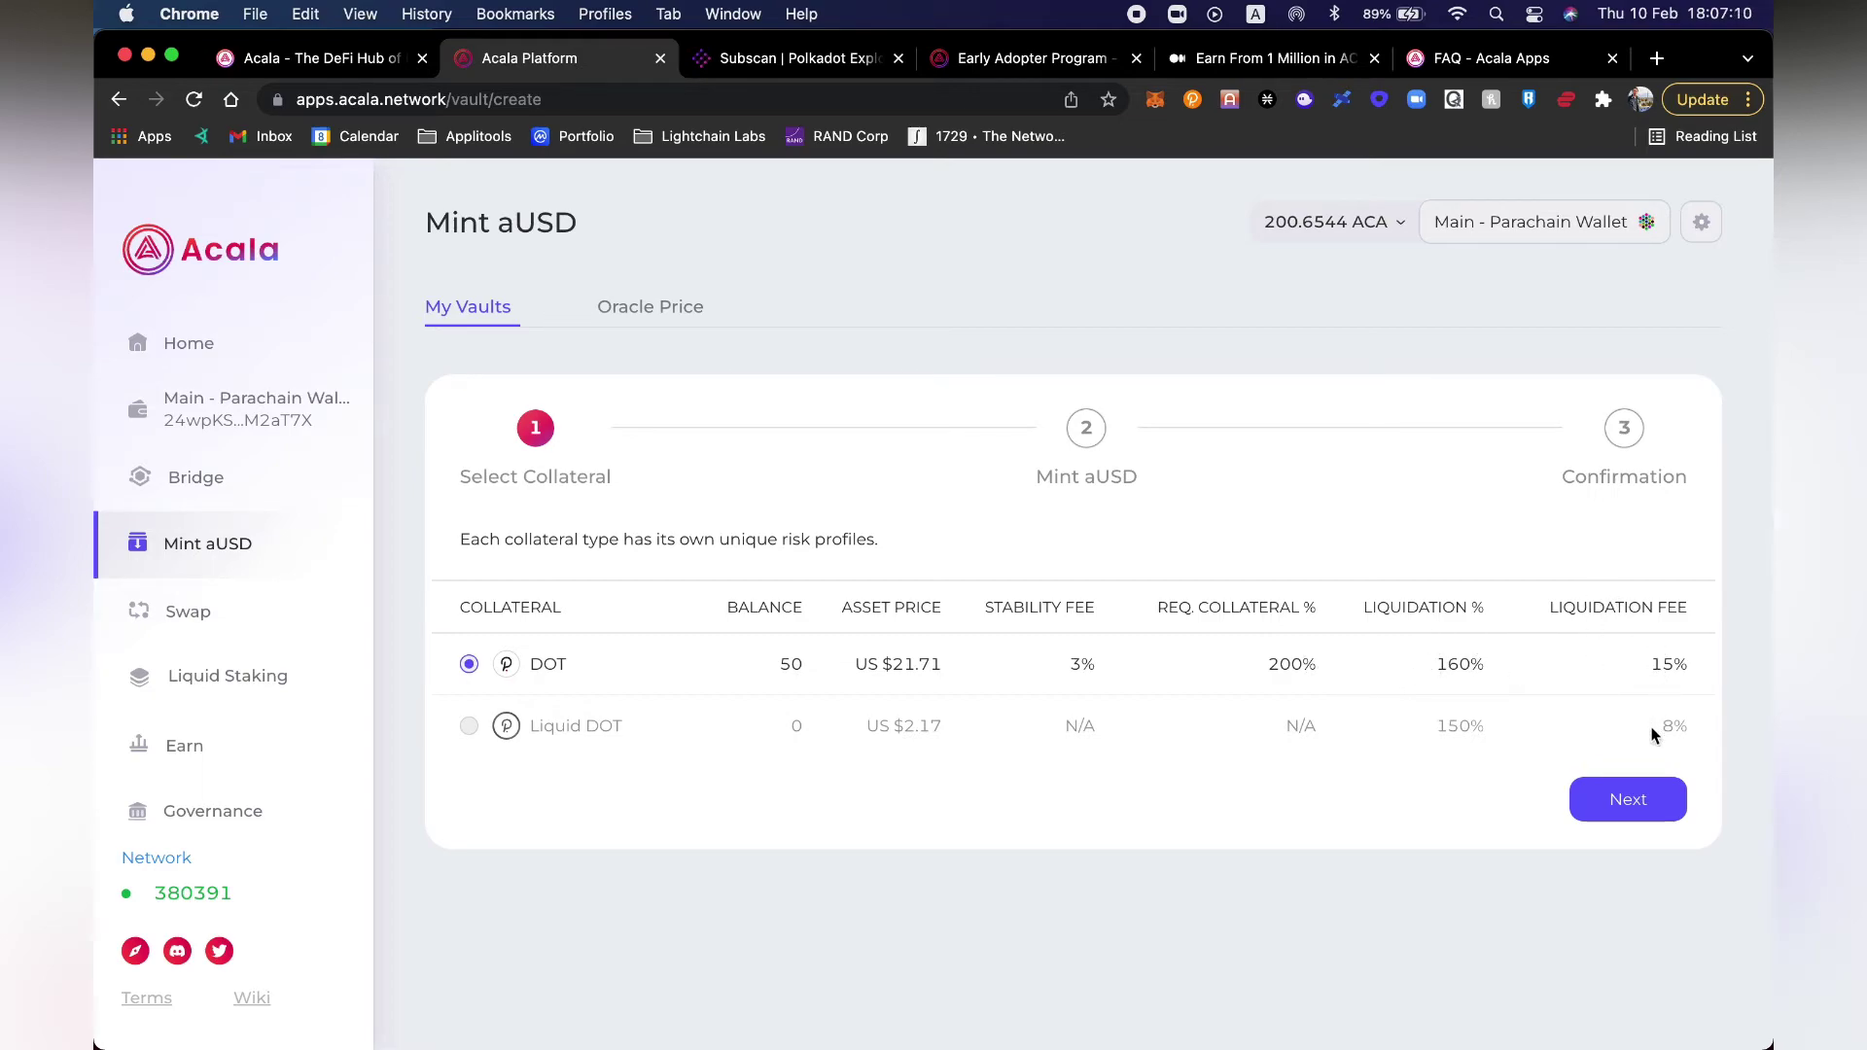
# Step: Deposit the full 50 DOT as the vault's collateral
pyautogui.click(1629, 790)
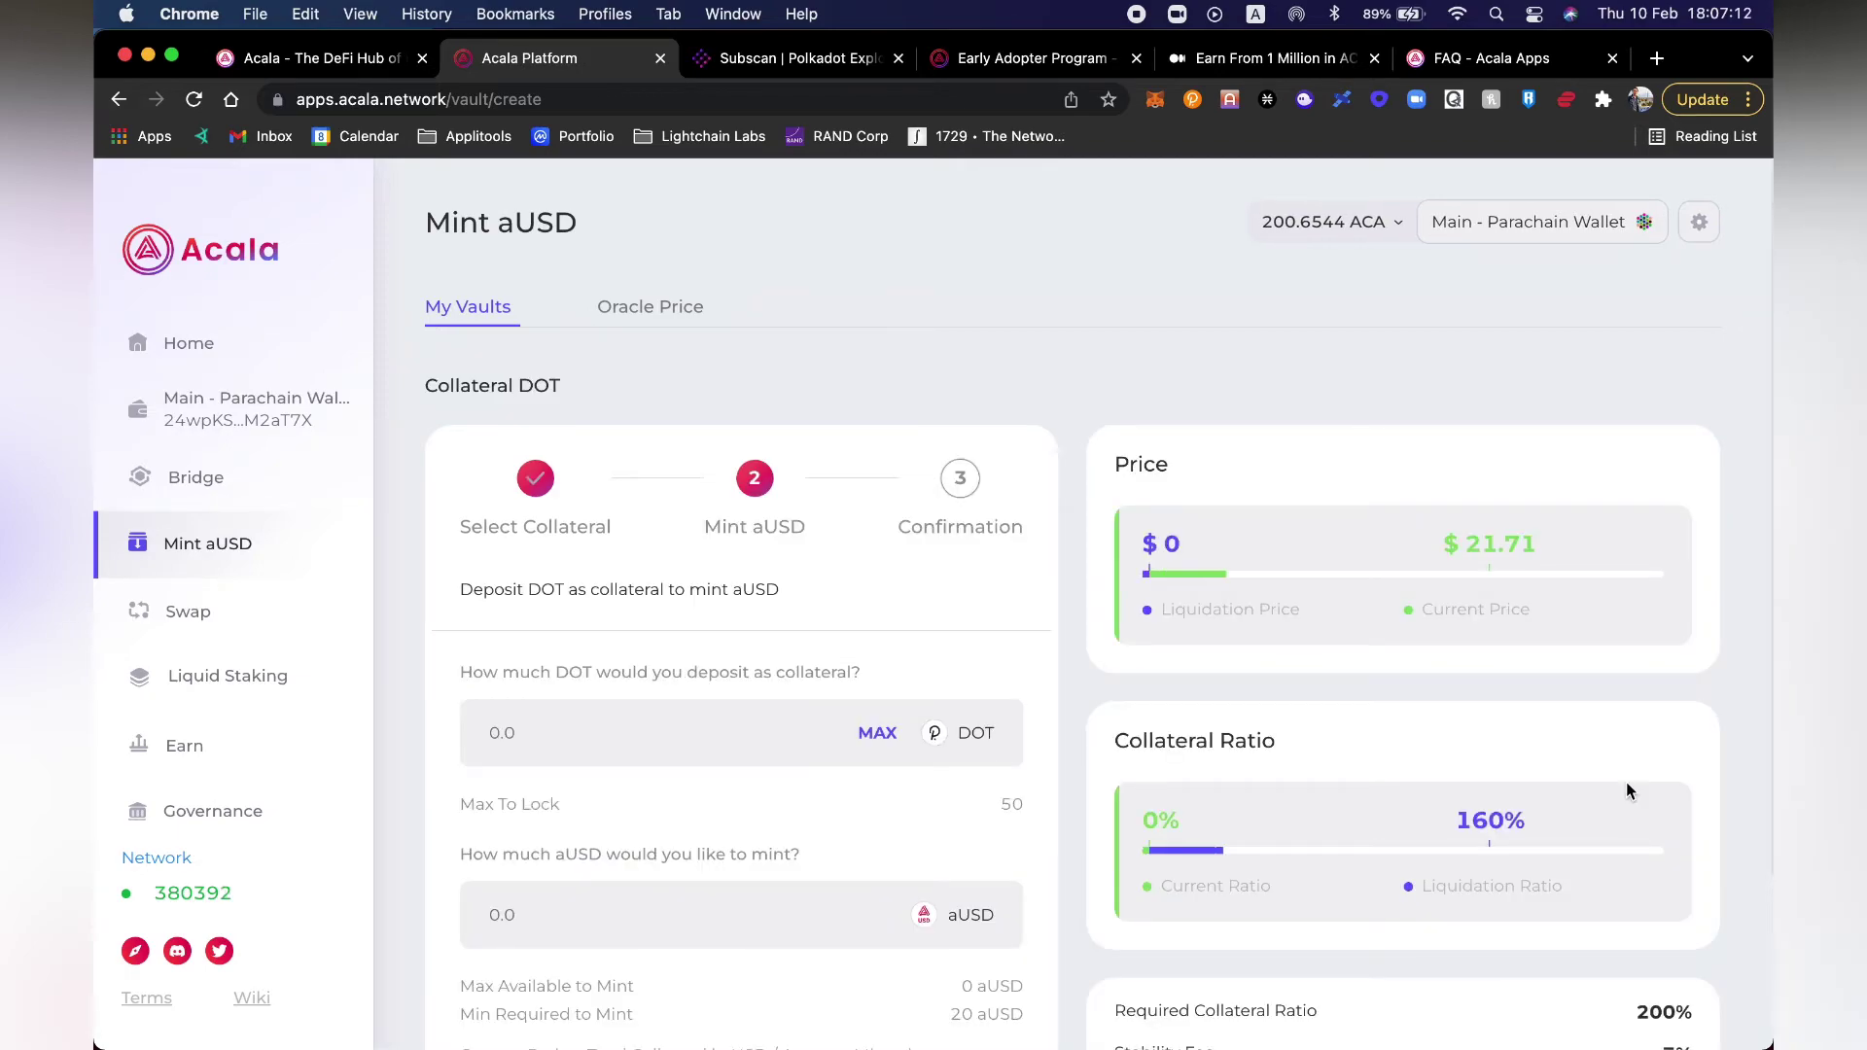
pyautogui.scroll(-2, 959, 708)
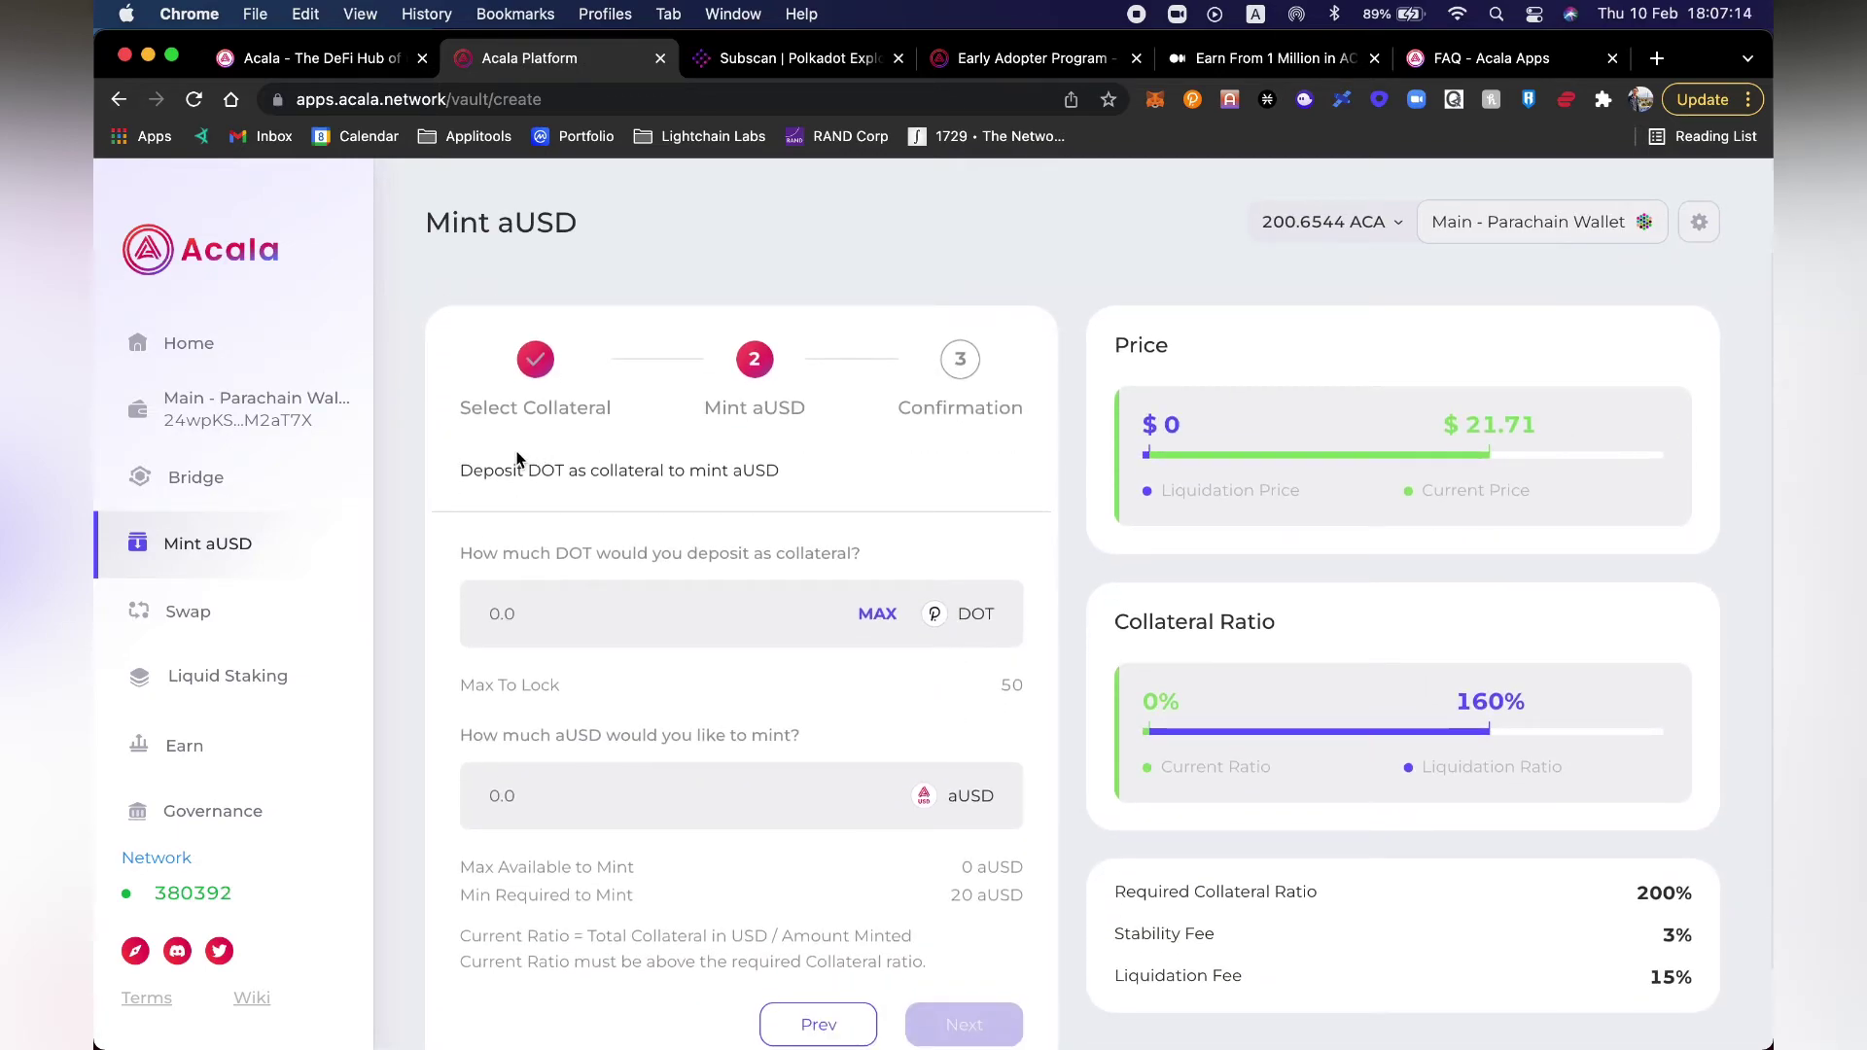
pyautogui.scroll(-1, 603, 589)
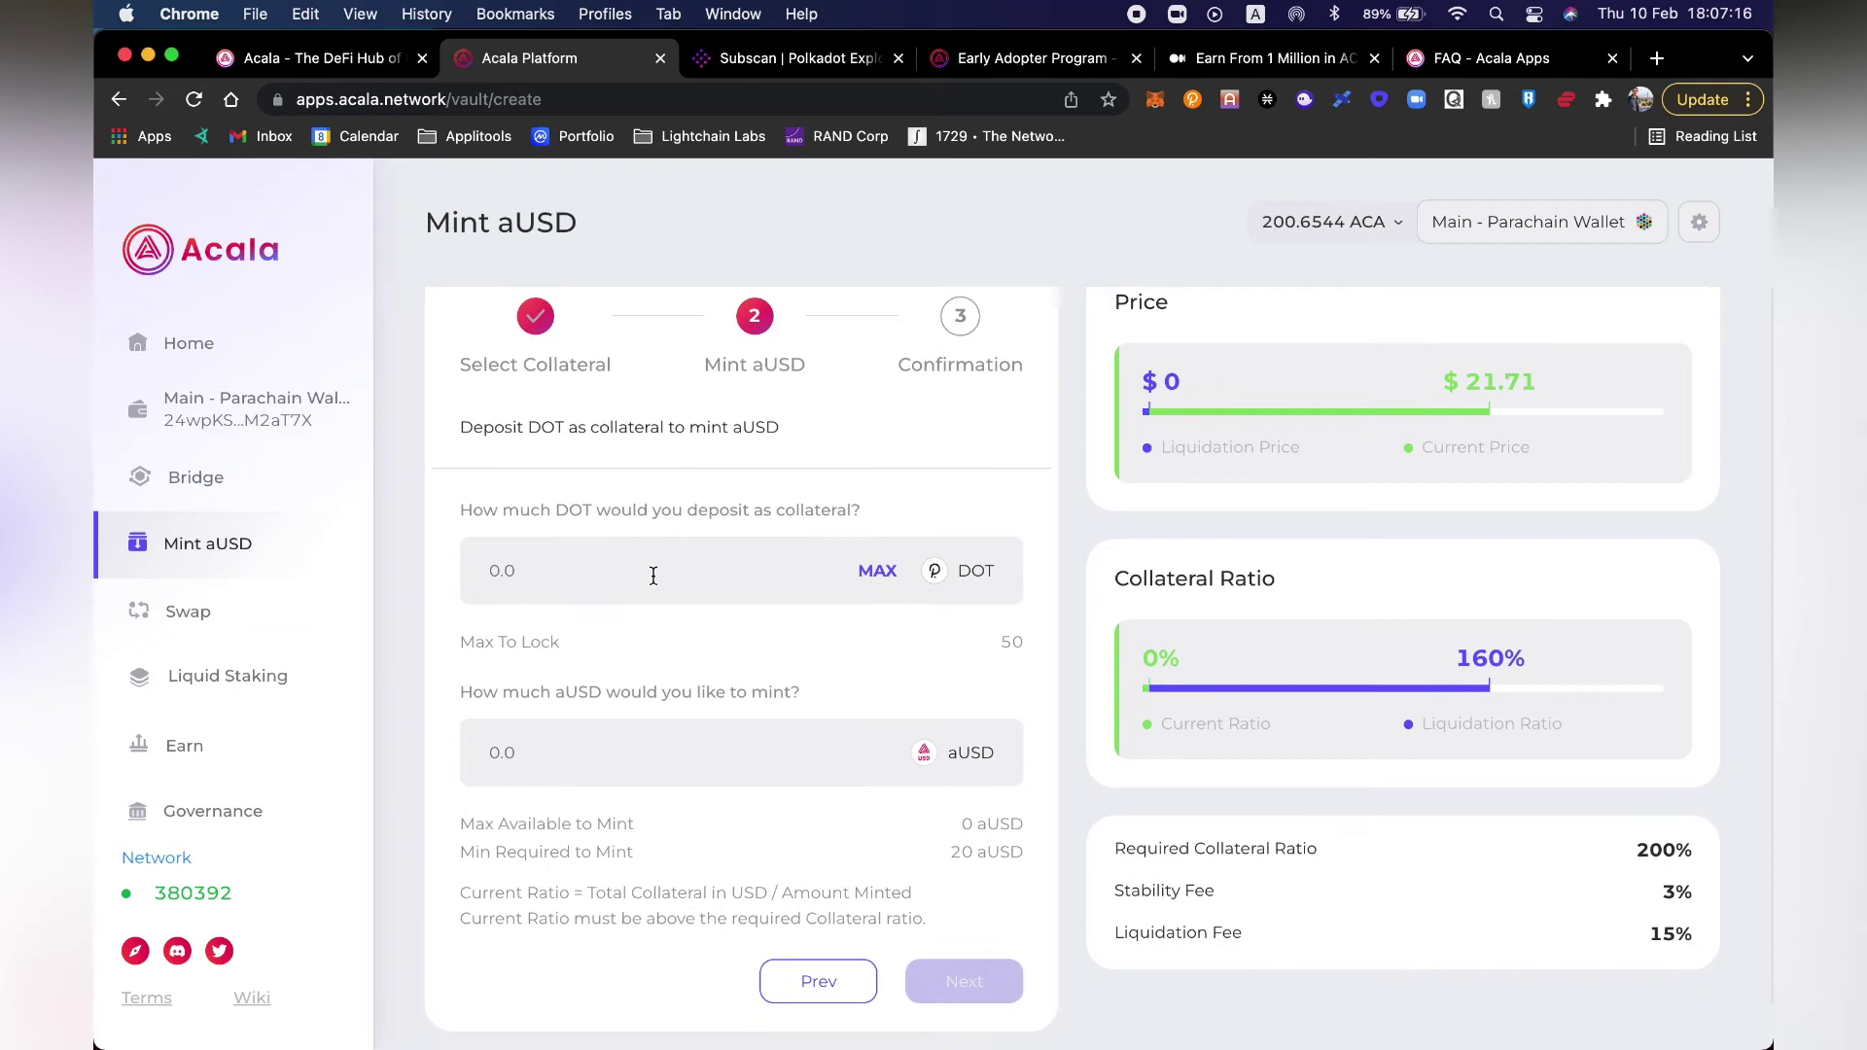
pyautogui.click(876, 575)
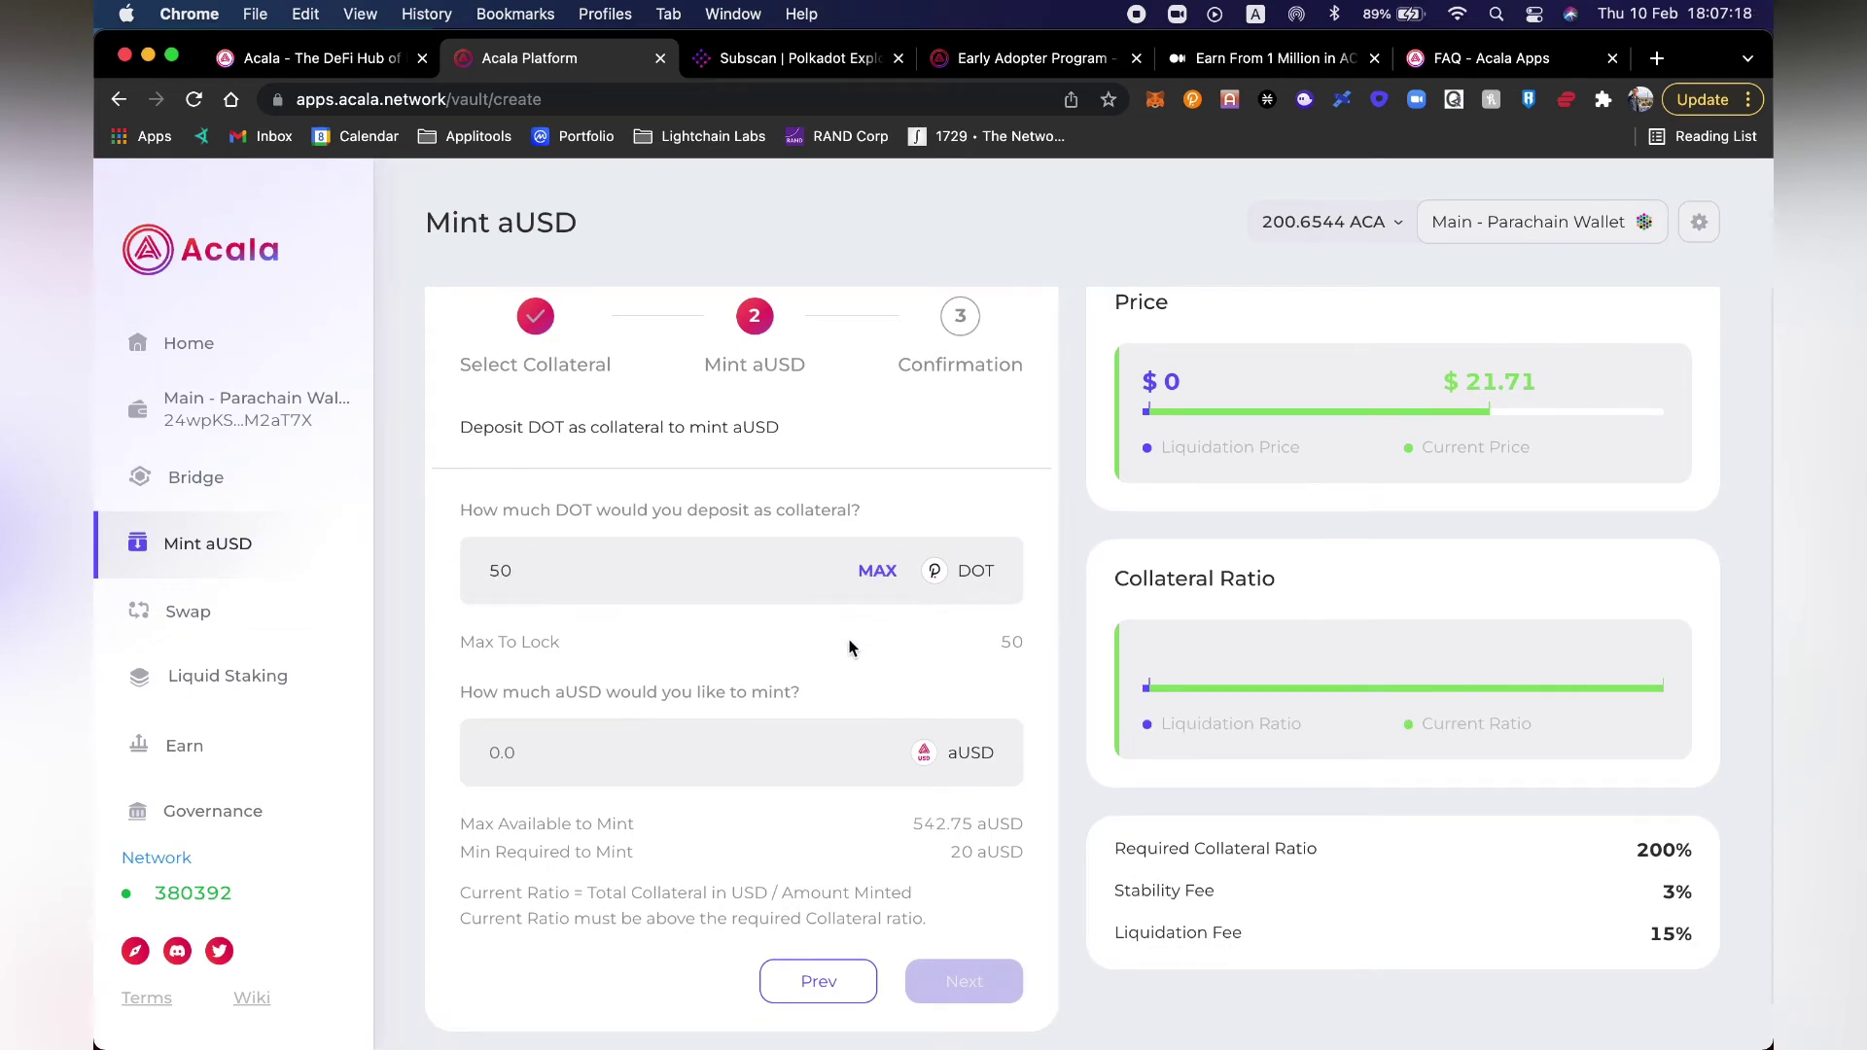
pyautogui.scroll(1, 849, 648)
pyautogui.scroll(-1, 849, 648)
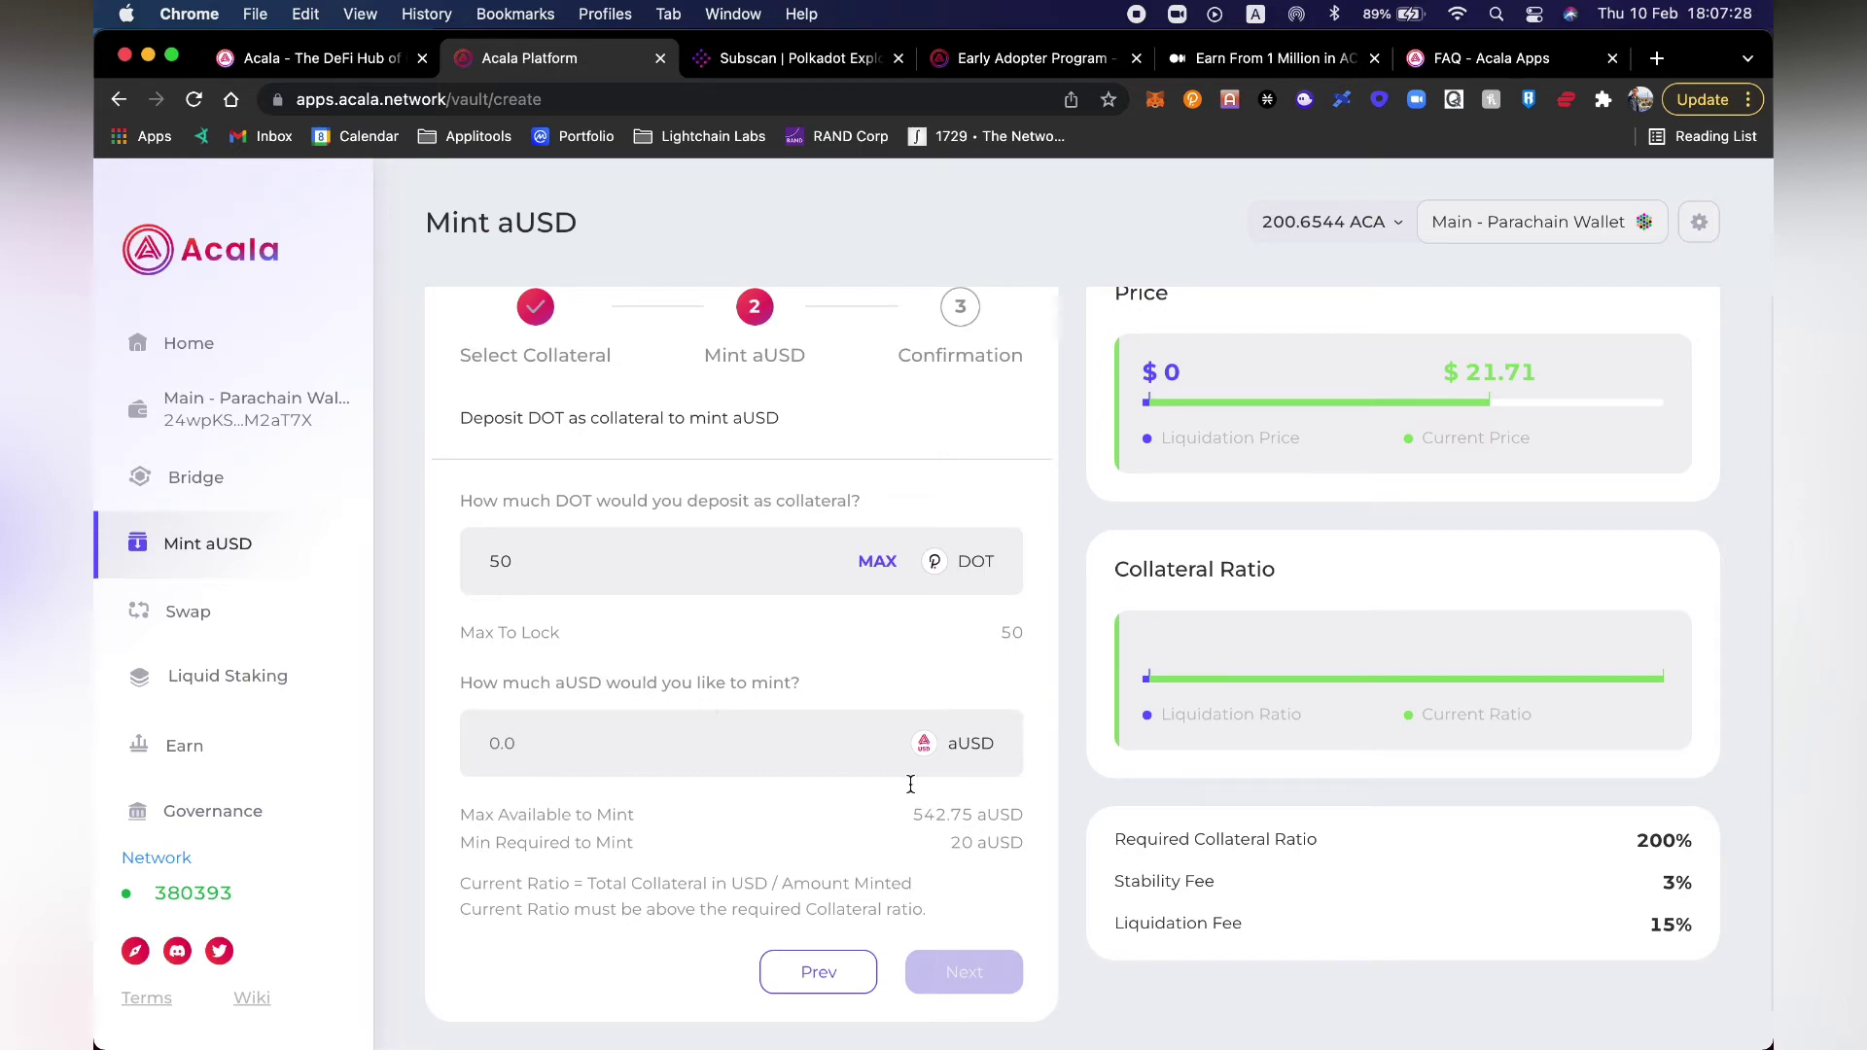
pyautogui.scroll(2, 1048, 796)
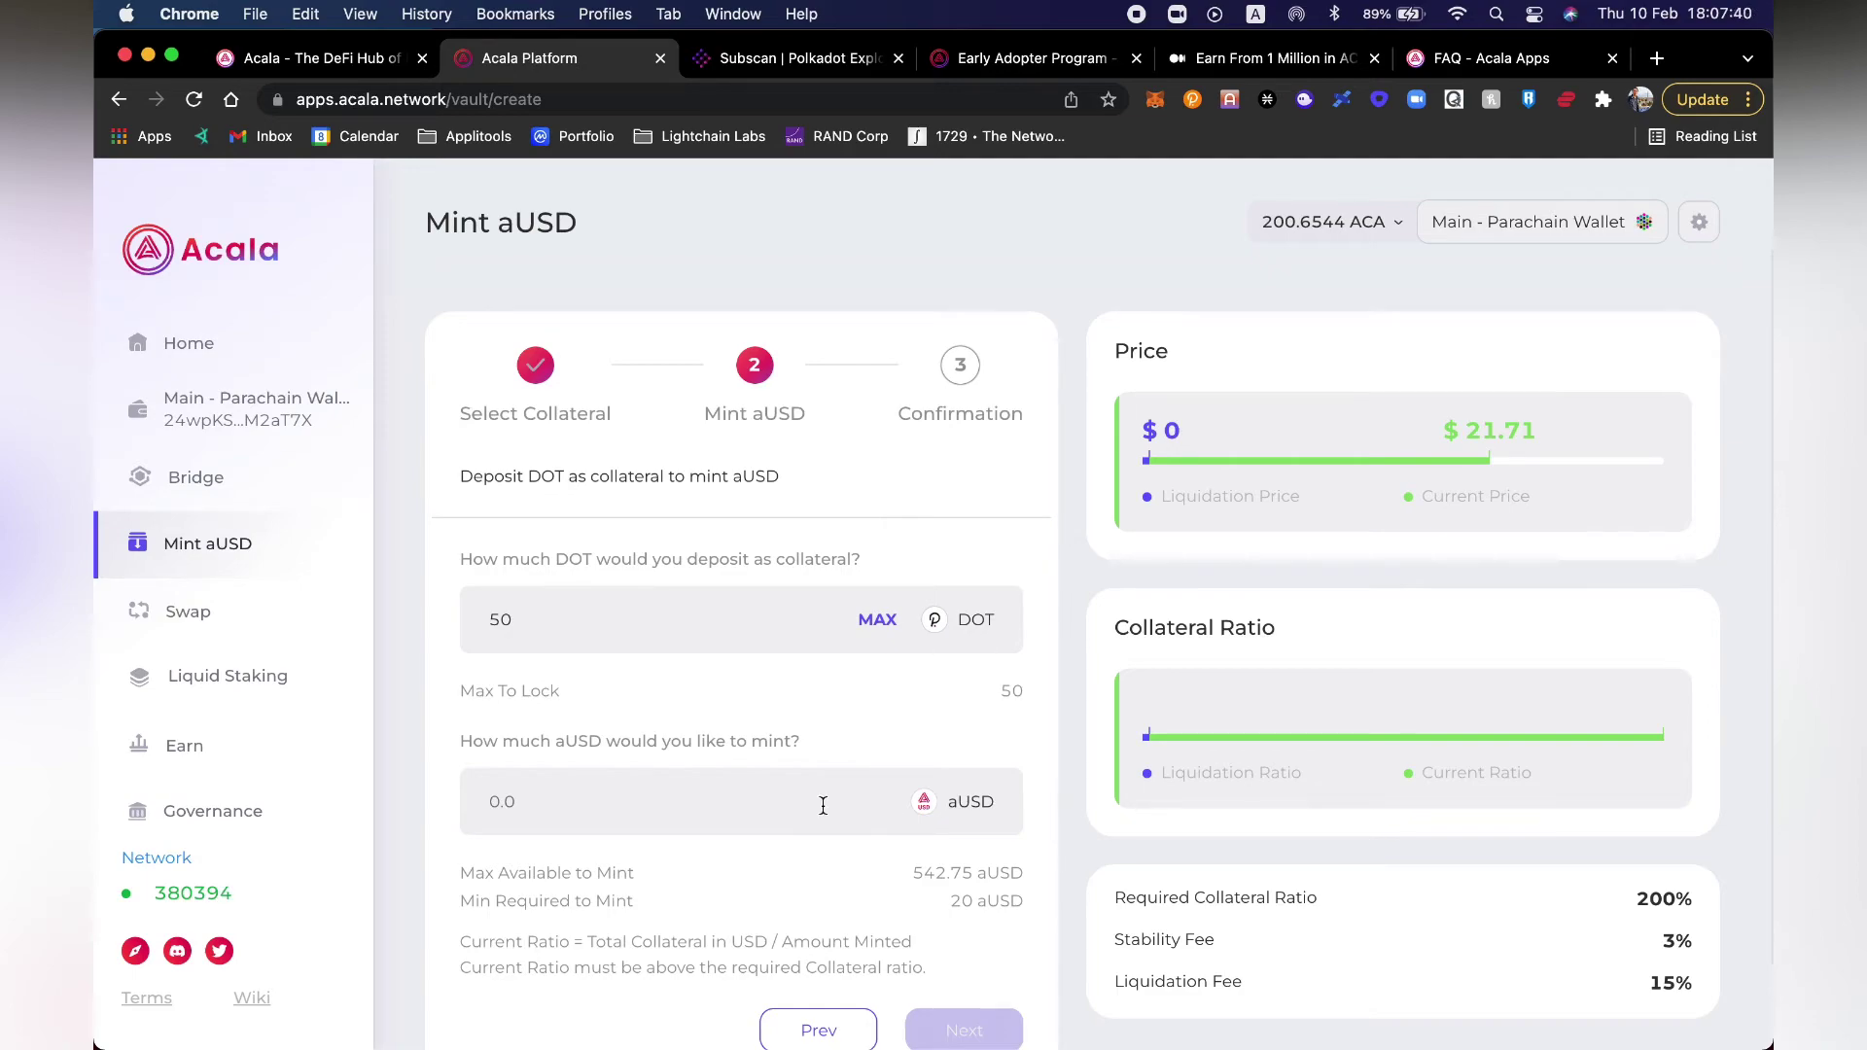
pyautogui.moveTo(463, 873); pyautogui.dragTo(661, 873)
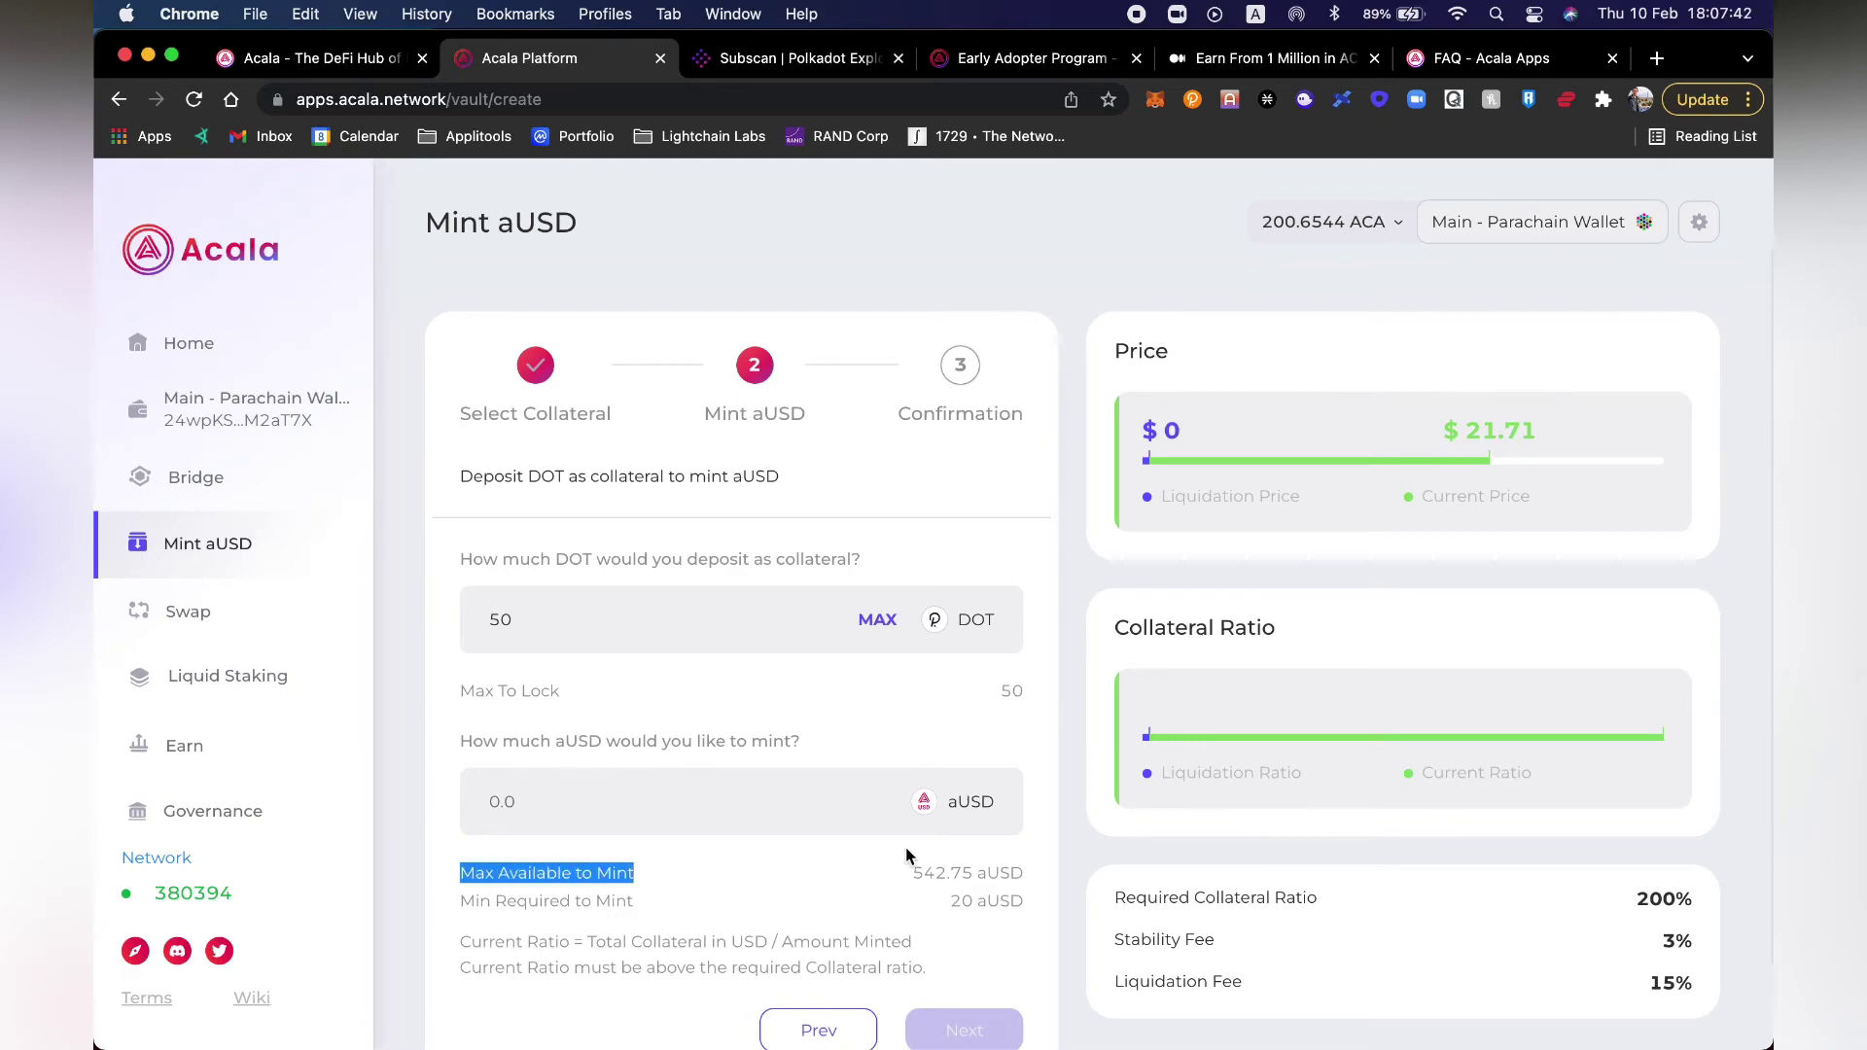
pyautogui.scroll(-1, 806, 885)
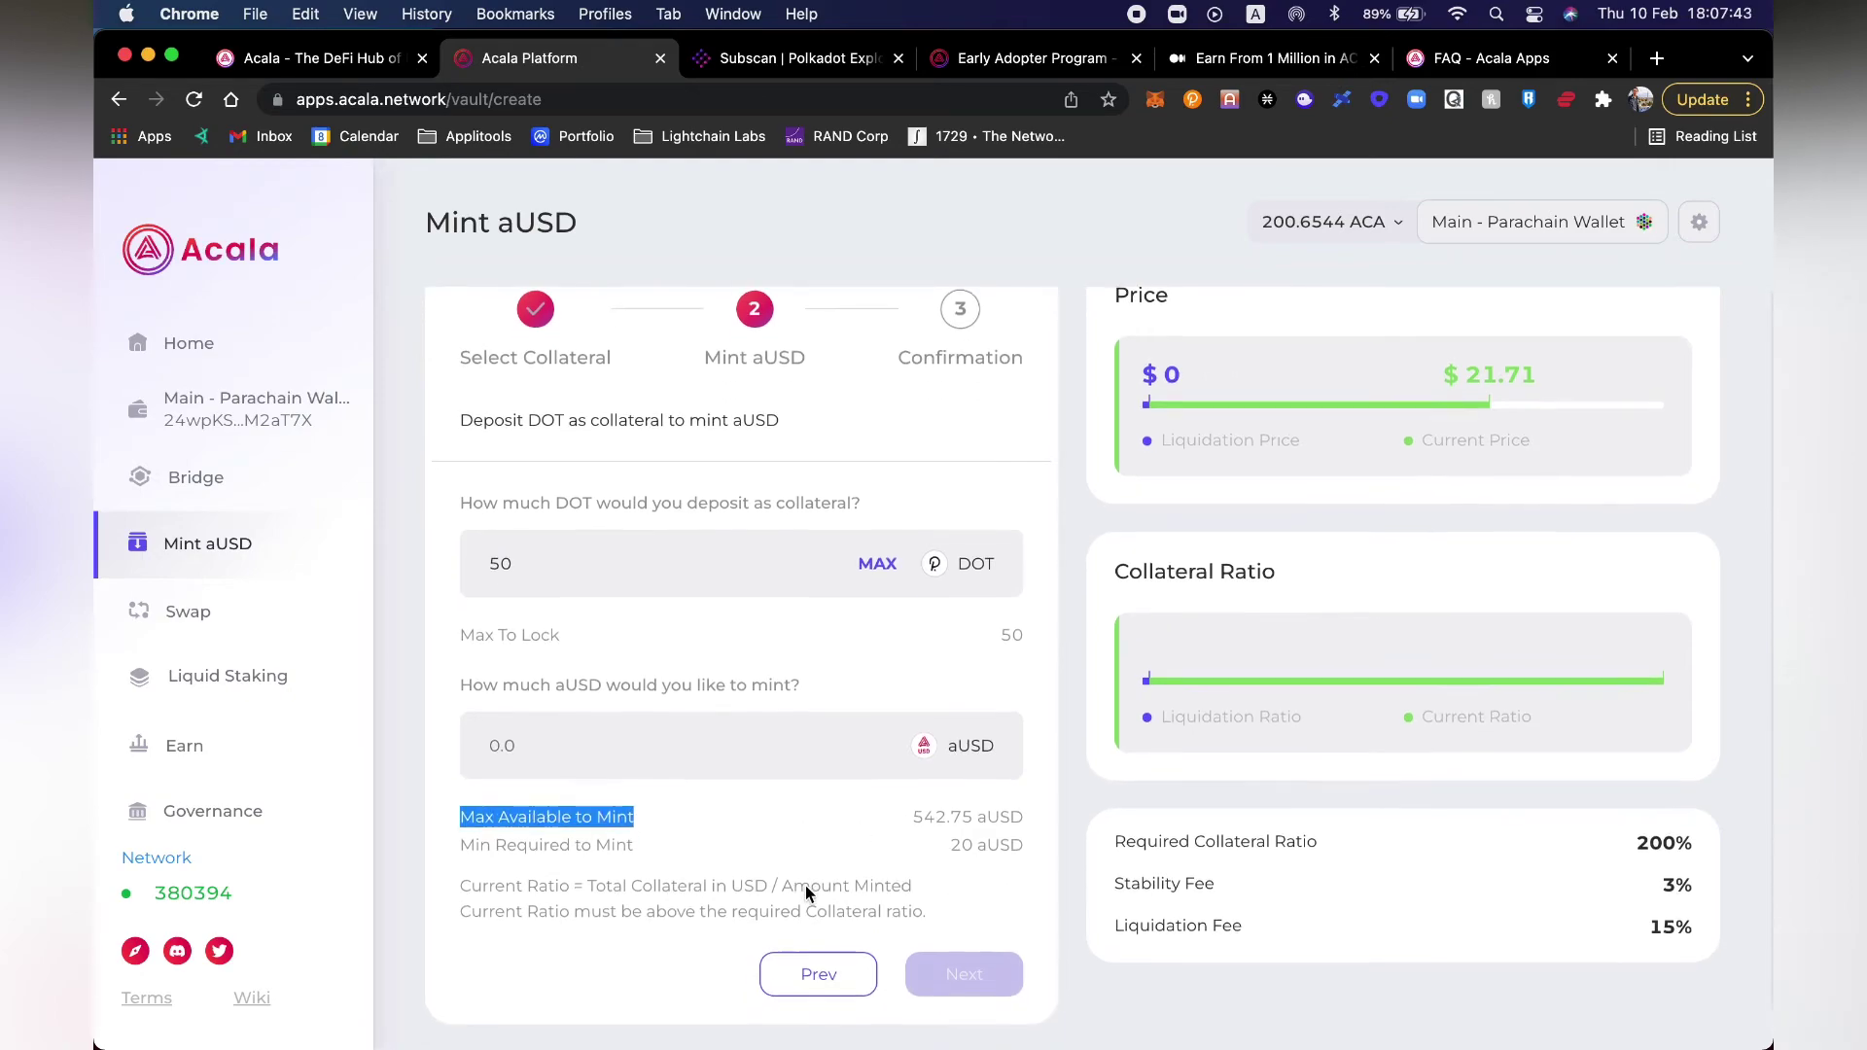
# Step: Enter 500 as the aUSD amount to mint
pyautogui.click(584, 734)
pyautogui.write('500')
pyautogui.click(661, 649)
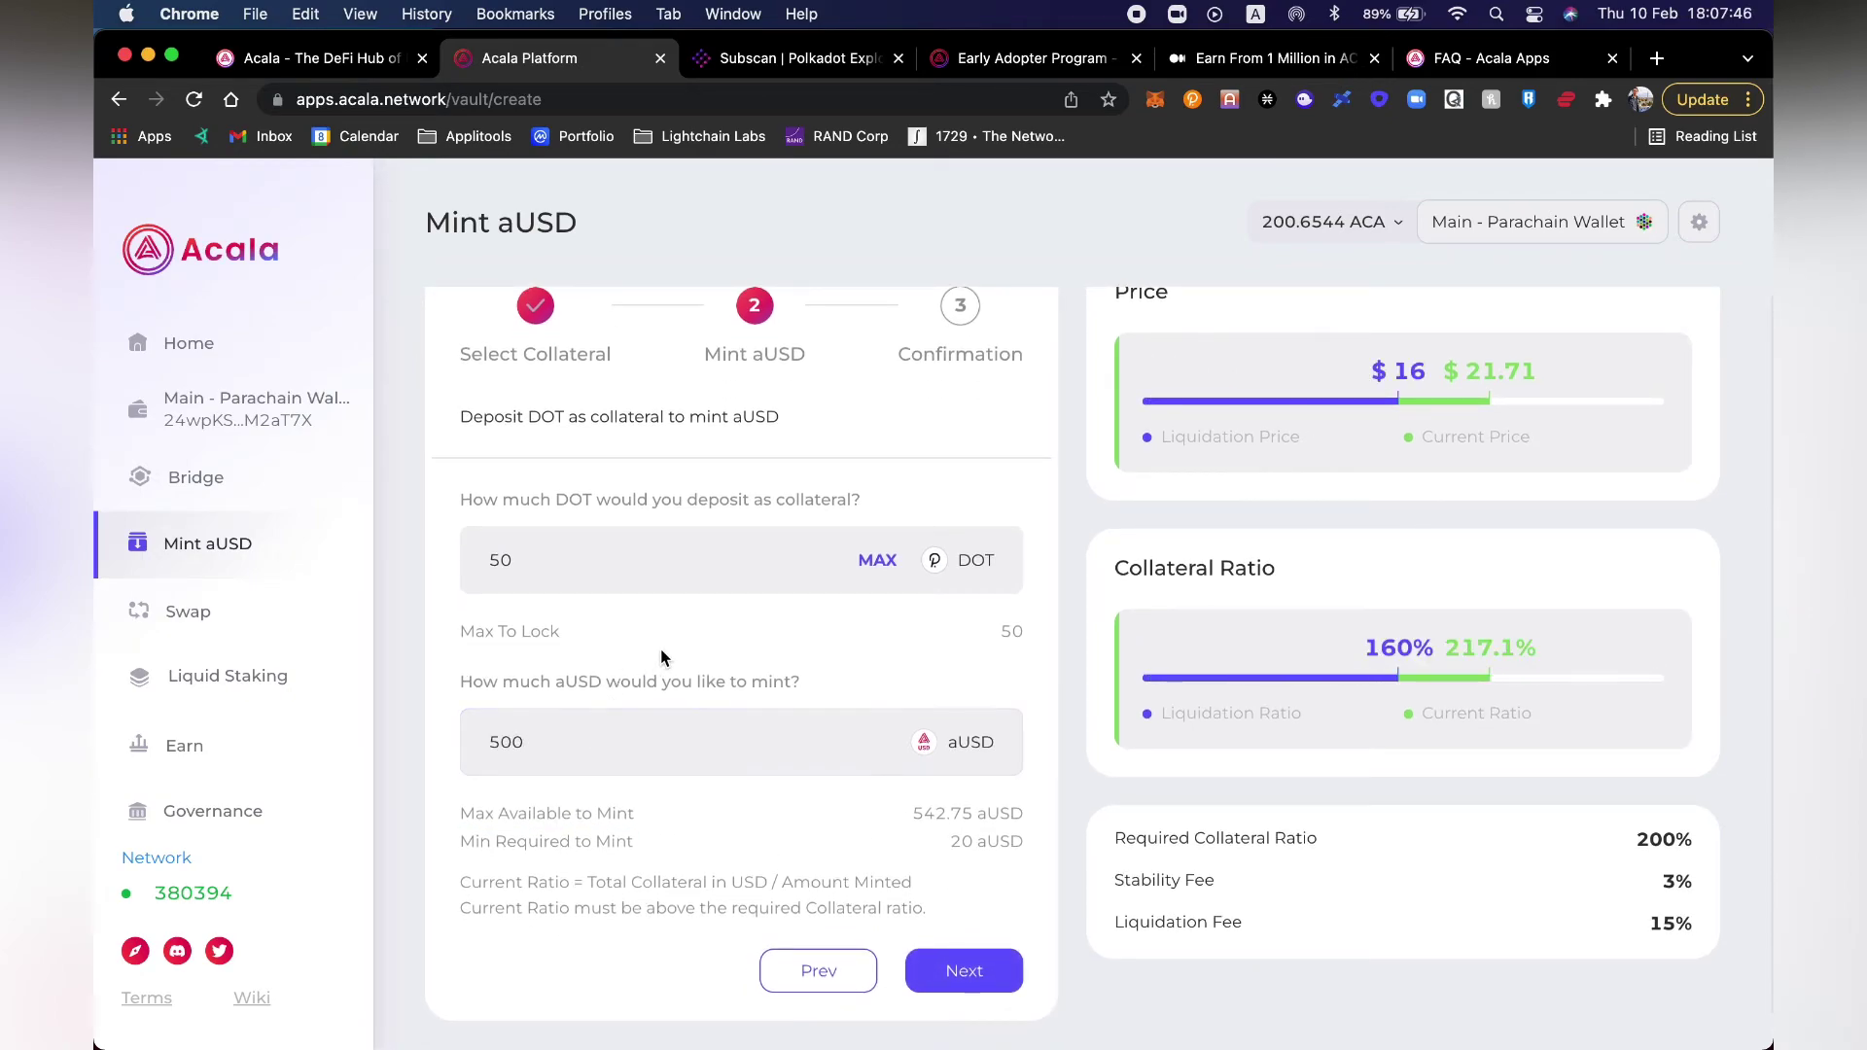
pyautogui.scroll(1, 652, 686)
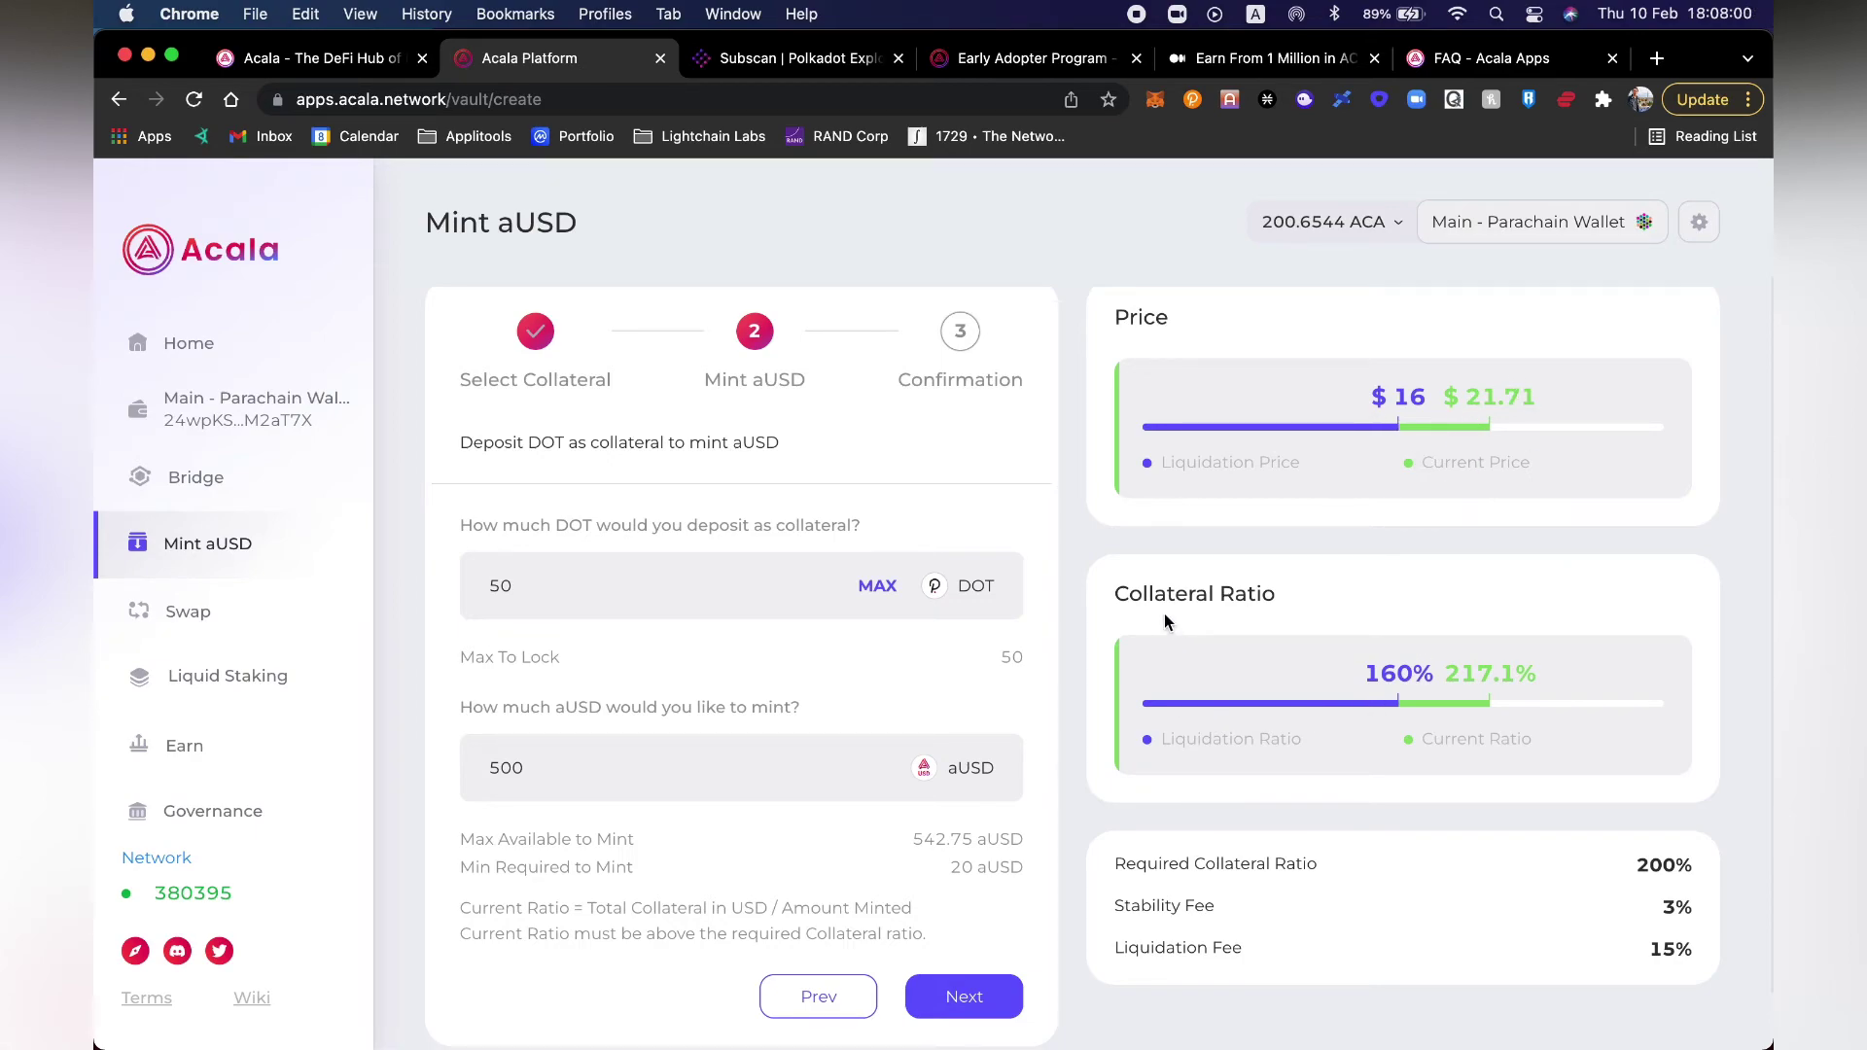
pyautogui.scroll(-1, 1408, 827)
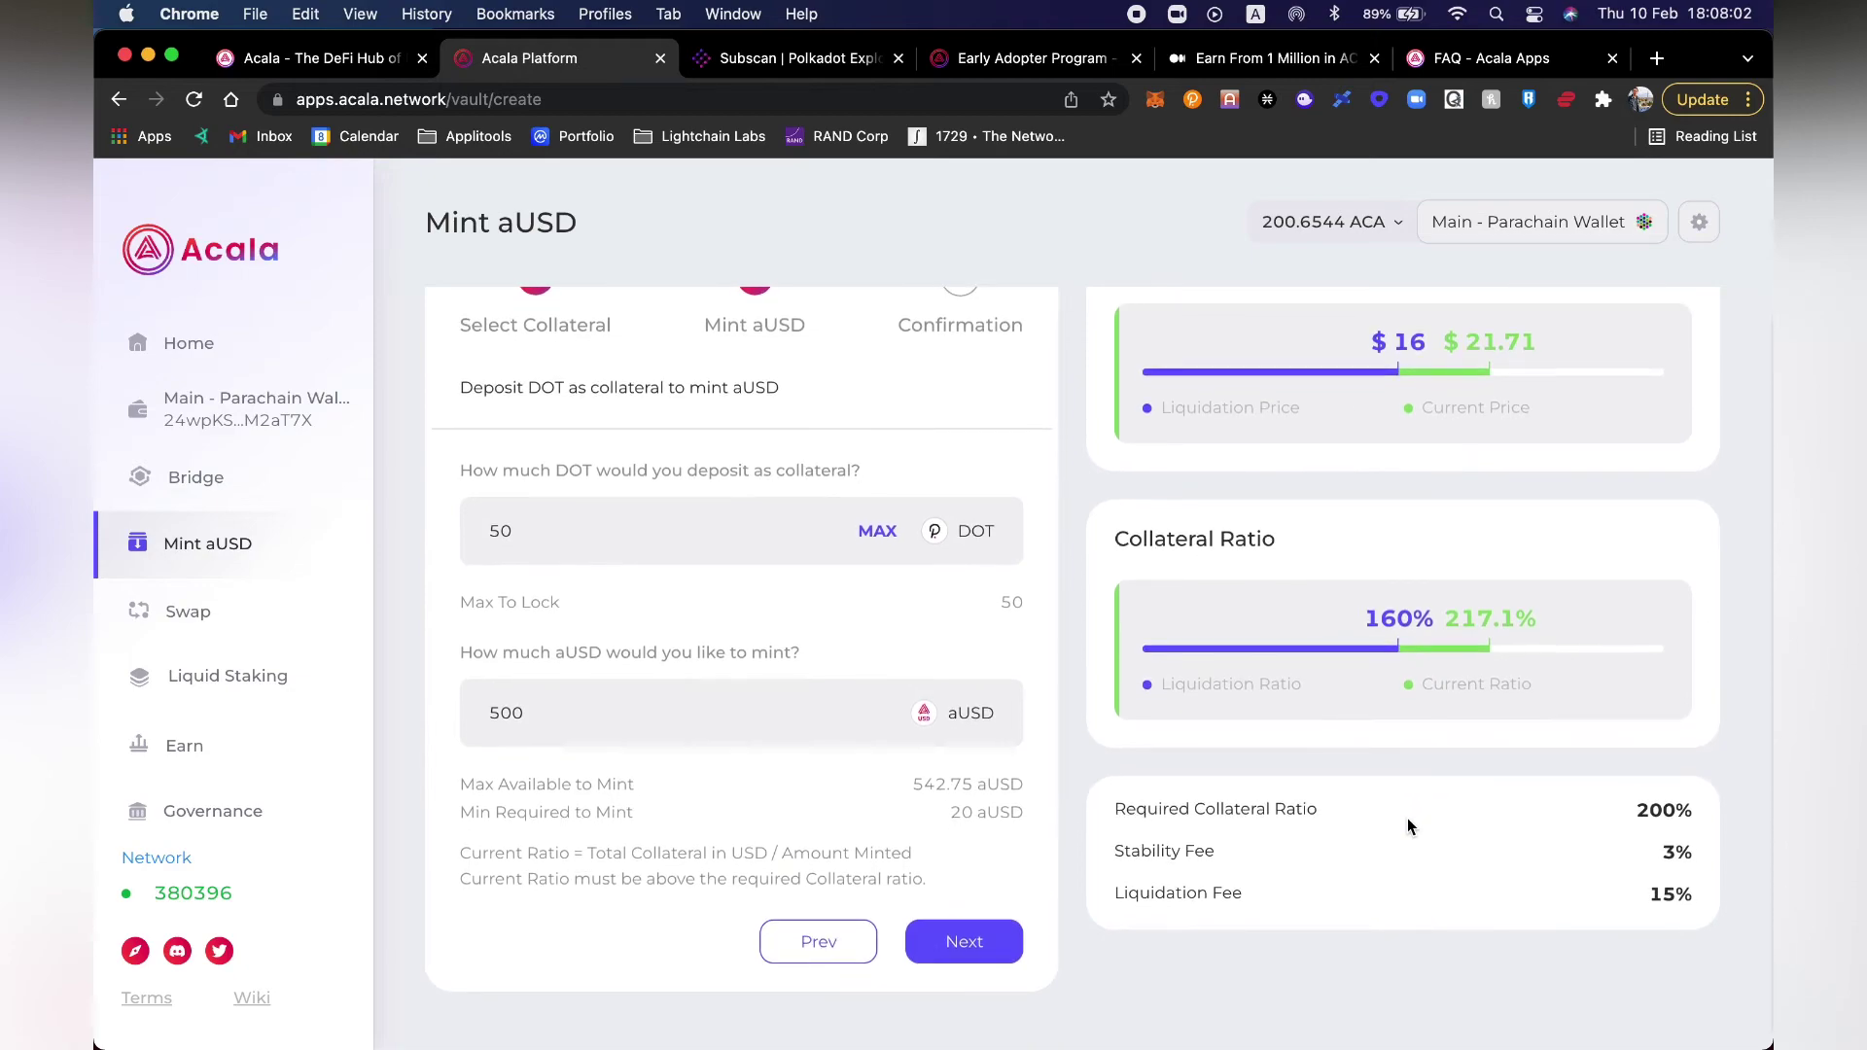
# Step: Try mint amounts of 250 and 300 aUSD, then settle on 500 for a 217.1% ratio
pyautogui.click(611, 715)
pyautogui.press('super+a')
pyautogui.write('25')
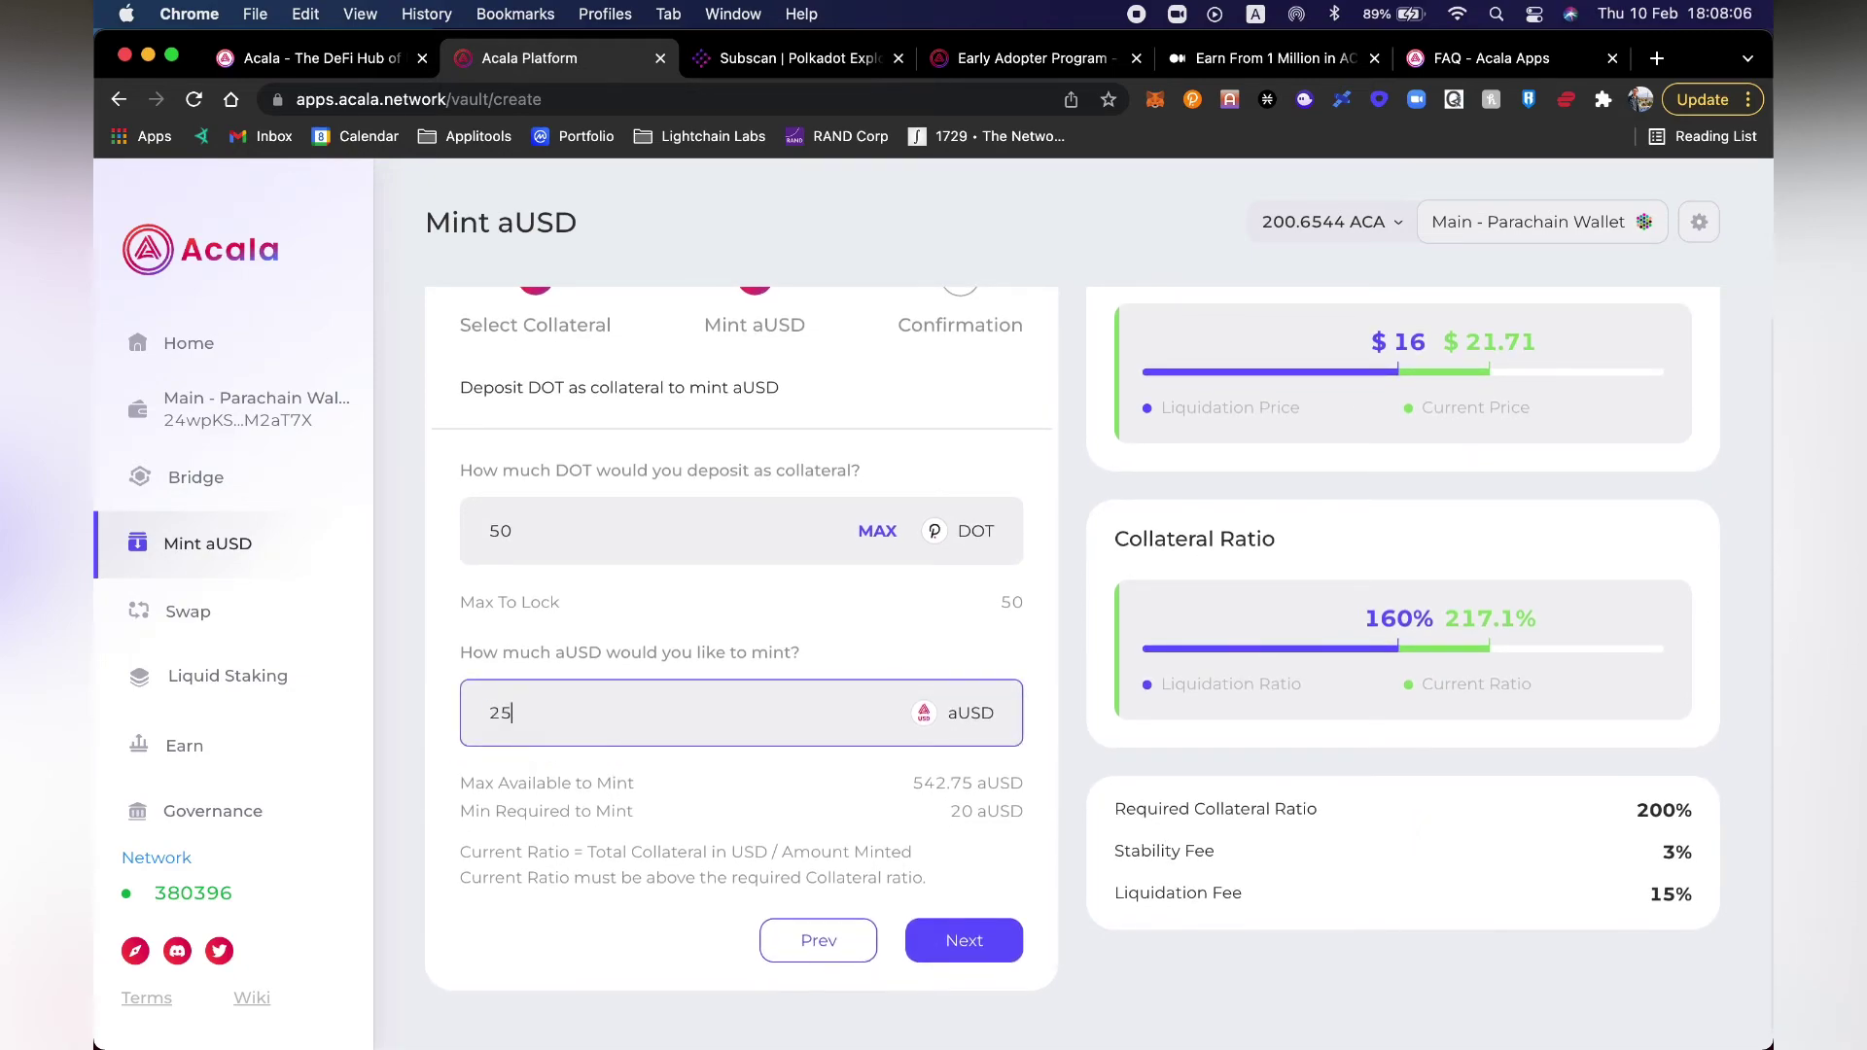
pyautogui.write('0')
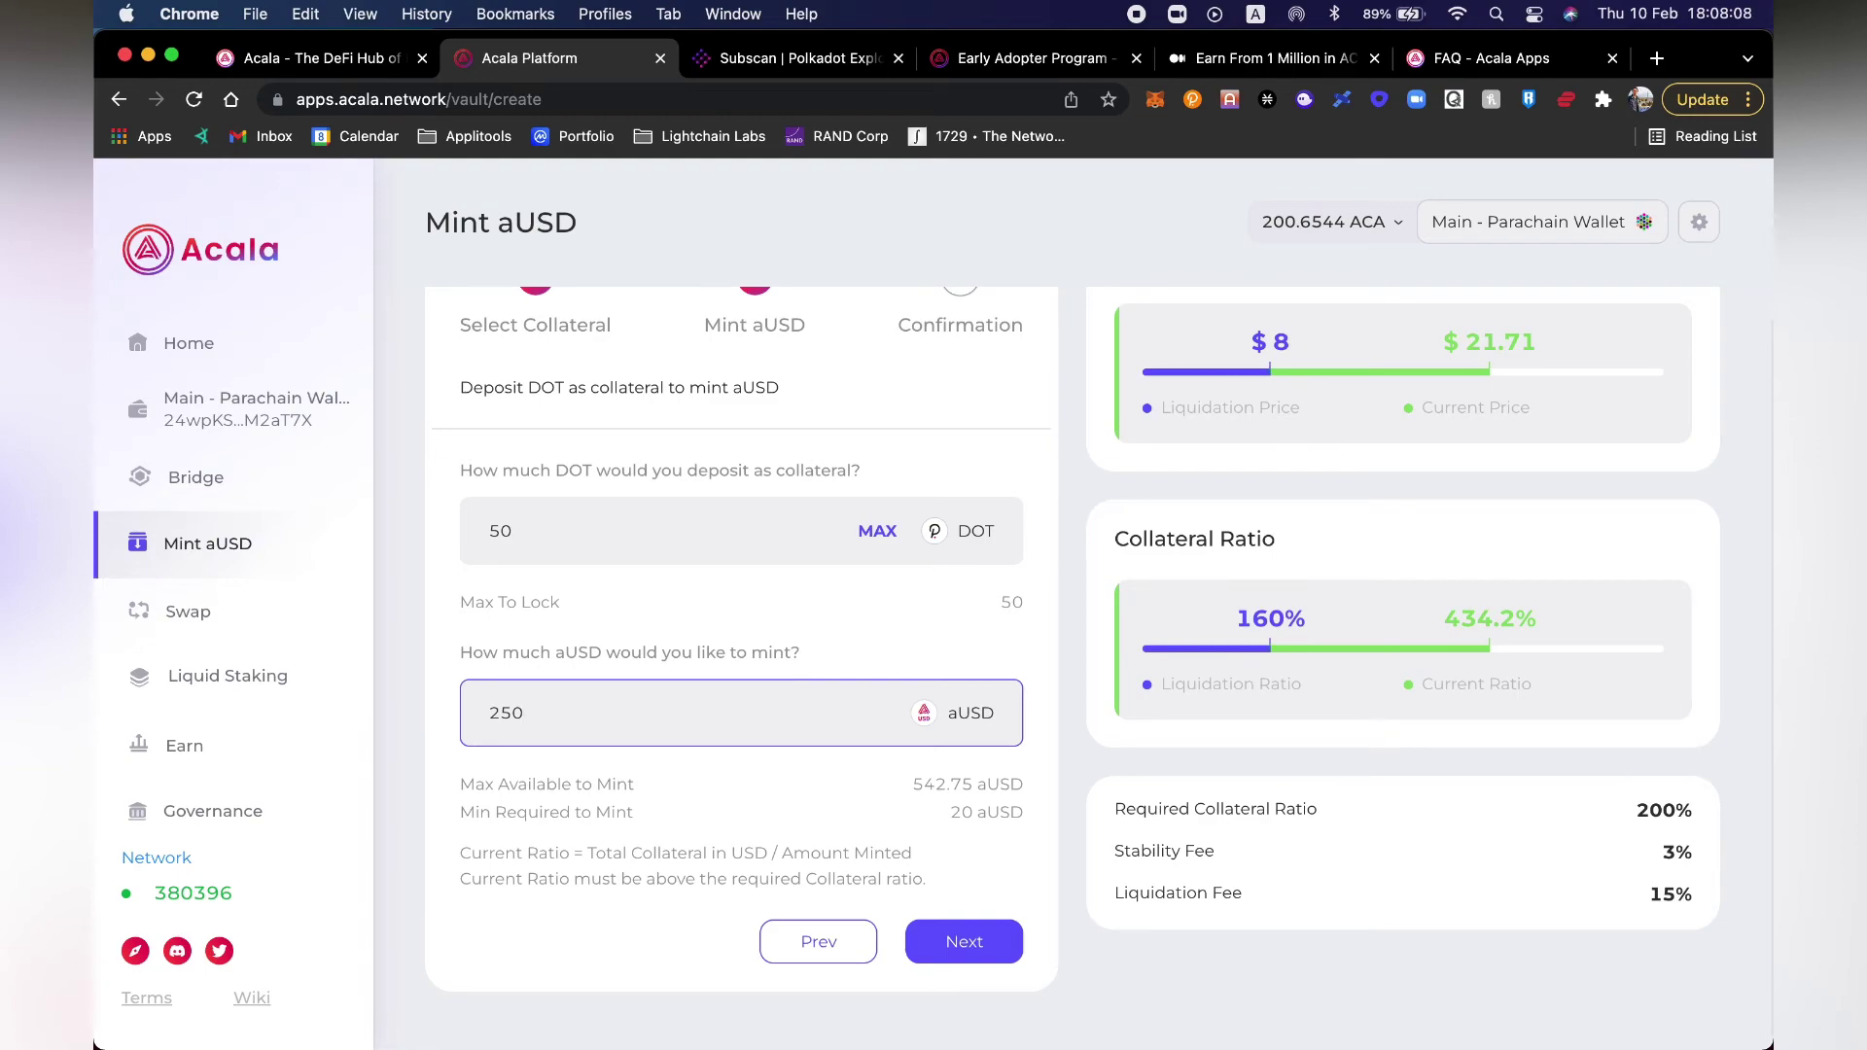
pyautogui.press('BackSpace')
pyautogui.press('BackSpace')
pyautogui.press('BackSpace')
pyautogui.write('300')
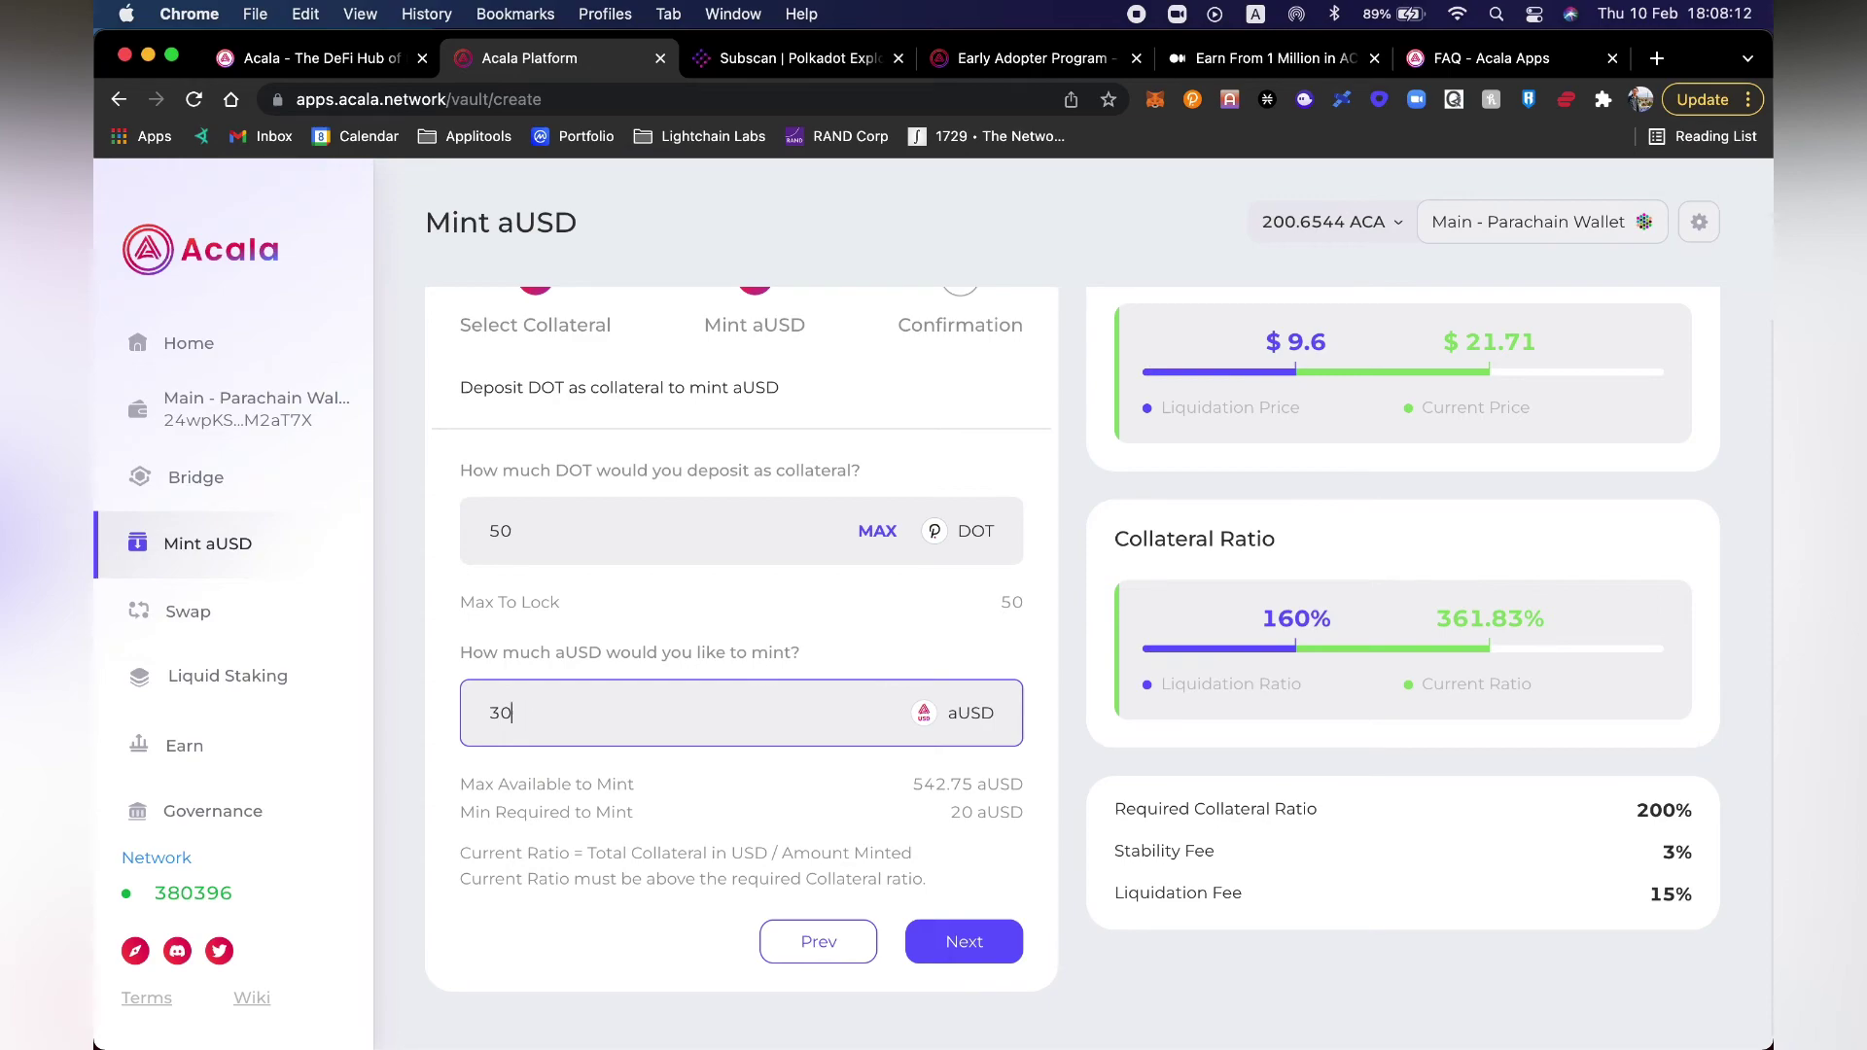
pyautogui.press('BackSpace')
pyautogui.press('BackSpace')
pyautogui.write('500')
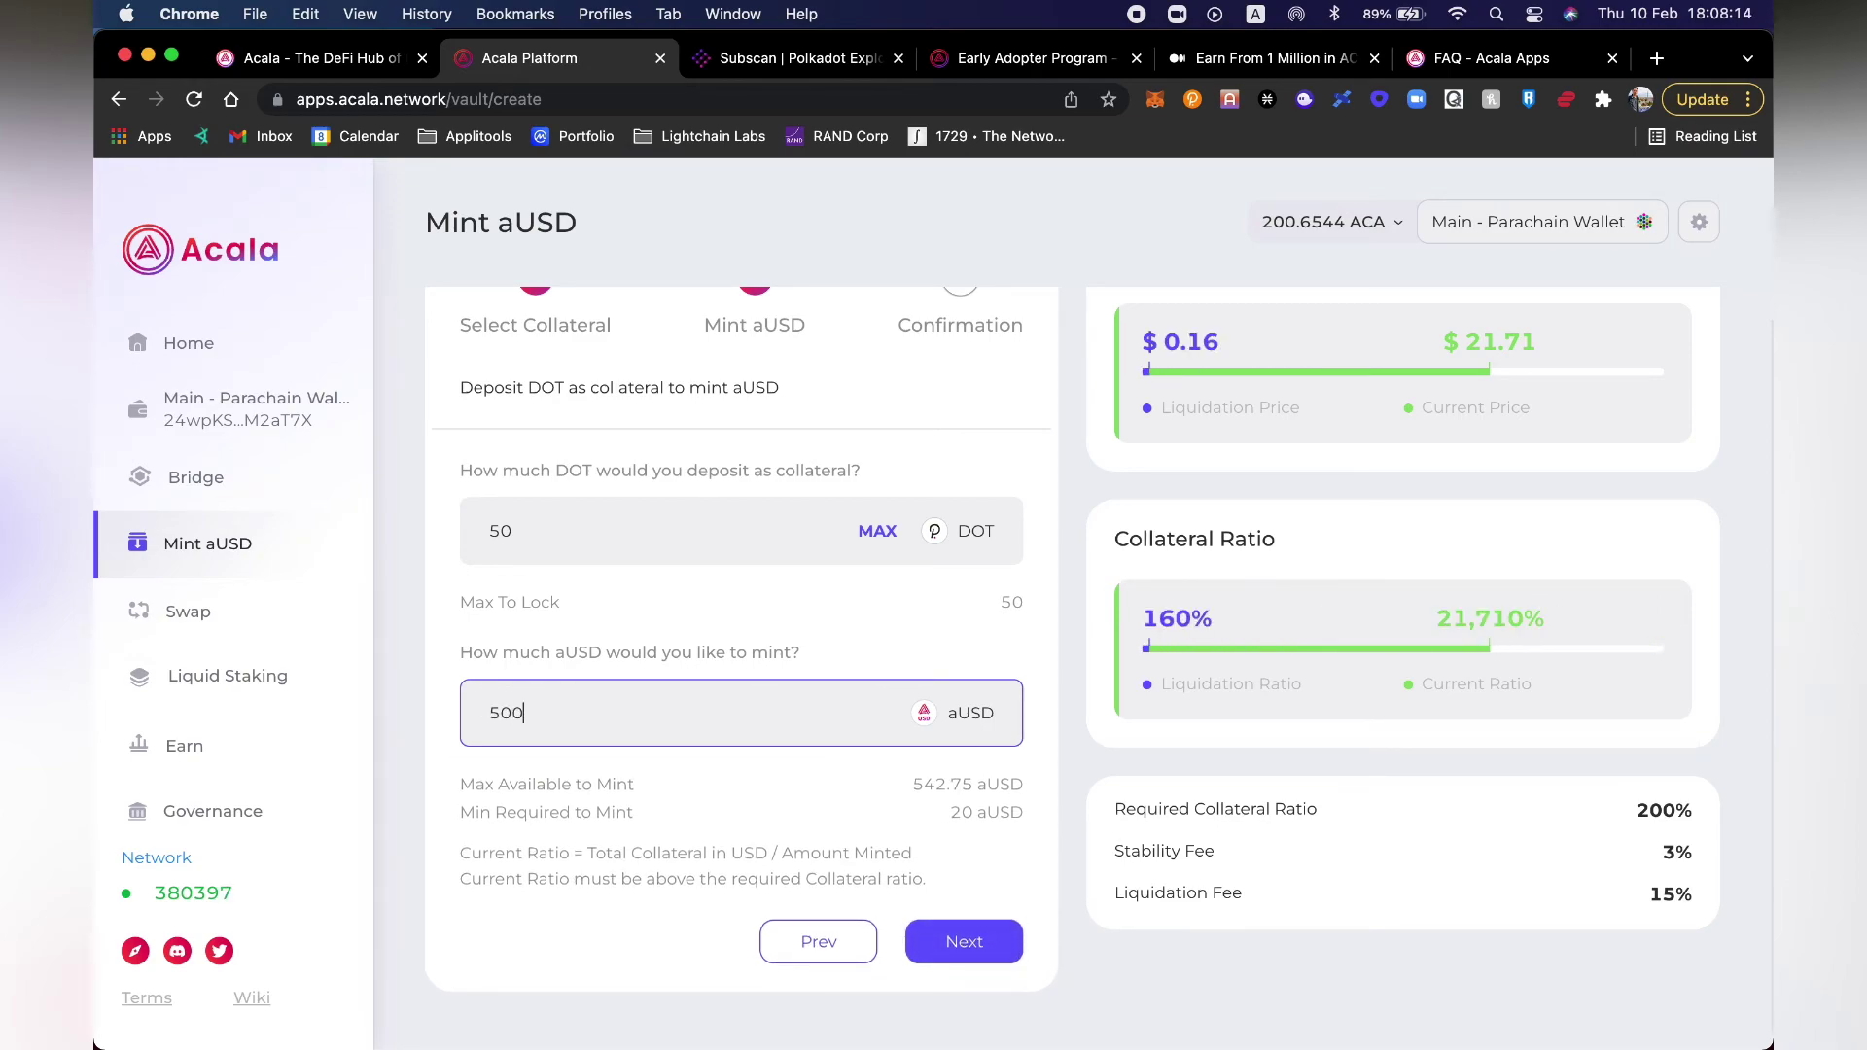
pyautogui.click(1104, 954)
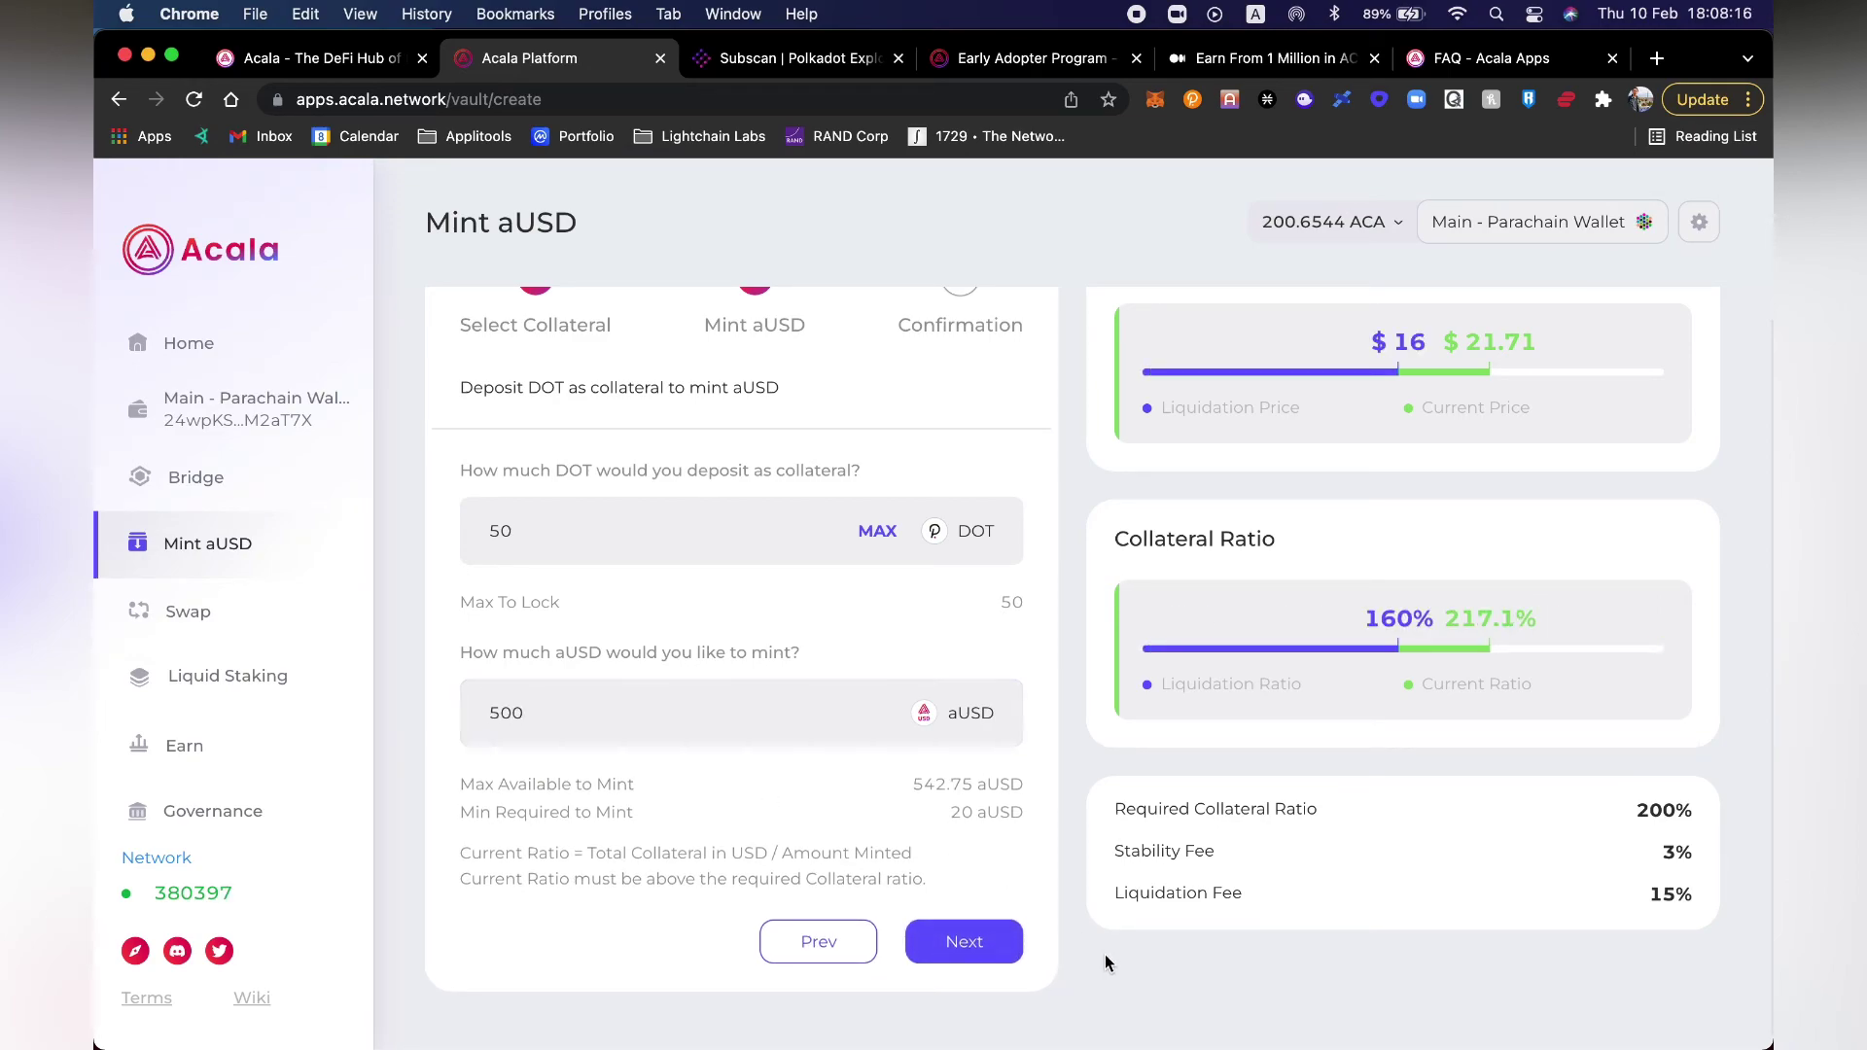
# Step: Review and confirm the 50 DOT / 500 aUSD vault, then sign the transaction in polkadot{.js}
pyautogui.click(972, 939)
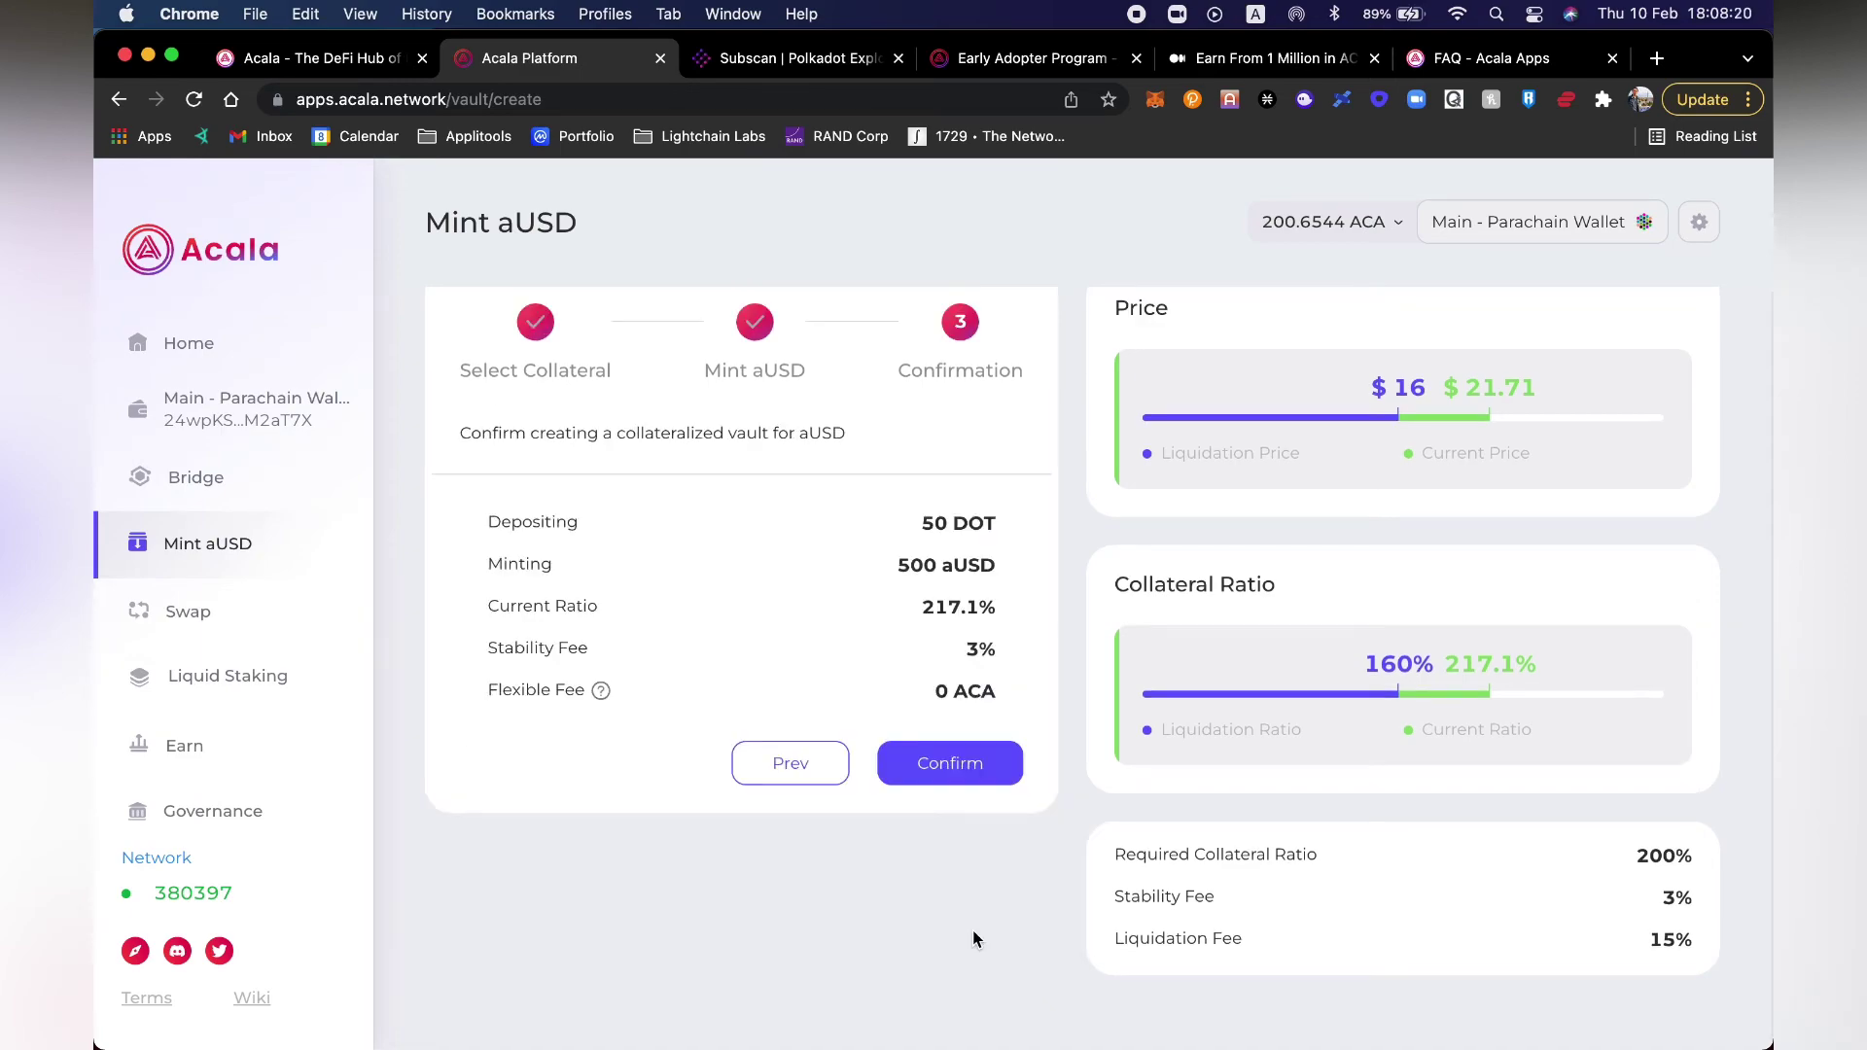
pyautogui.scroll(2, 848, 599)
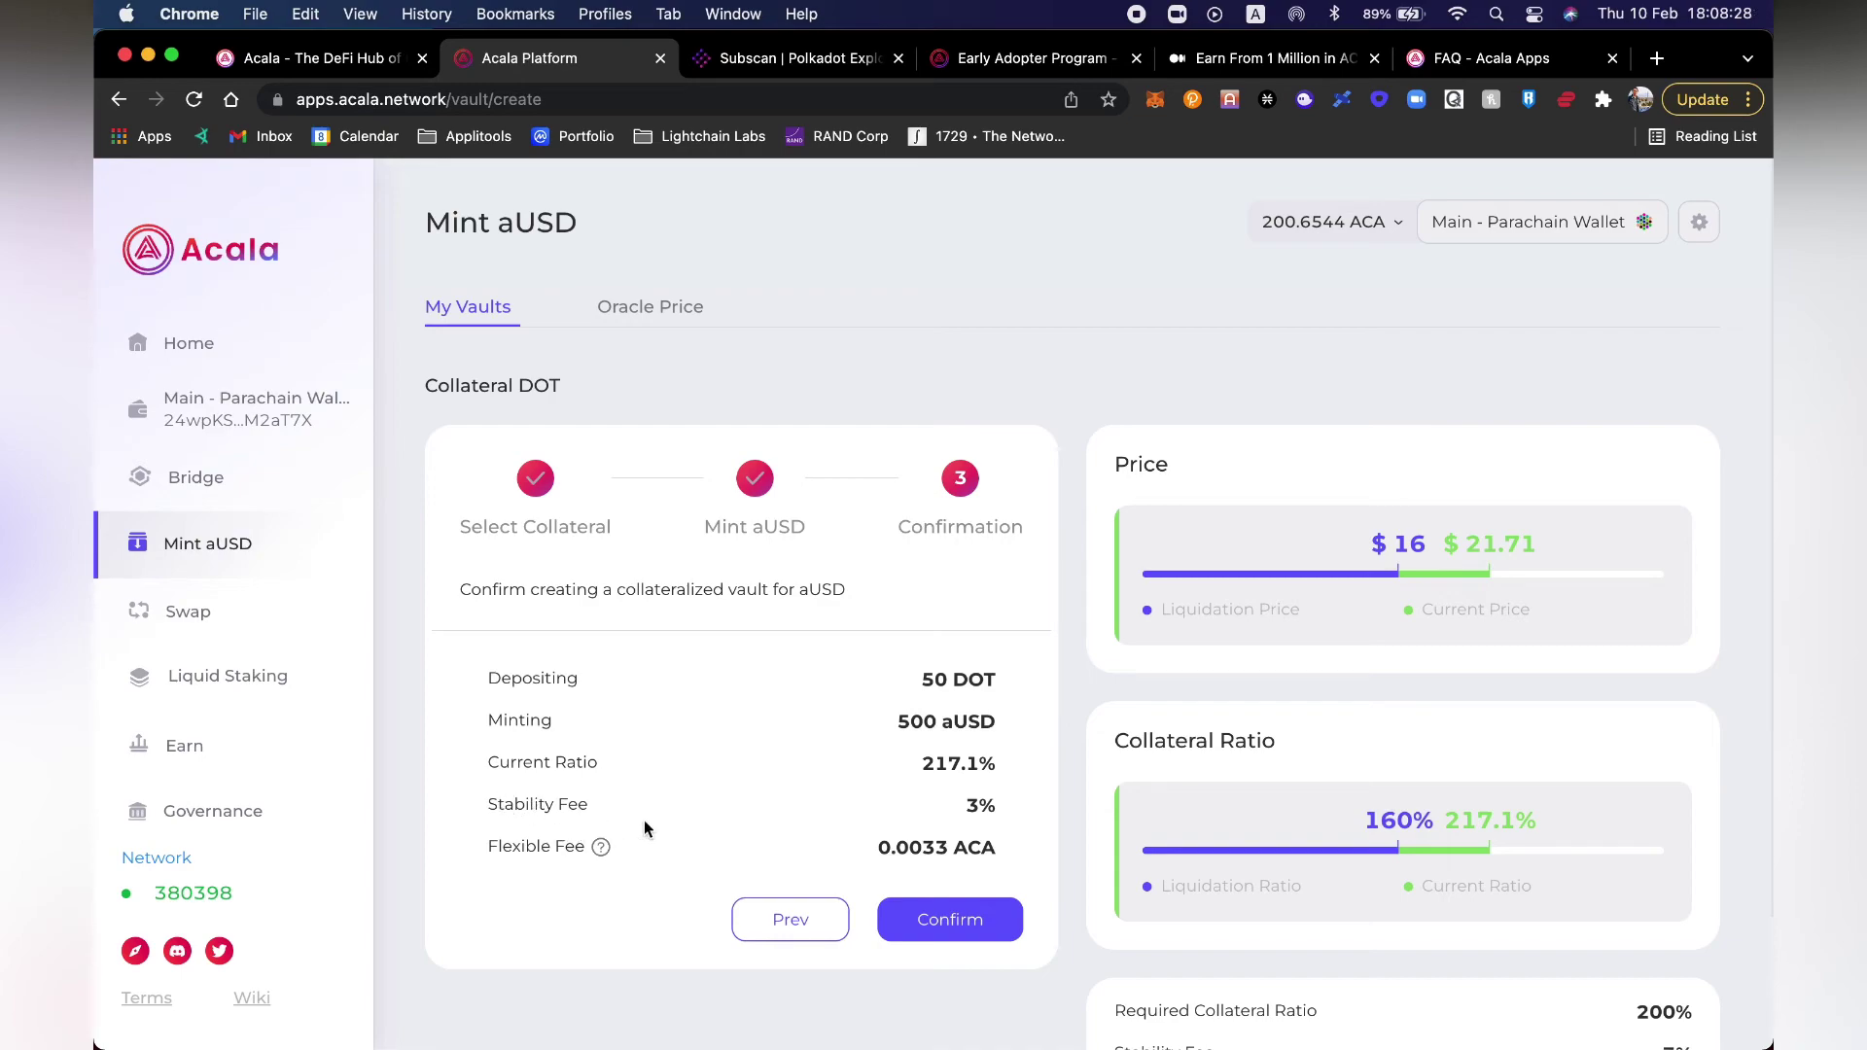
pyautogui.click(968, 919)
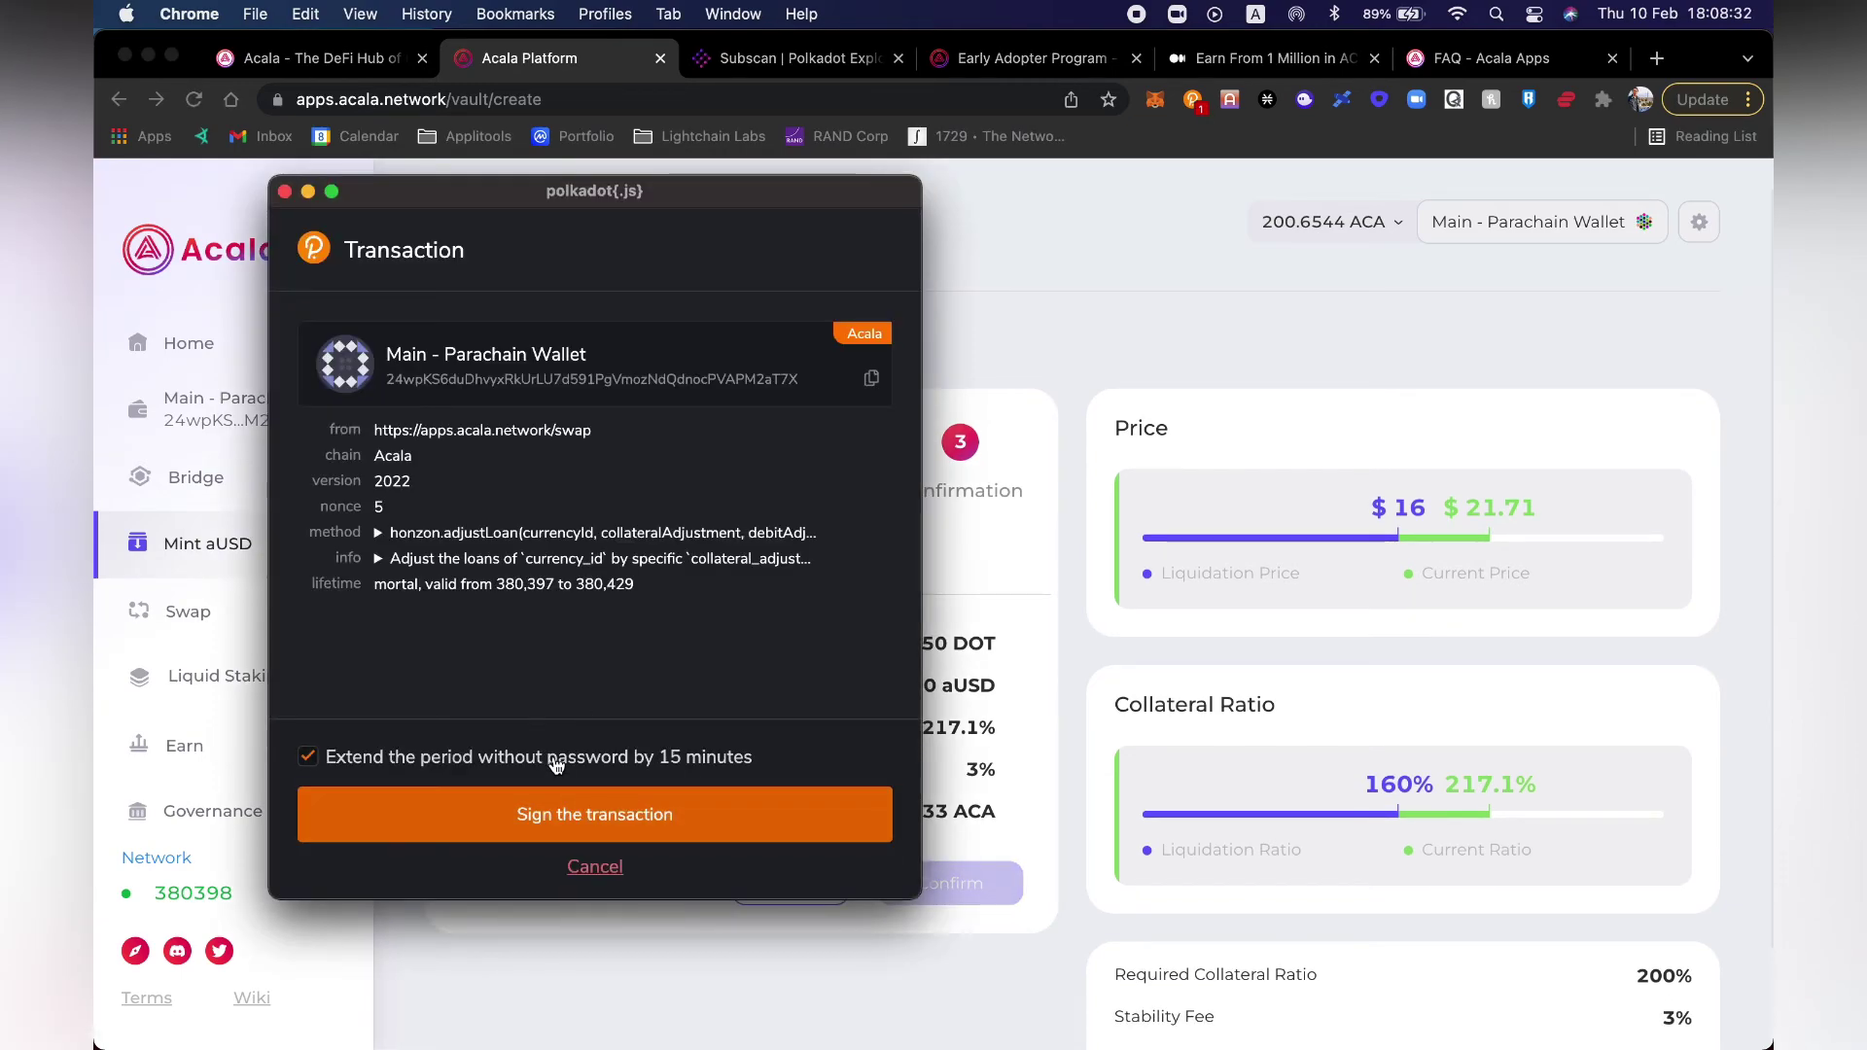
pyautogui.click(549, 832)
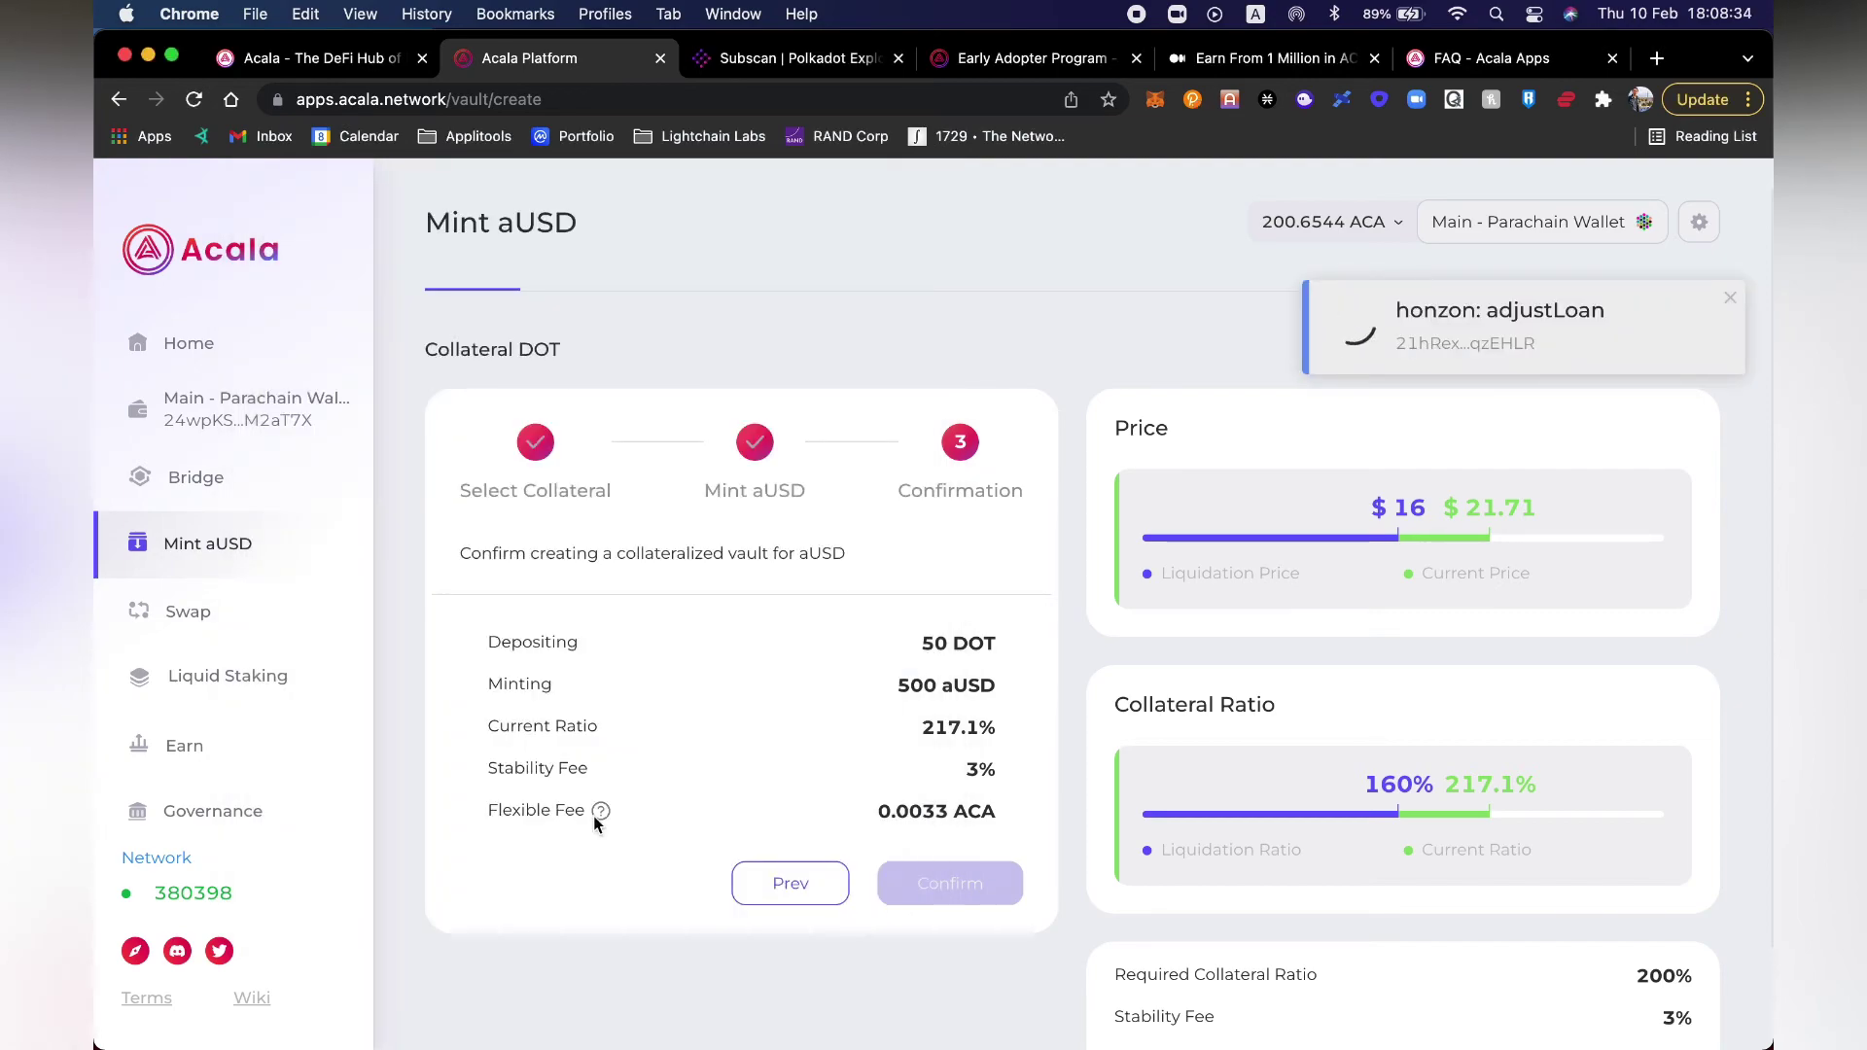
pyautogui.moveTo(595, 819)
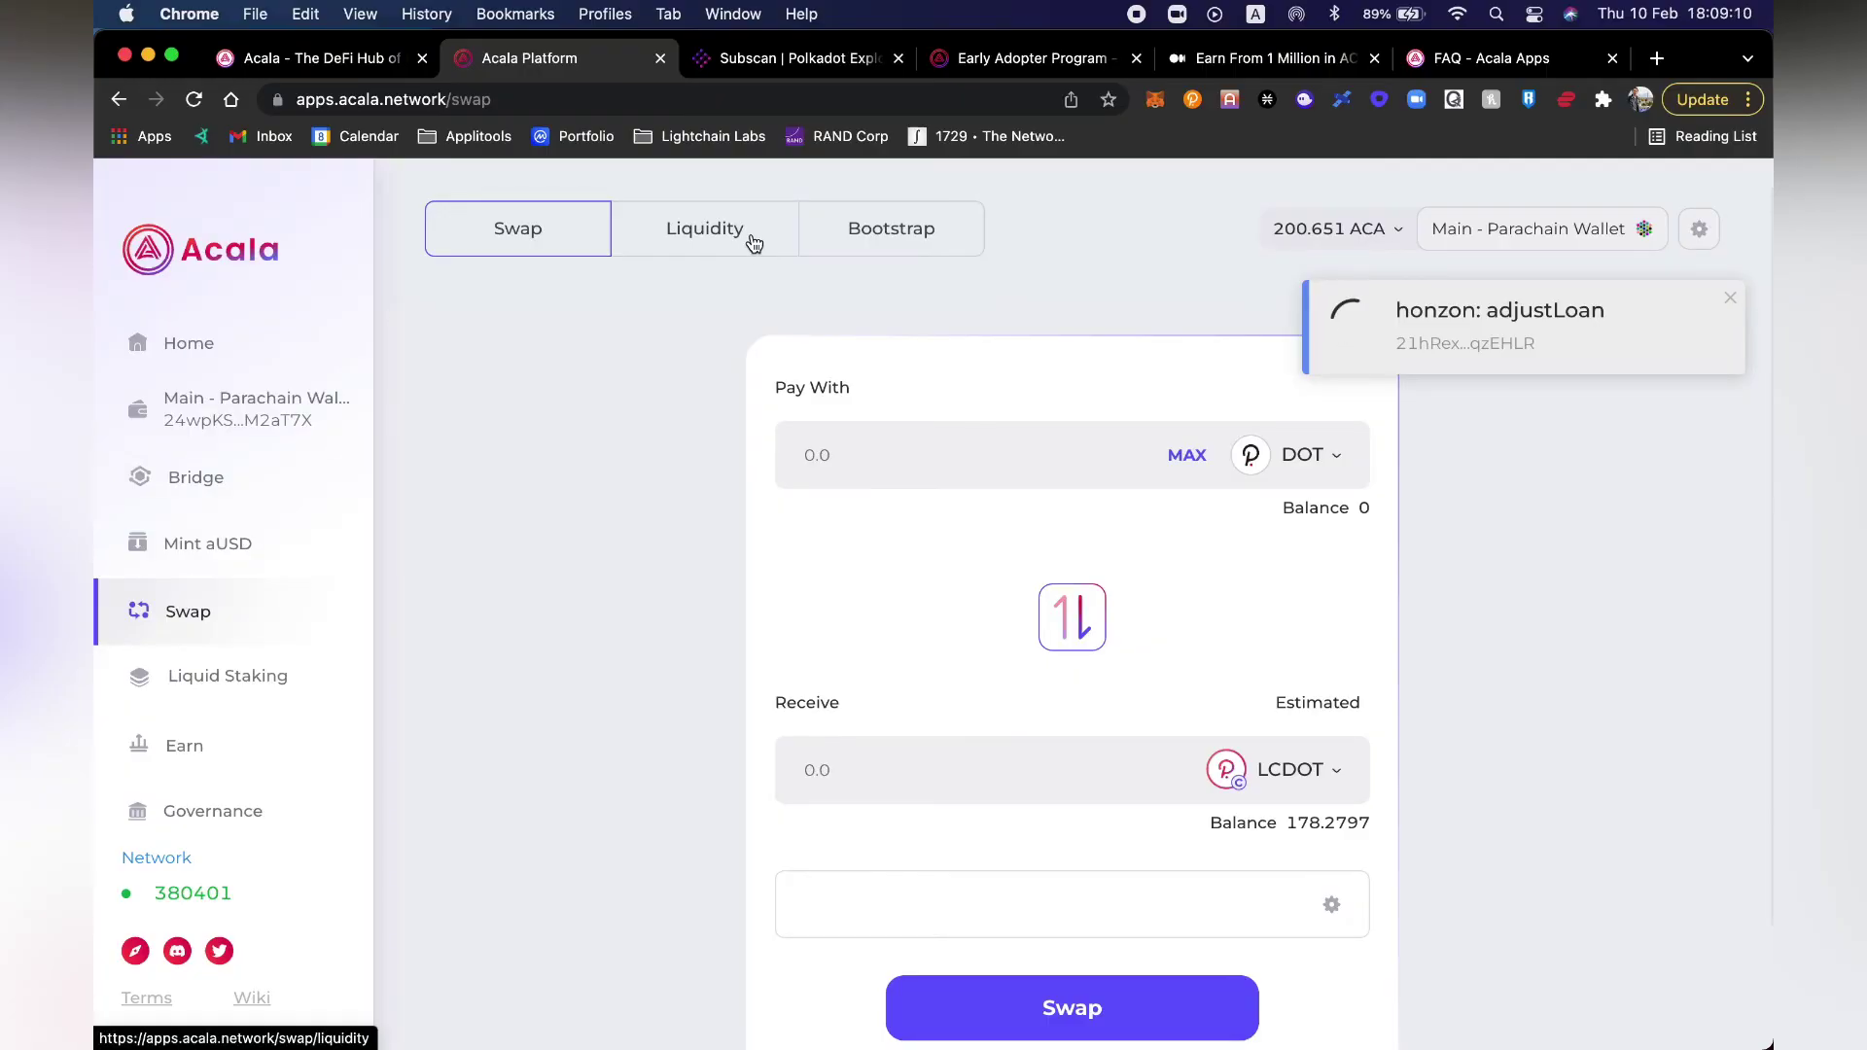
# Step: Open the aUSD-LCDOT pool under Swap > Bootstrap and choose Both for providing liquidity
pyautogui.click(833, 242)
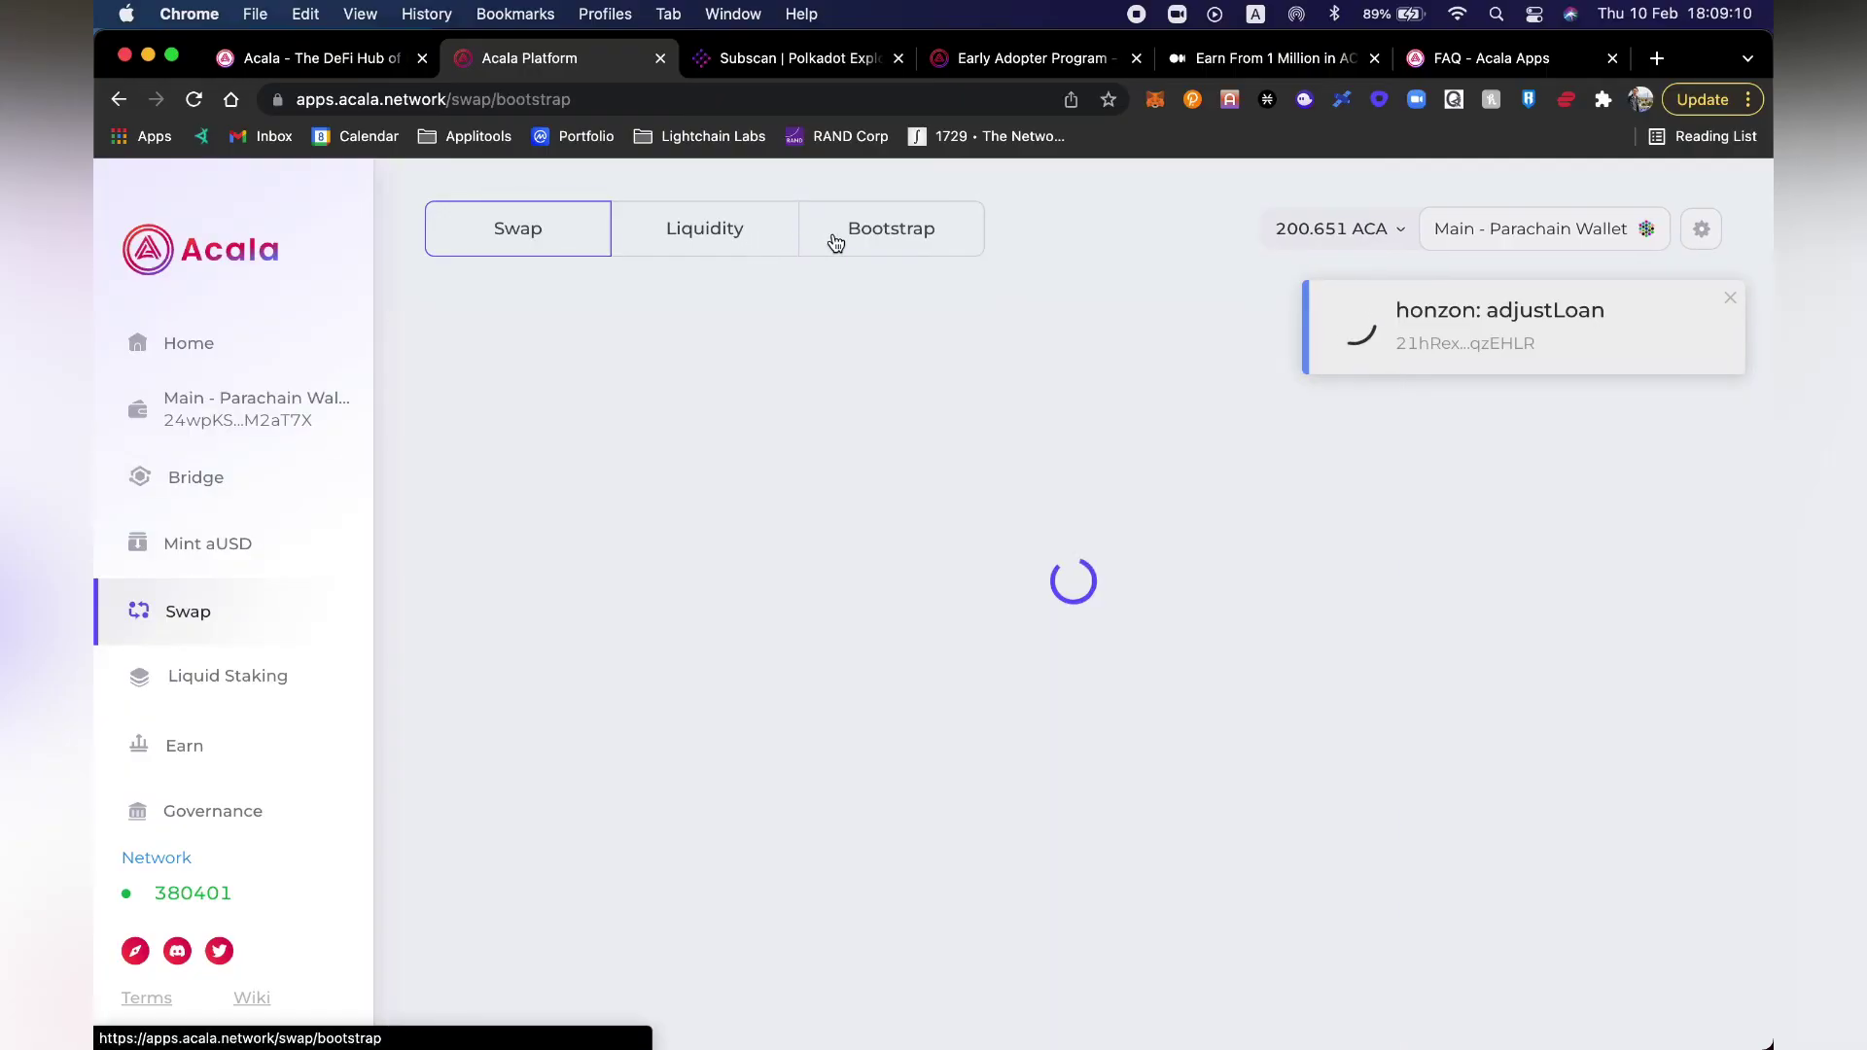
pyautogui.click(650, 880)
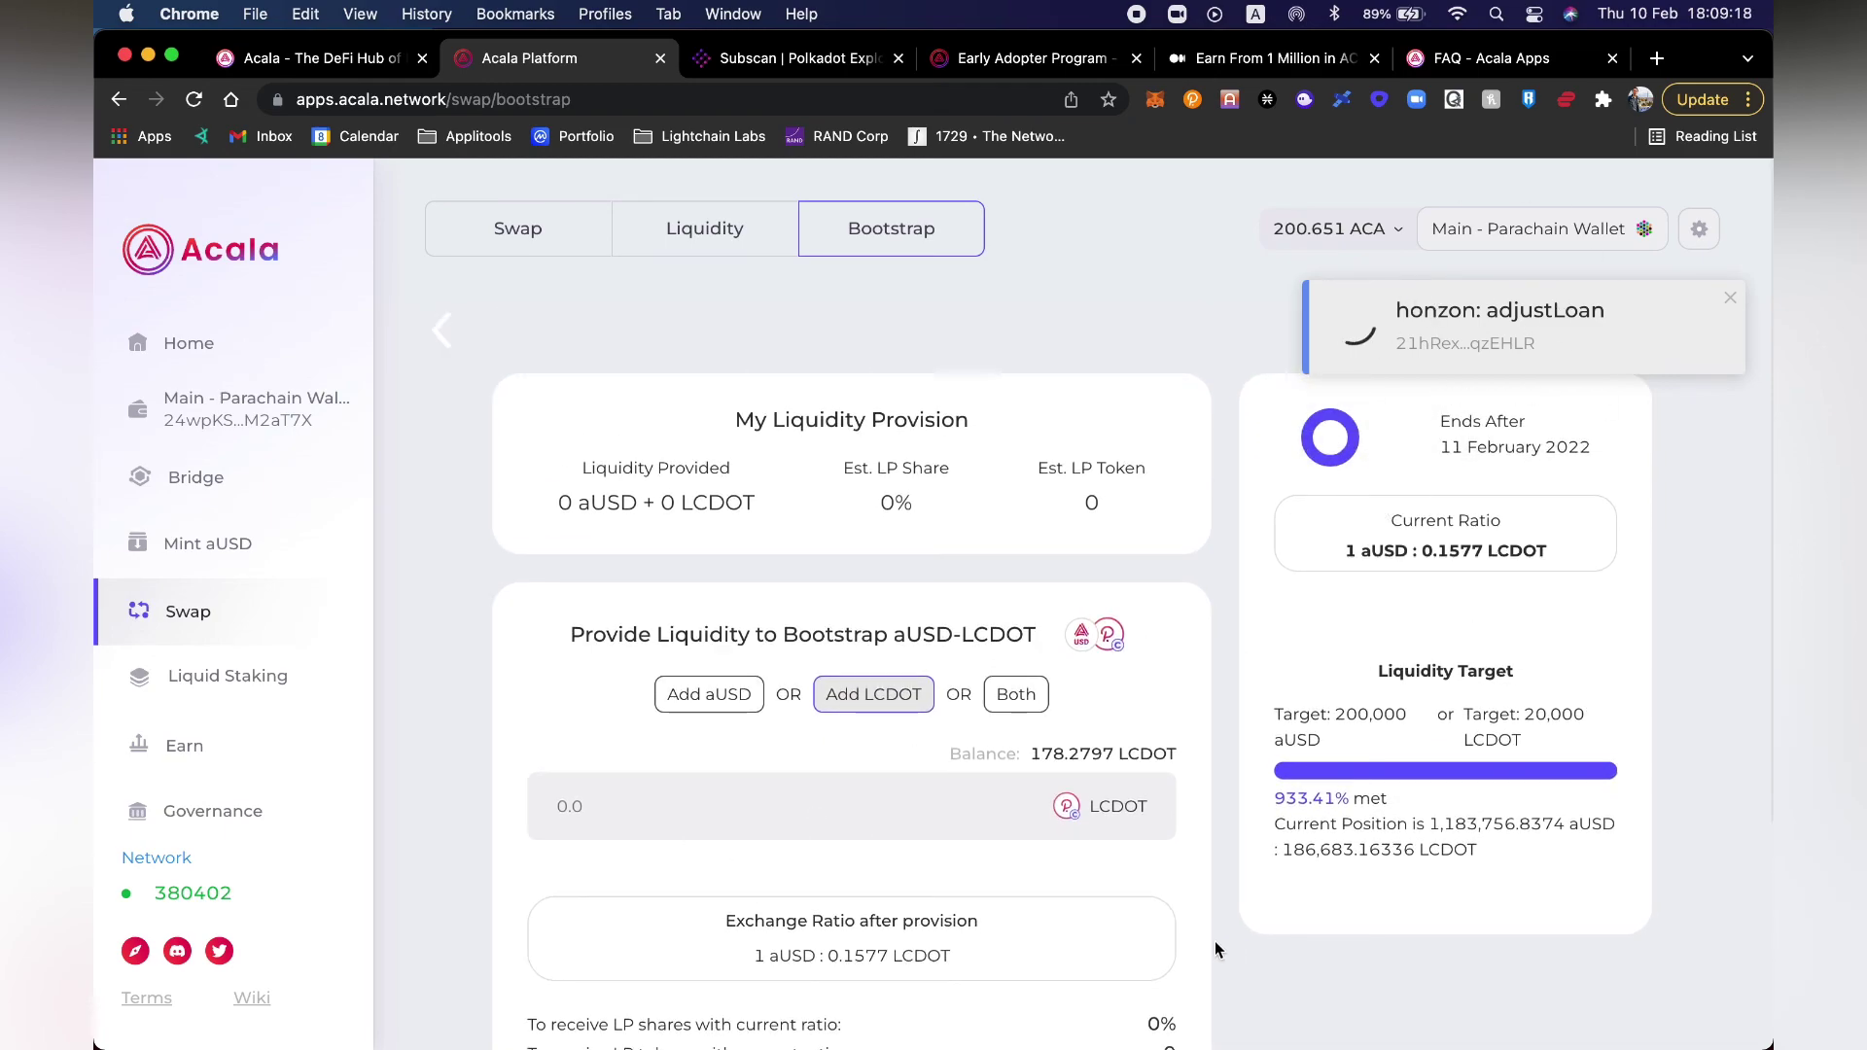
pyautogui.scroll(-1, 1021, 846)
pyautogui.click(1015, 675)
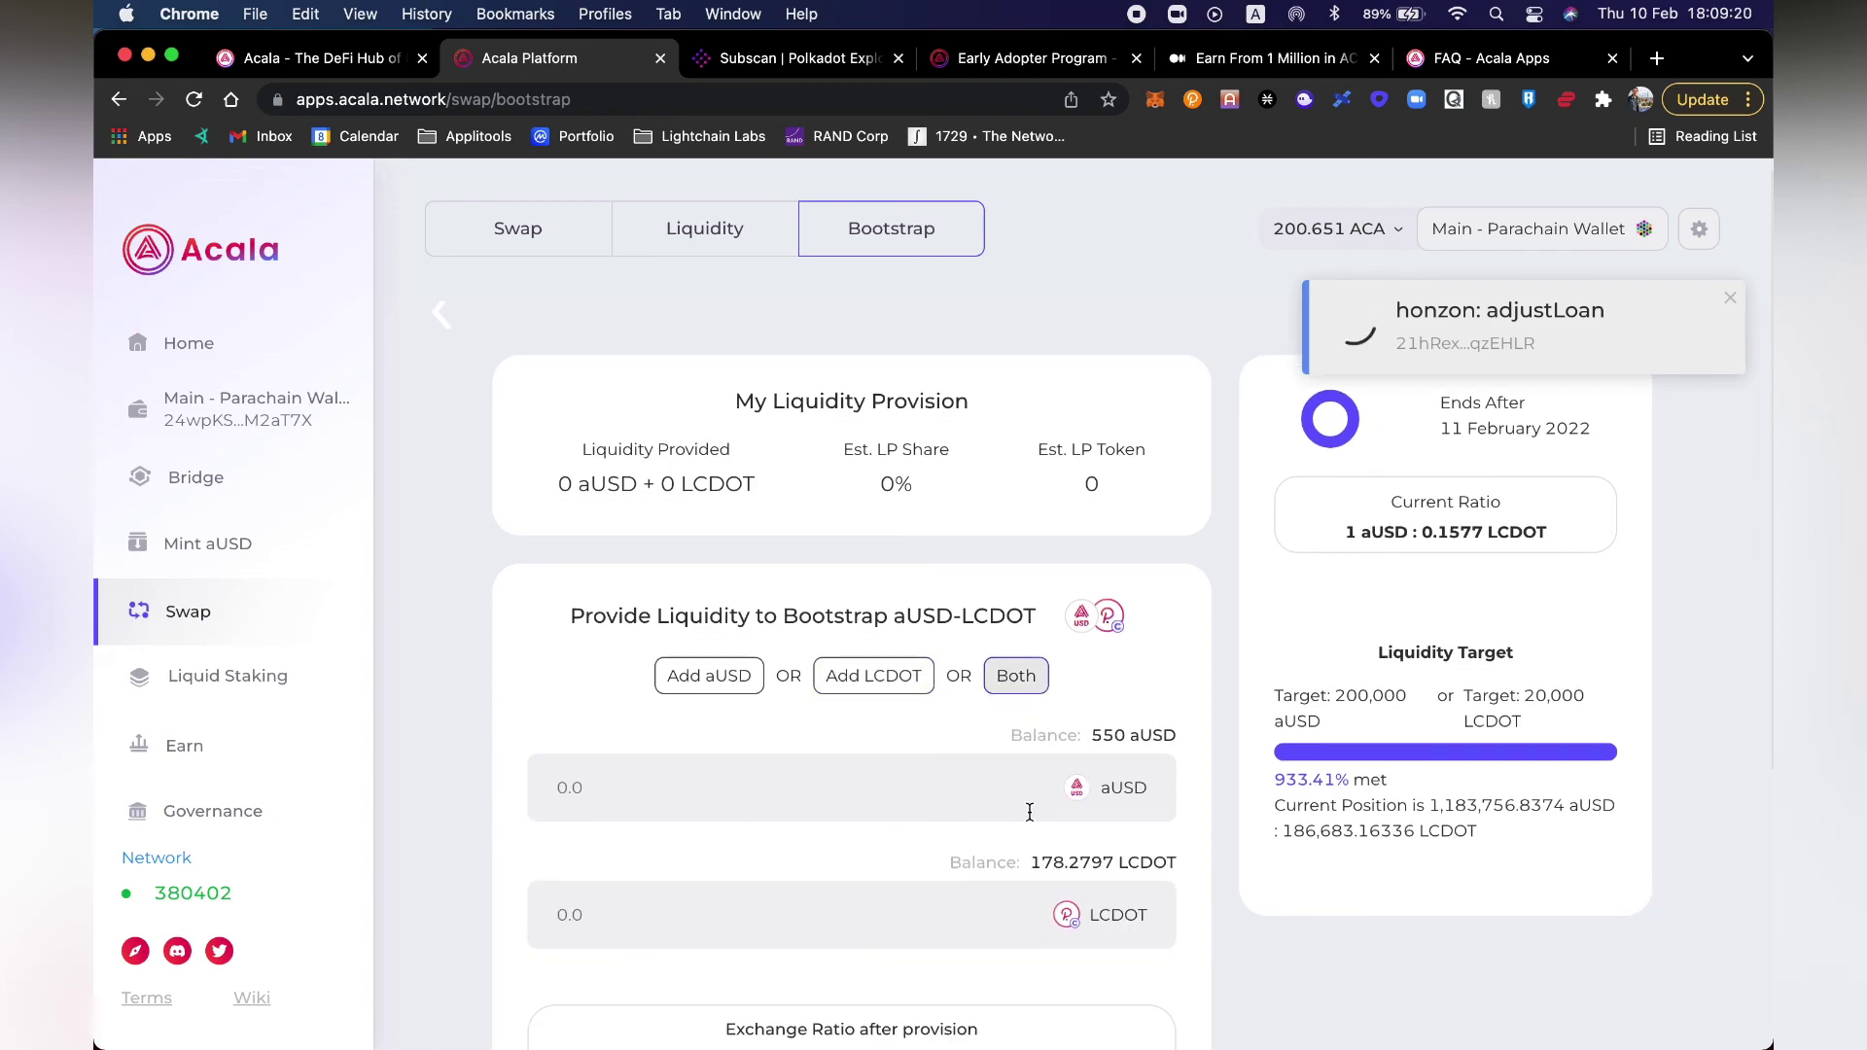
pyautogui.scroll(-3, 1060, 905)
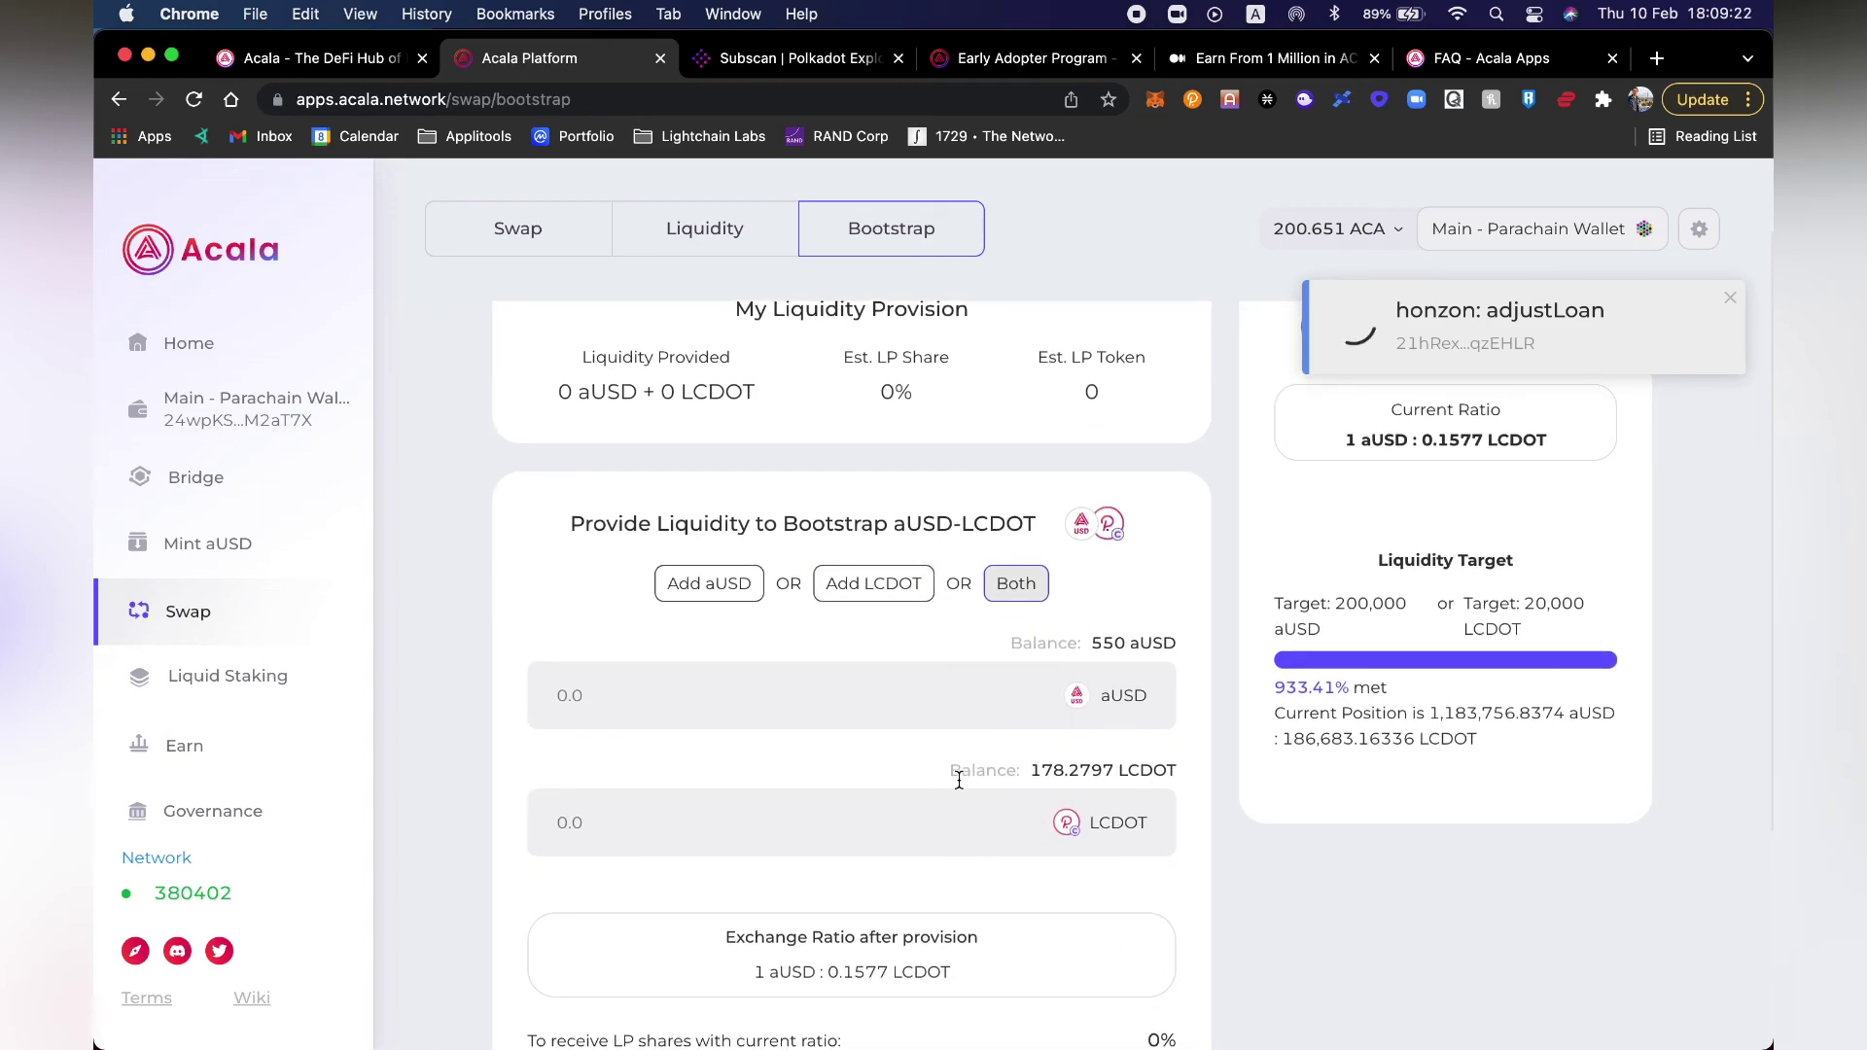
# Step: Enter 500 aUSD and 50 LCDOT as the bootstrap provision amounts
pyautogui.click(909, 673)
pyautogui.write('500')
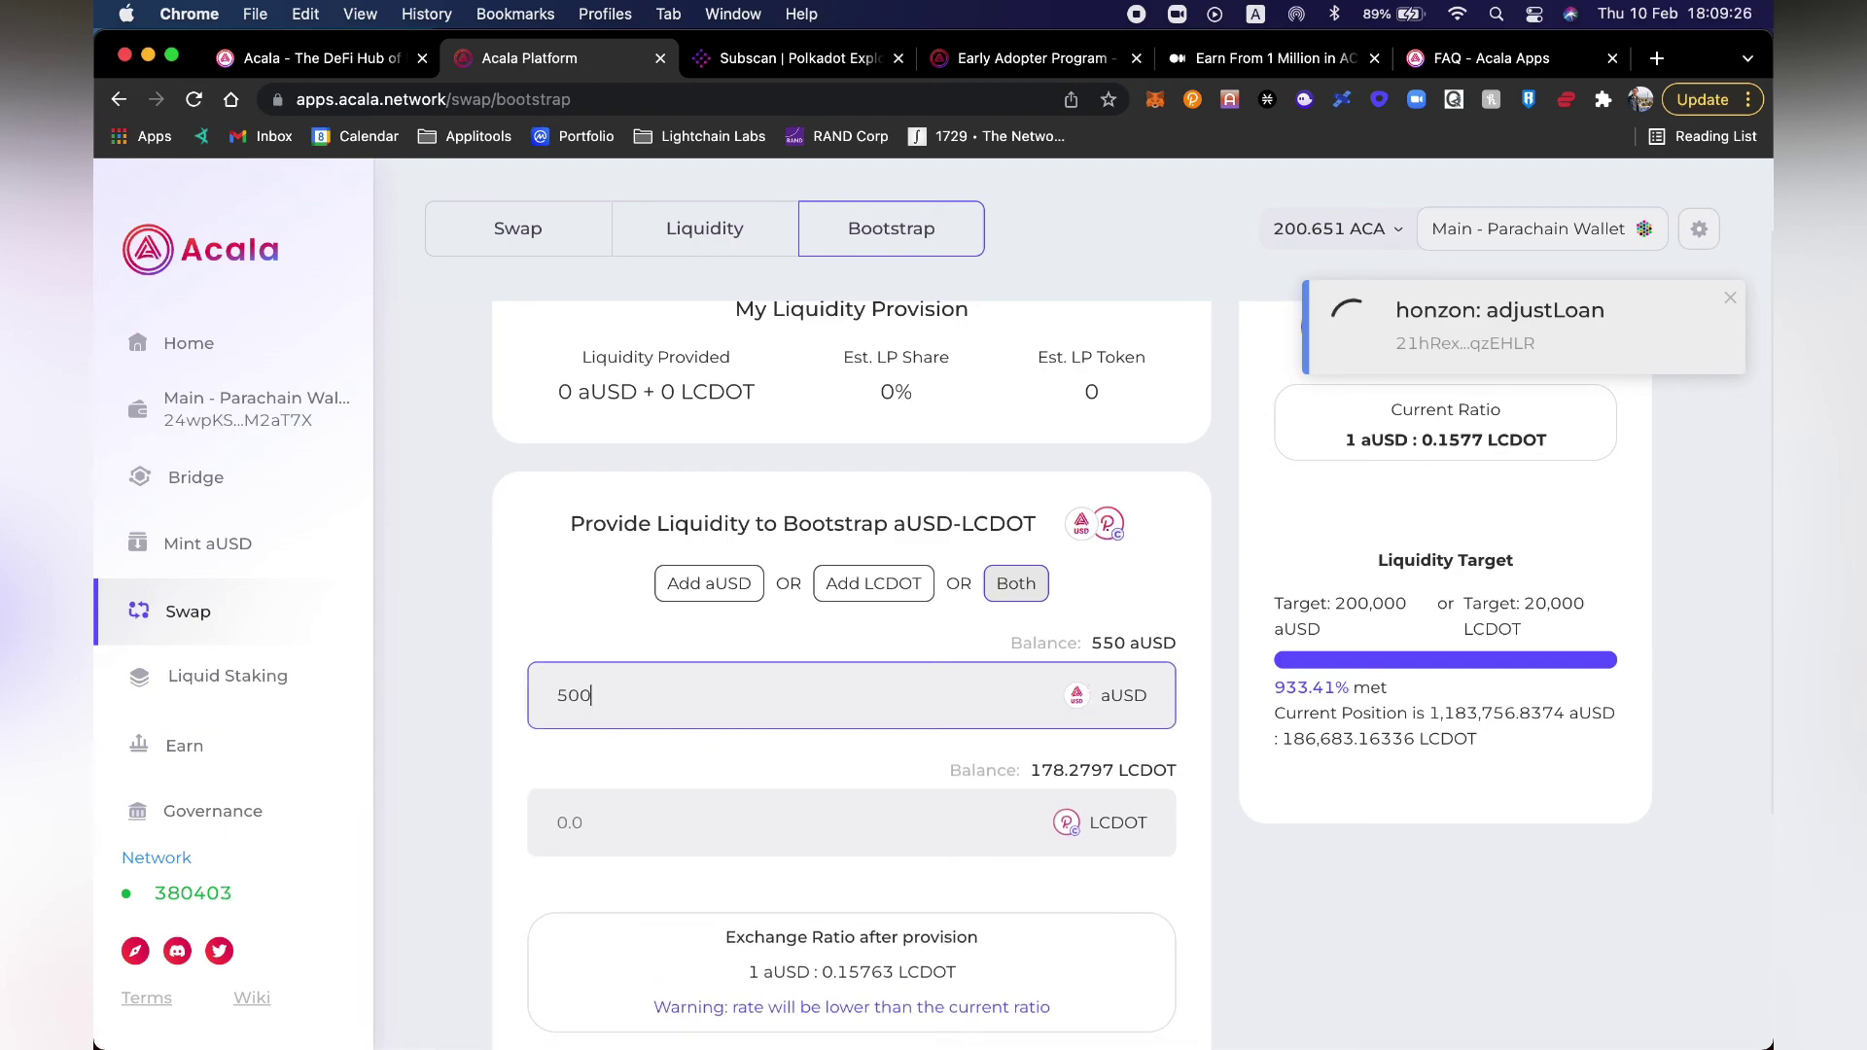
pyautogui.click(442, 611)
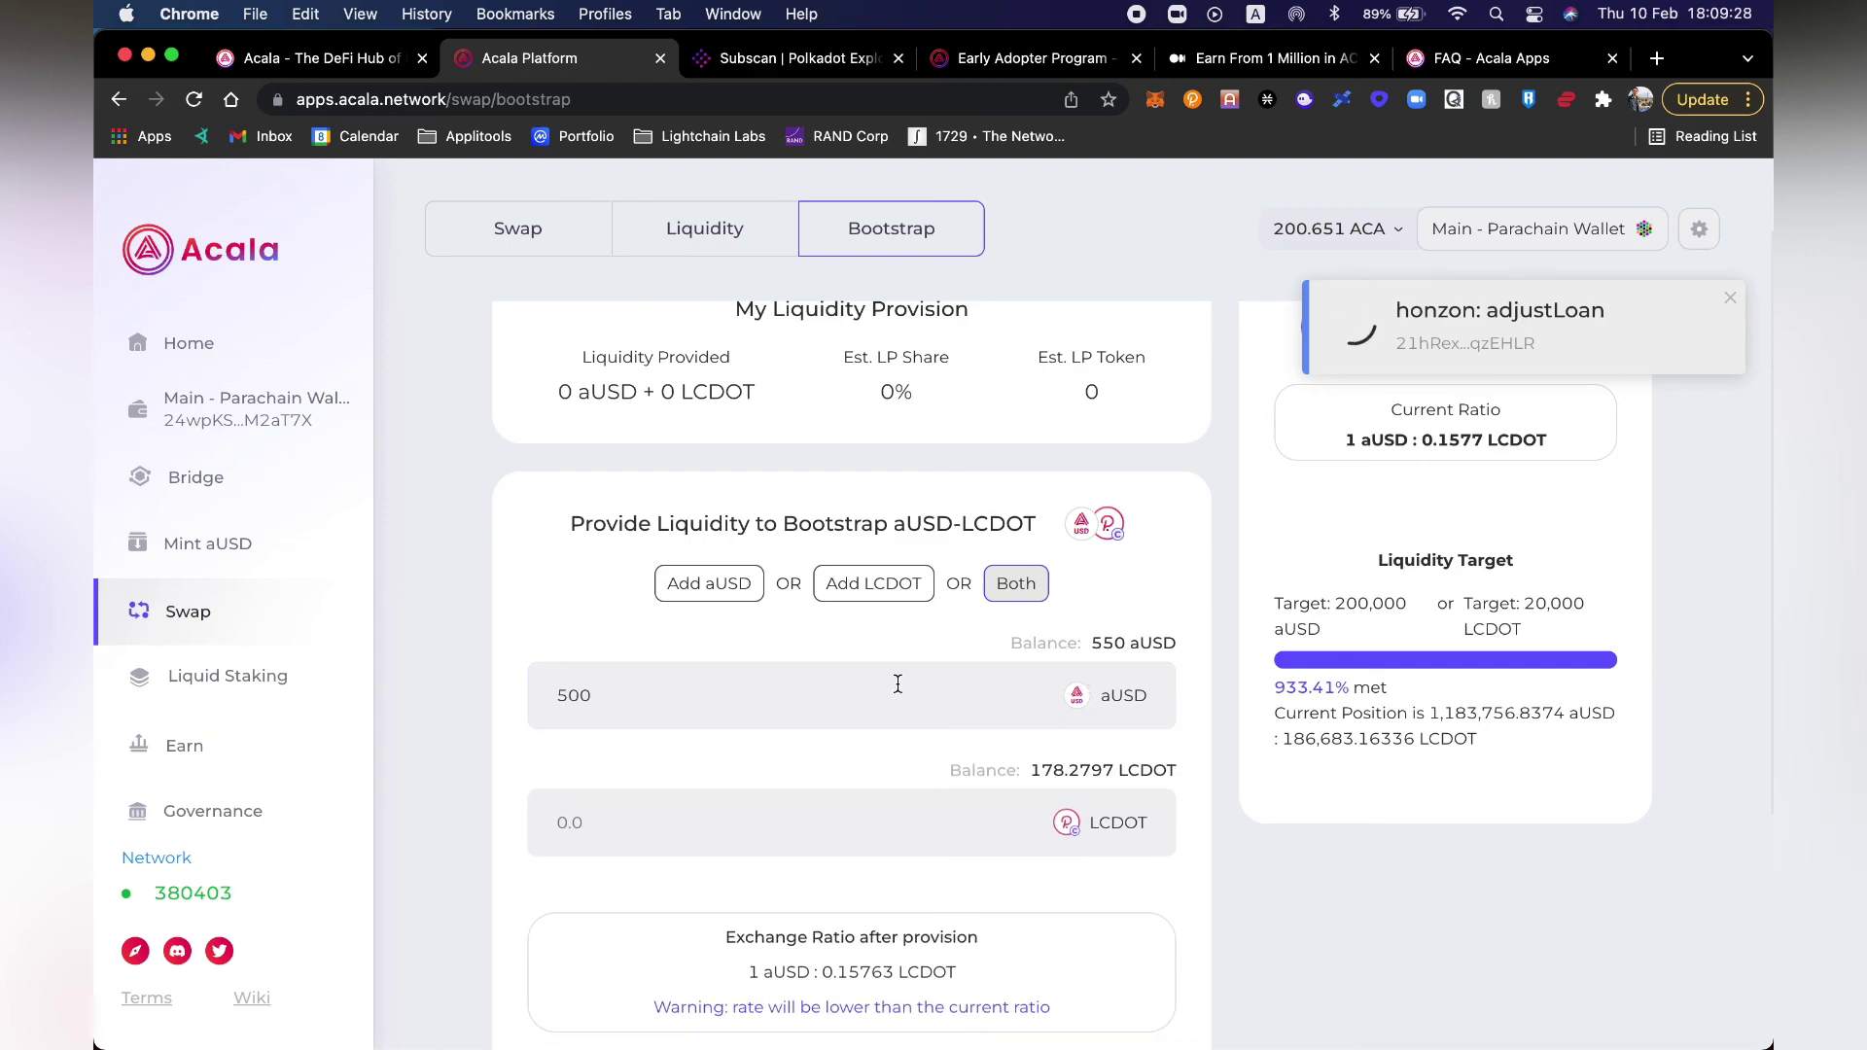
pyautogui.click(924, 817)
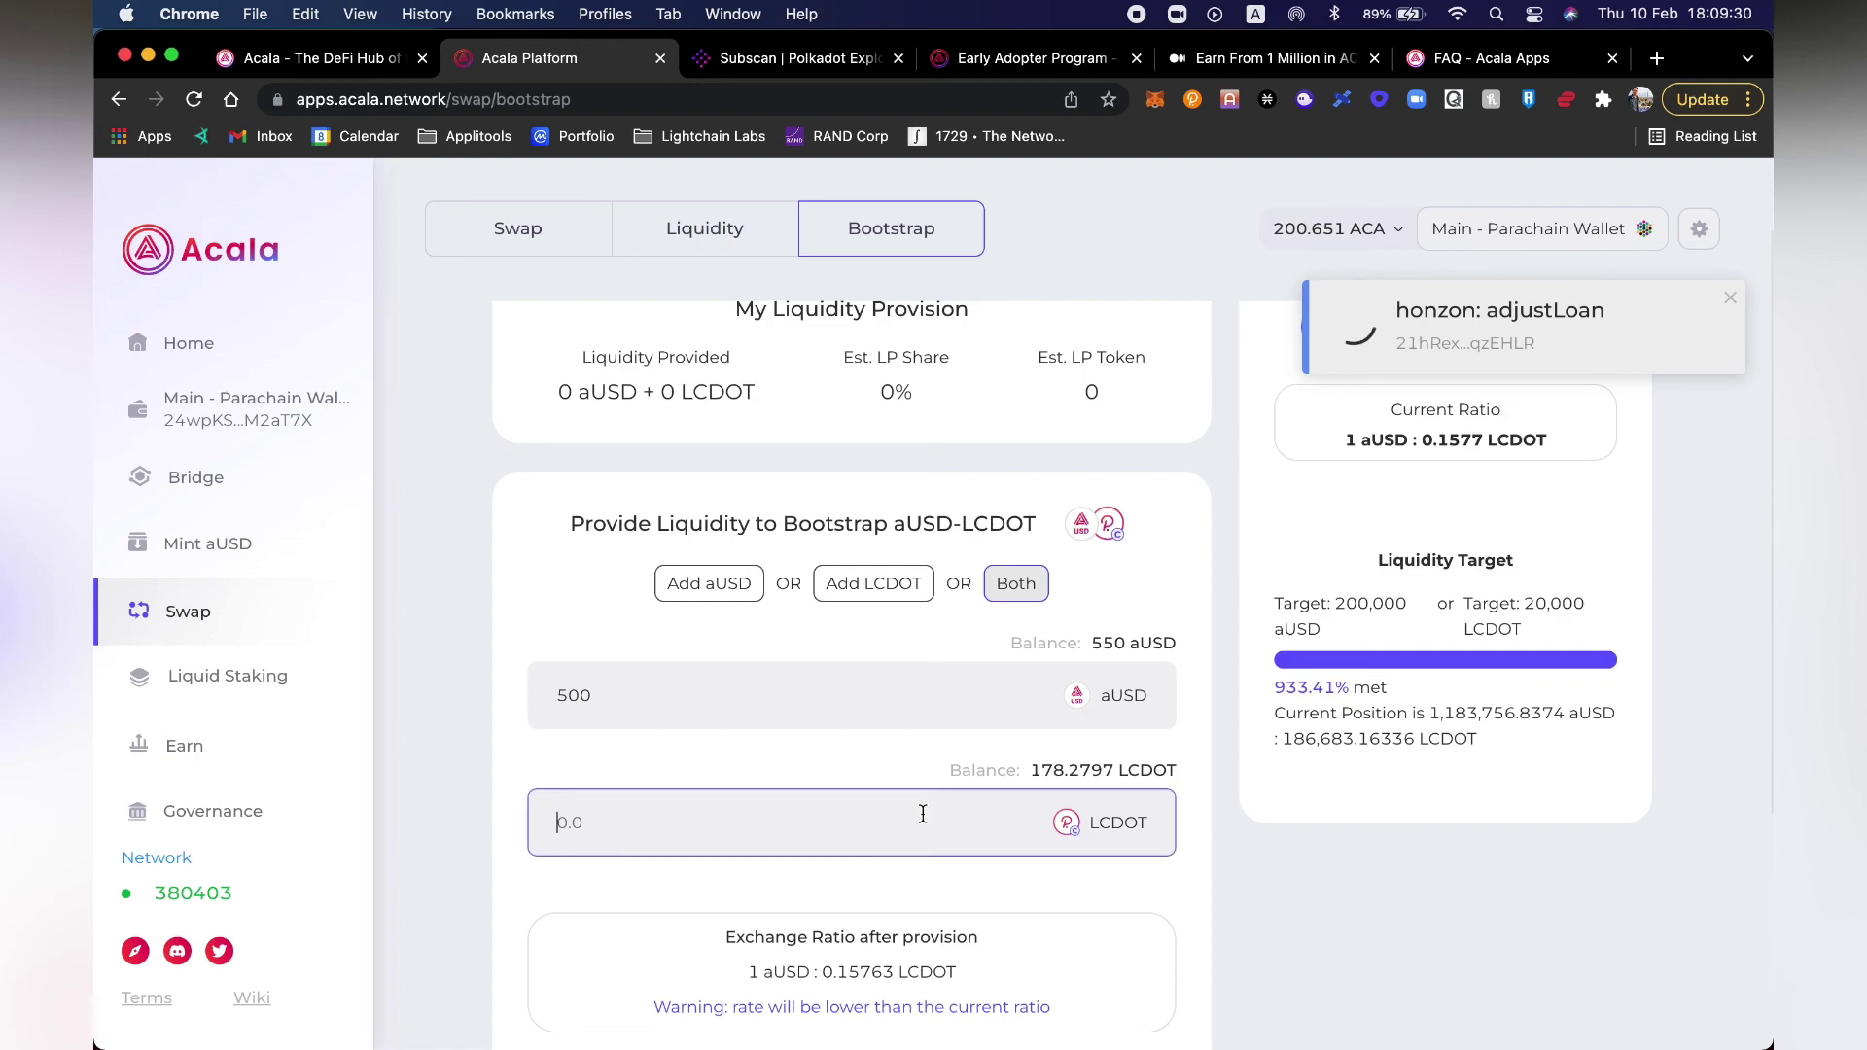
pyautogui.write('50')
pyautogui.click(442, 816)
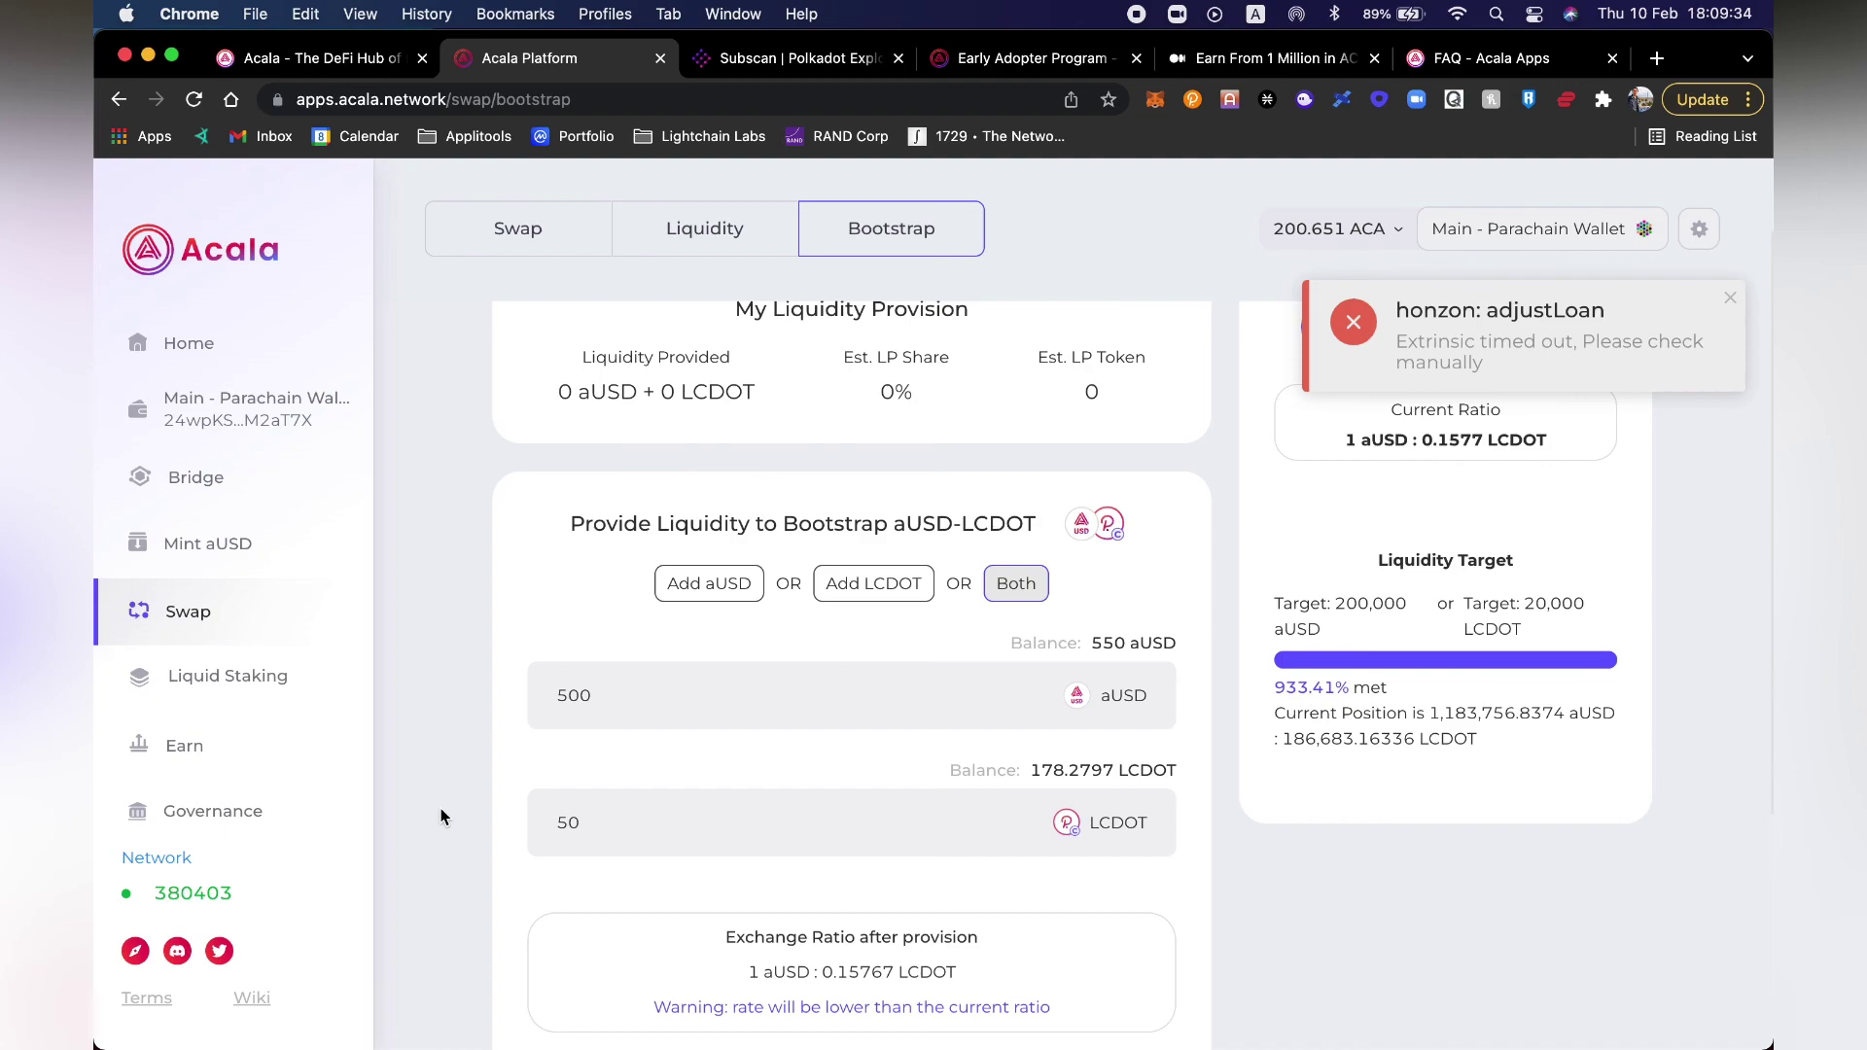
# Step: Review the estimate of about 503.17 LP tokens and a 0.02% pool share
pyautogui.scroll(-3, 442, 817)
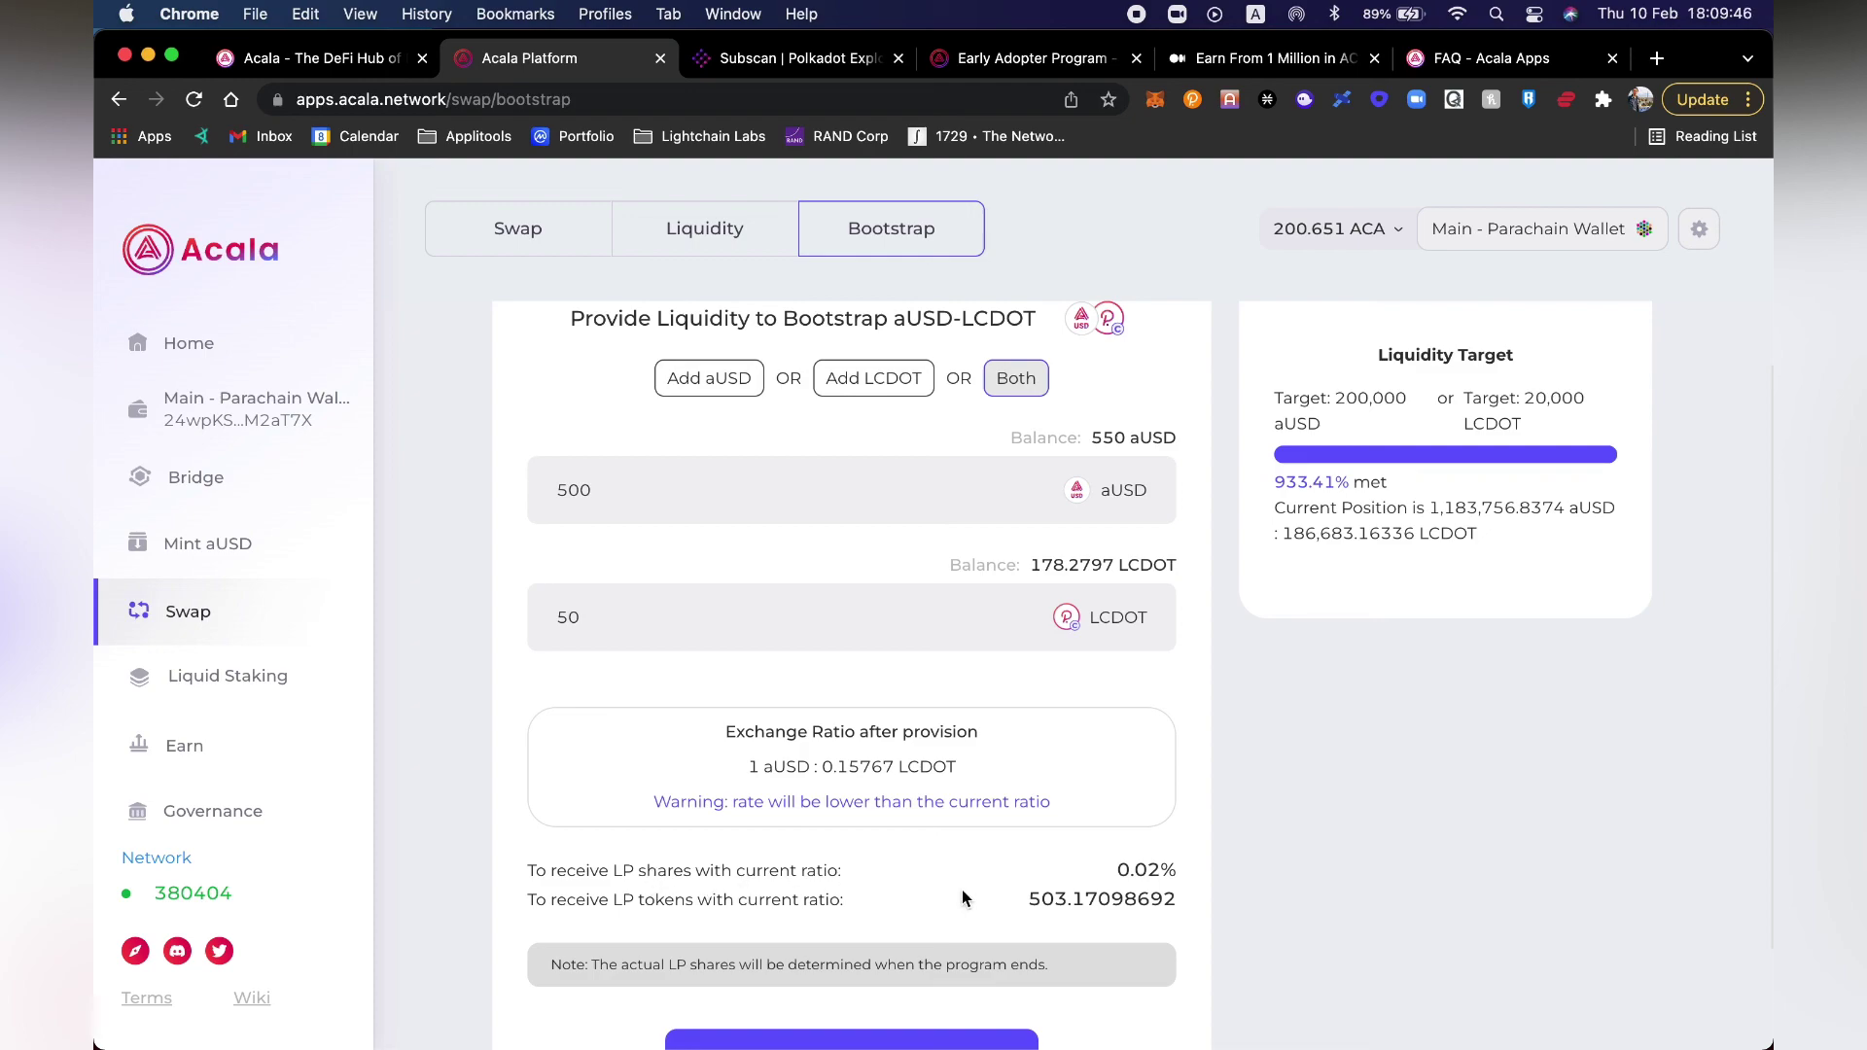
pyautogui.scroll(-2, 1053, 878)
pyautogui.scroll(4, 1053, 878)
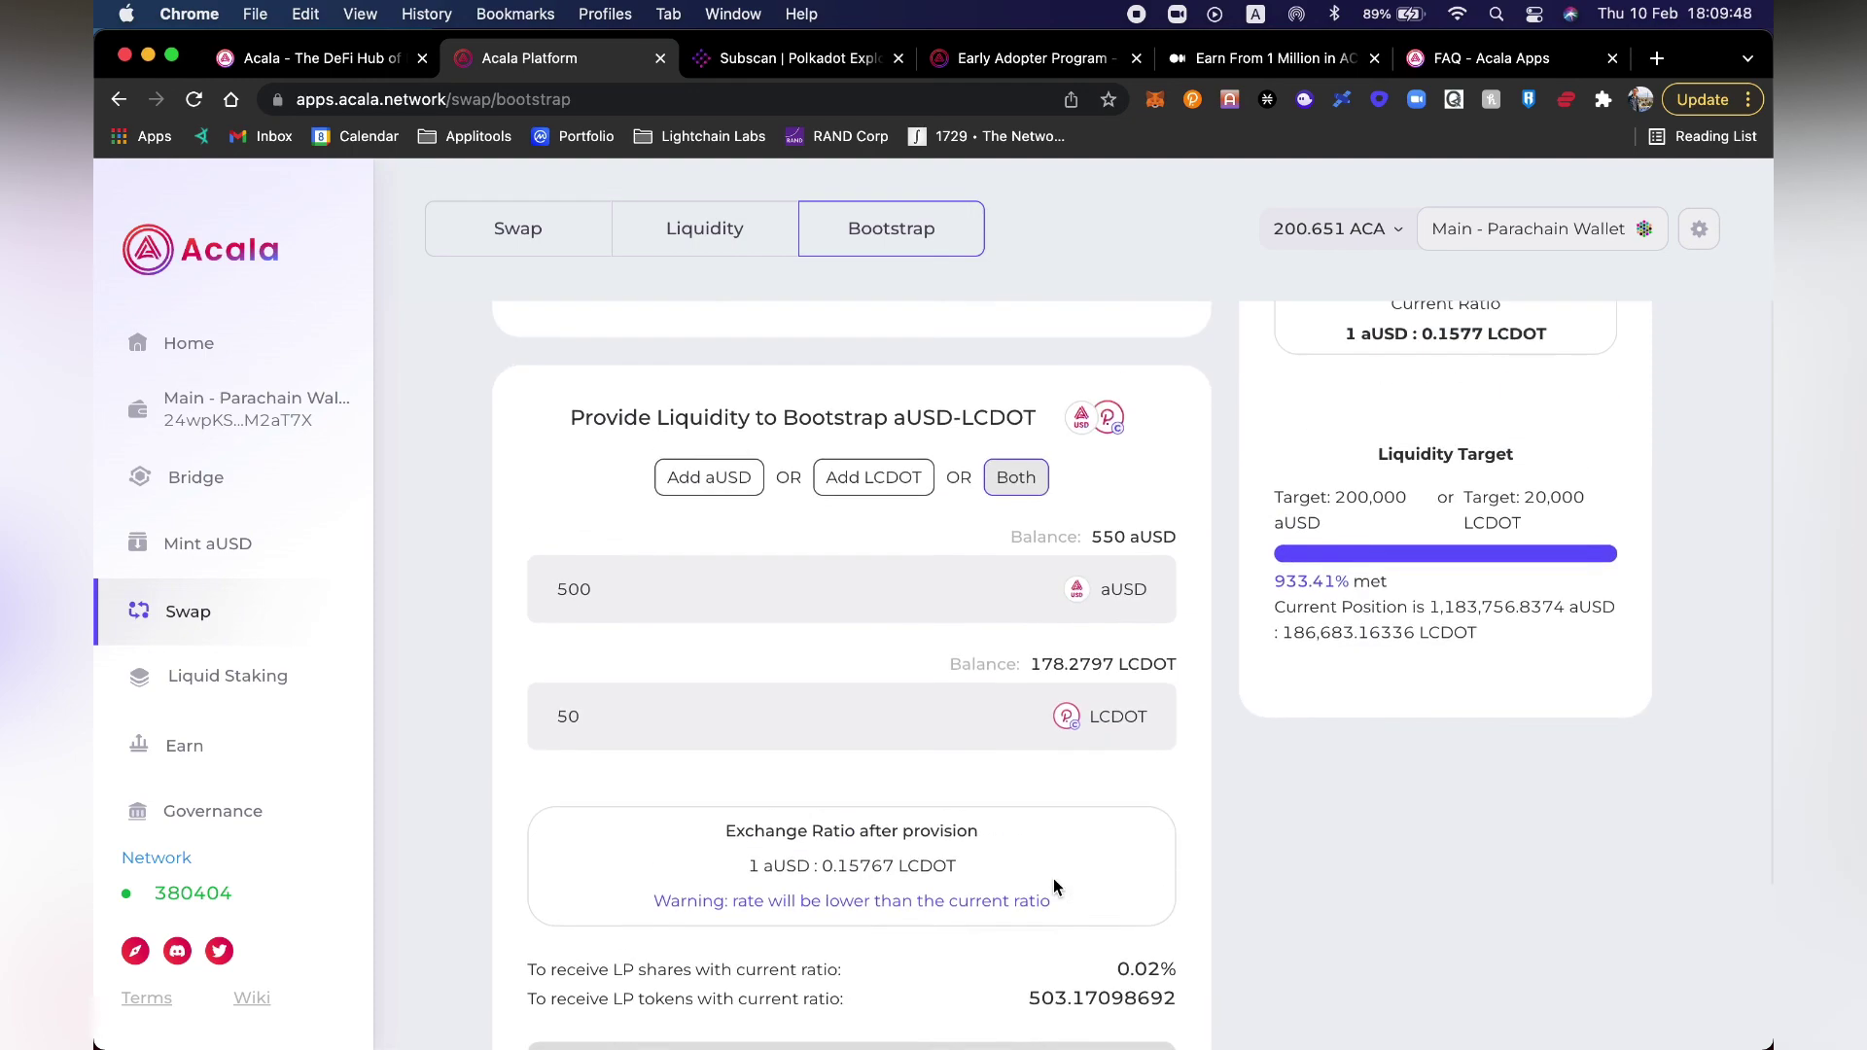
pyautogui.scroll(2, 1053, 883)
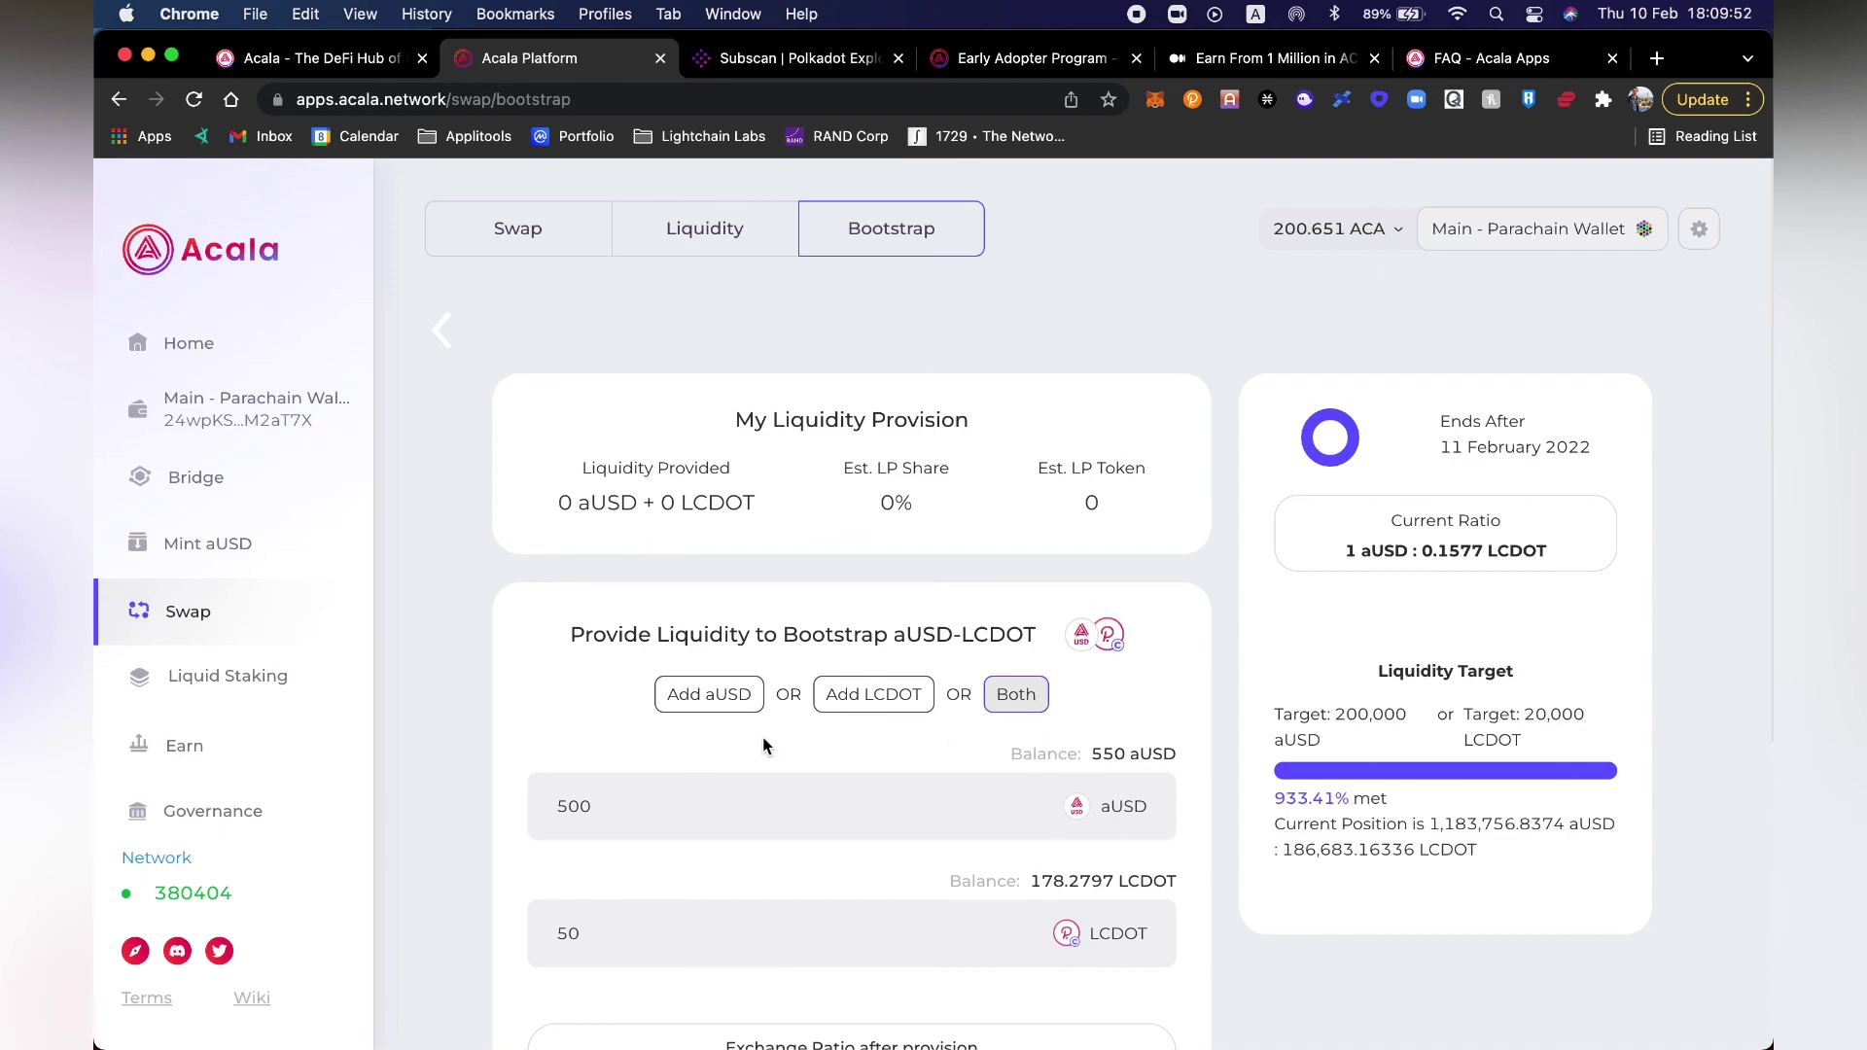
pyautogui.scroll(-1, 762, 745)
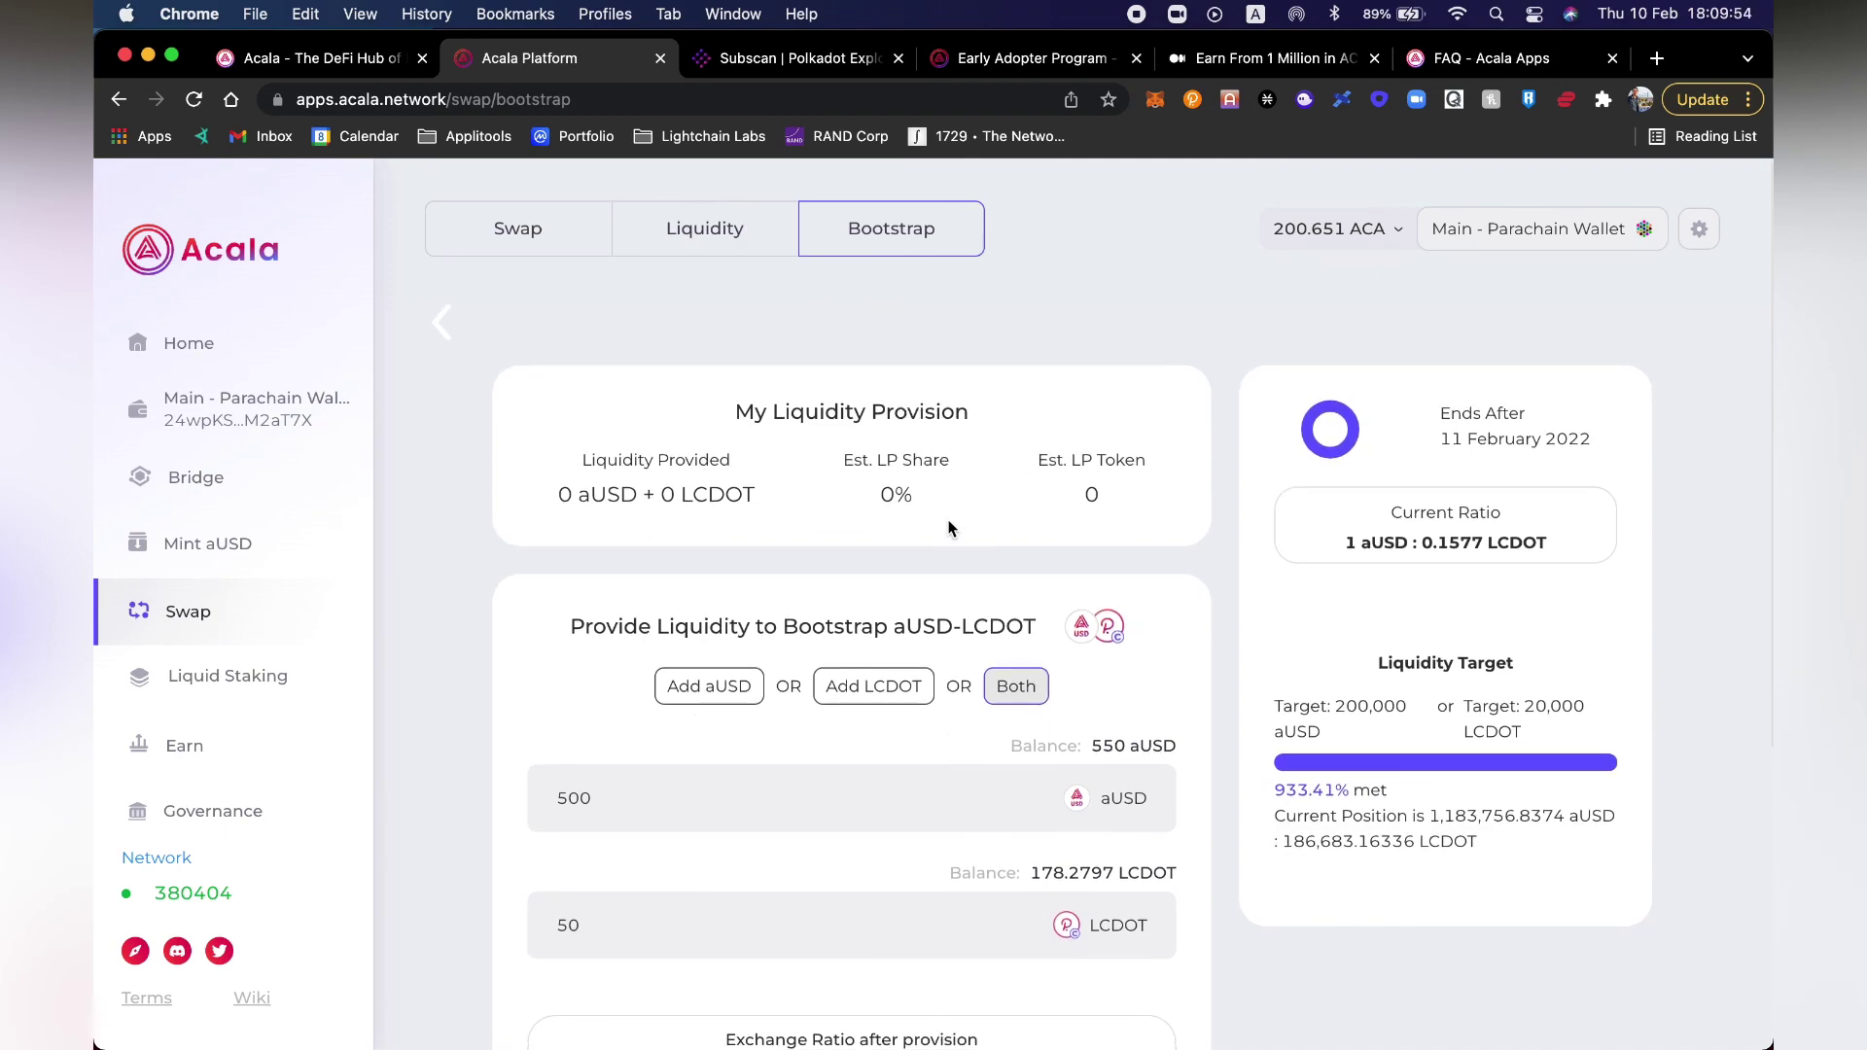
pyautogui.scroll(-1, 950, 528)
pyautogui.scroll(-9, 950, 528)
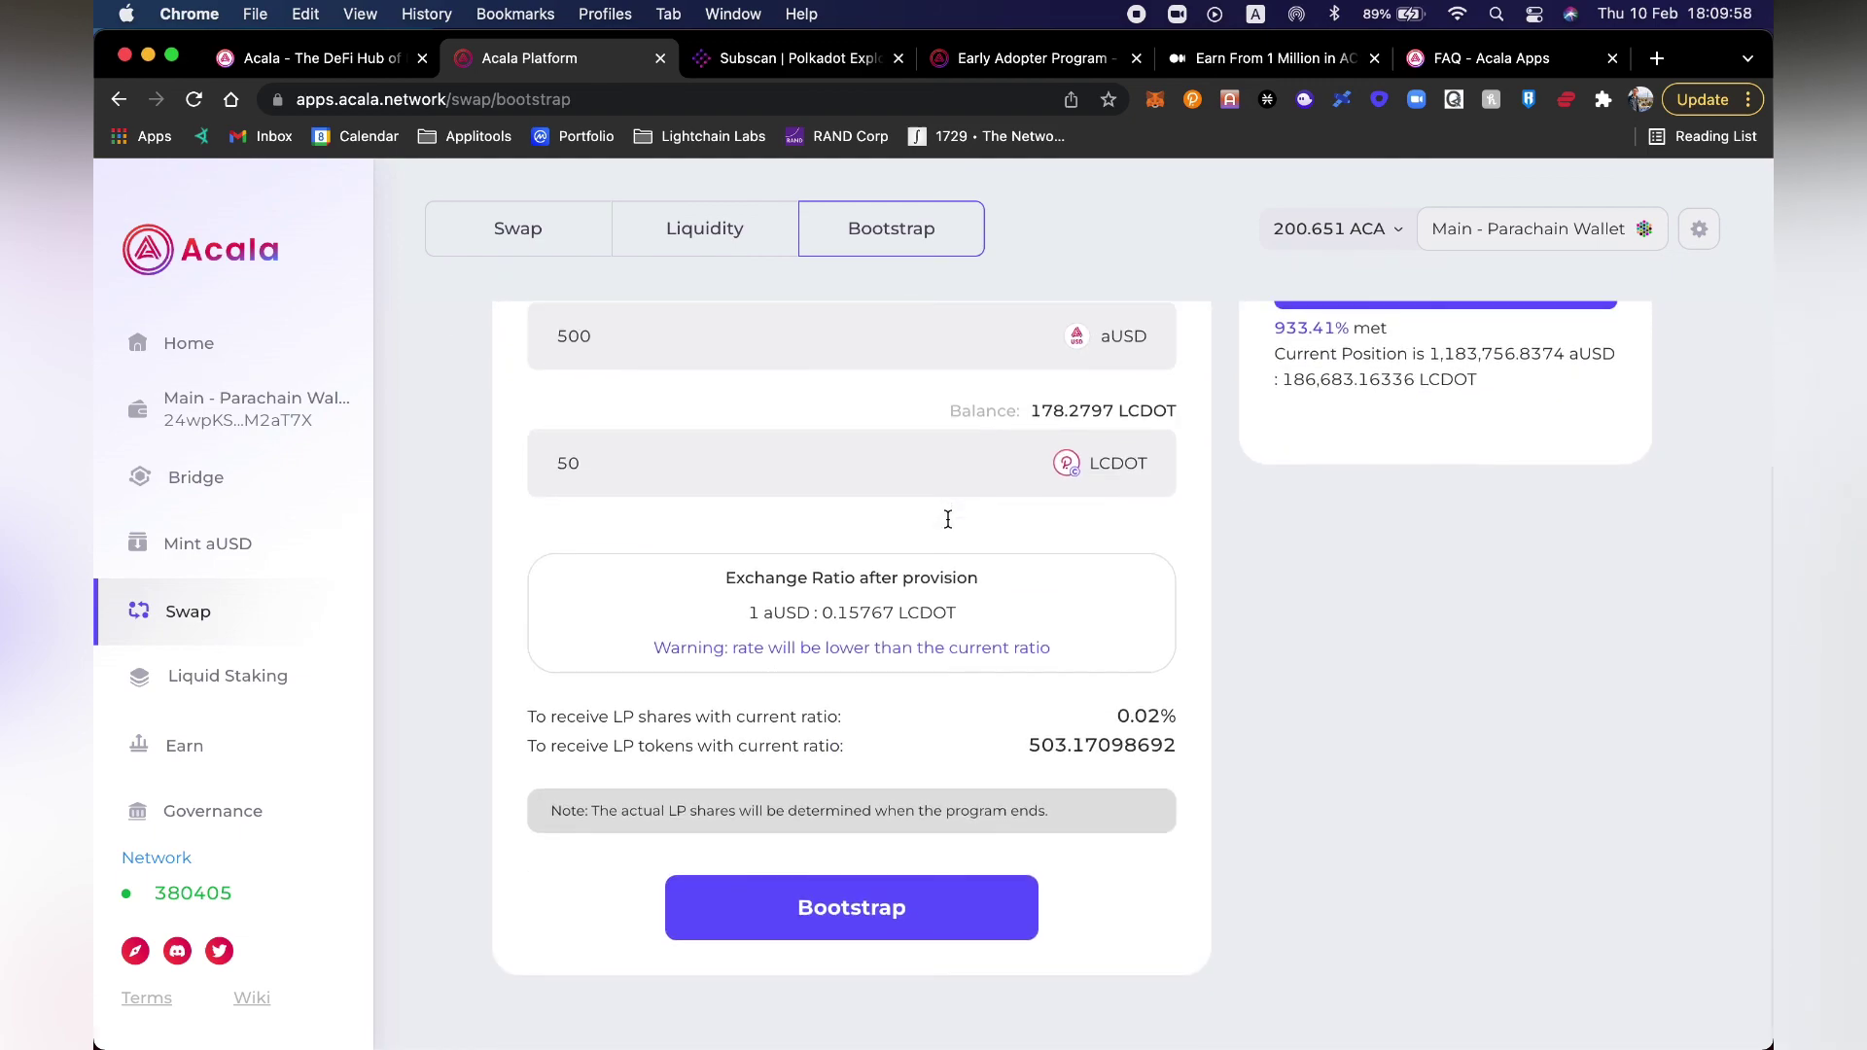
# Step: Submit and sign the 500 aUSD + 50 LCDOT bootstrap provision, then dismiss the success panel
pyautogui.click(854, 916)
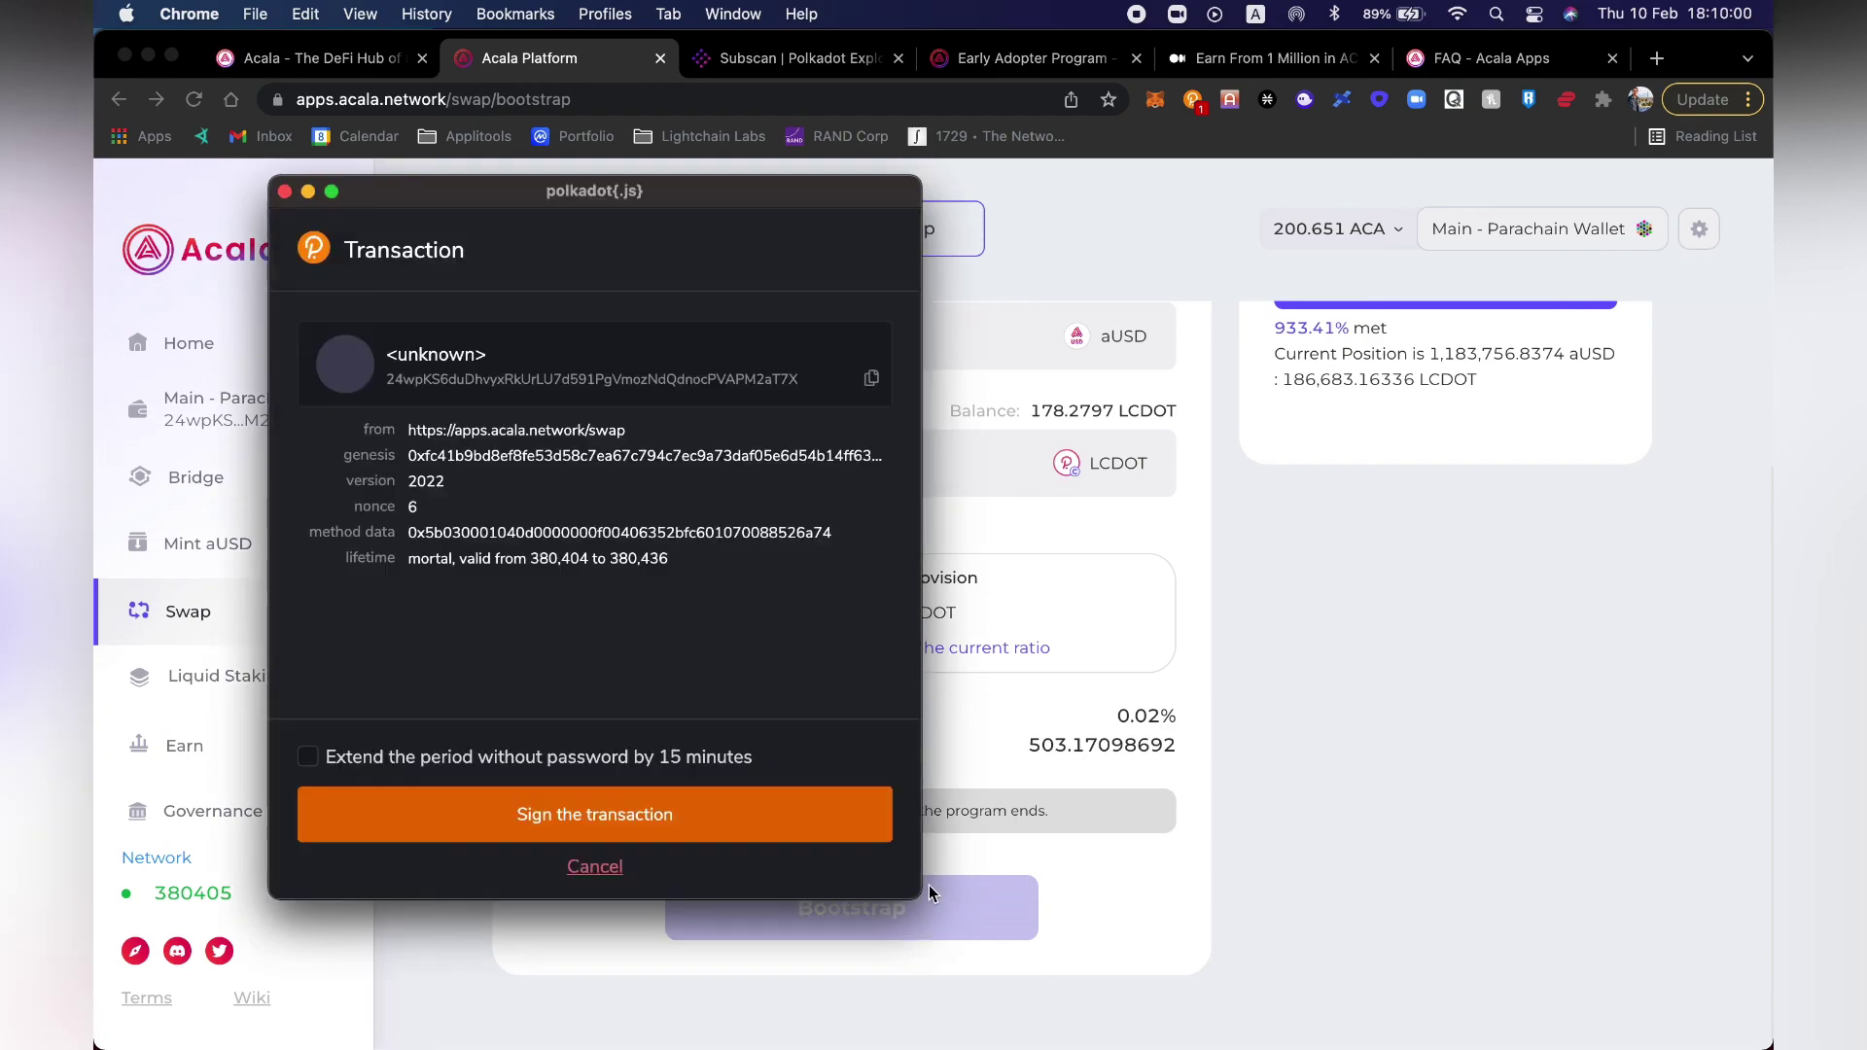
pyautogui.click(703, 764)
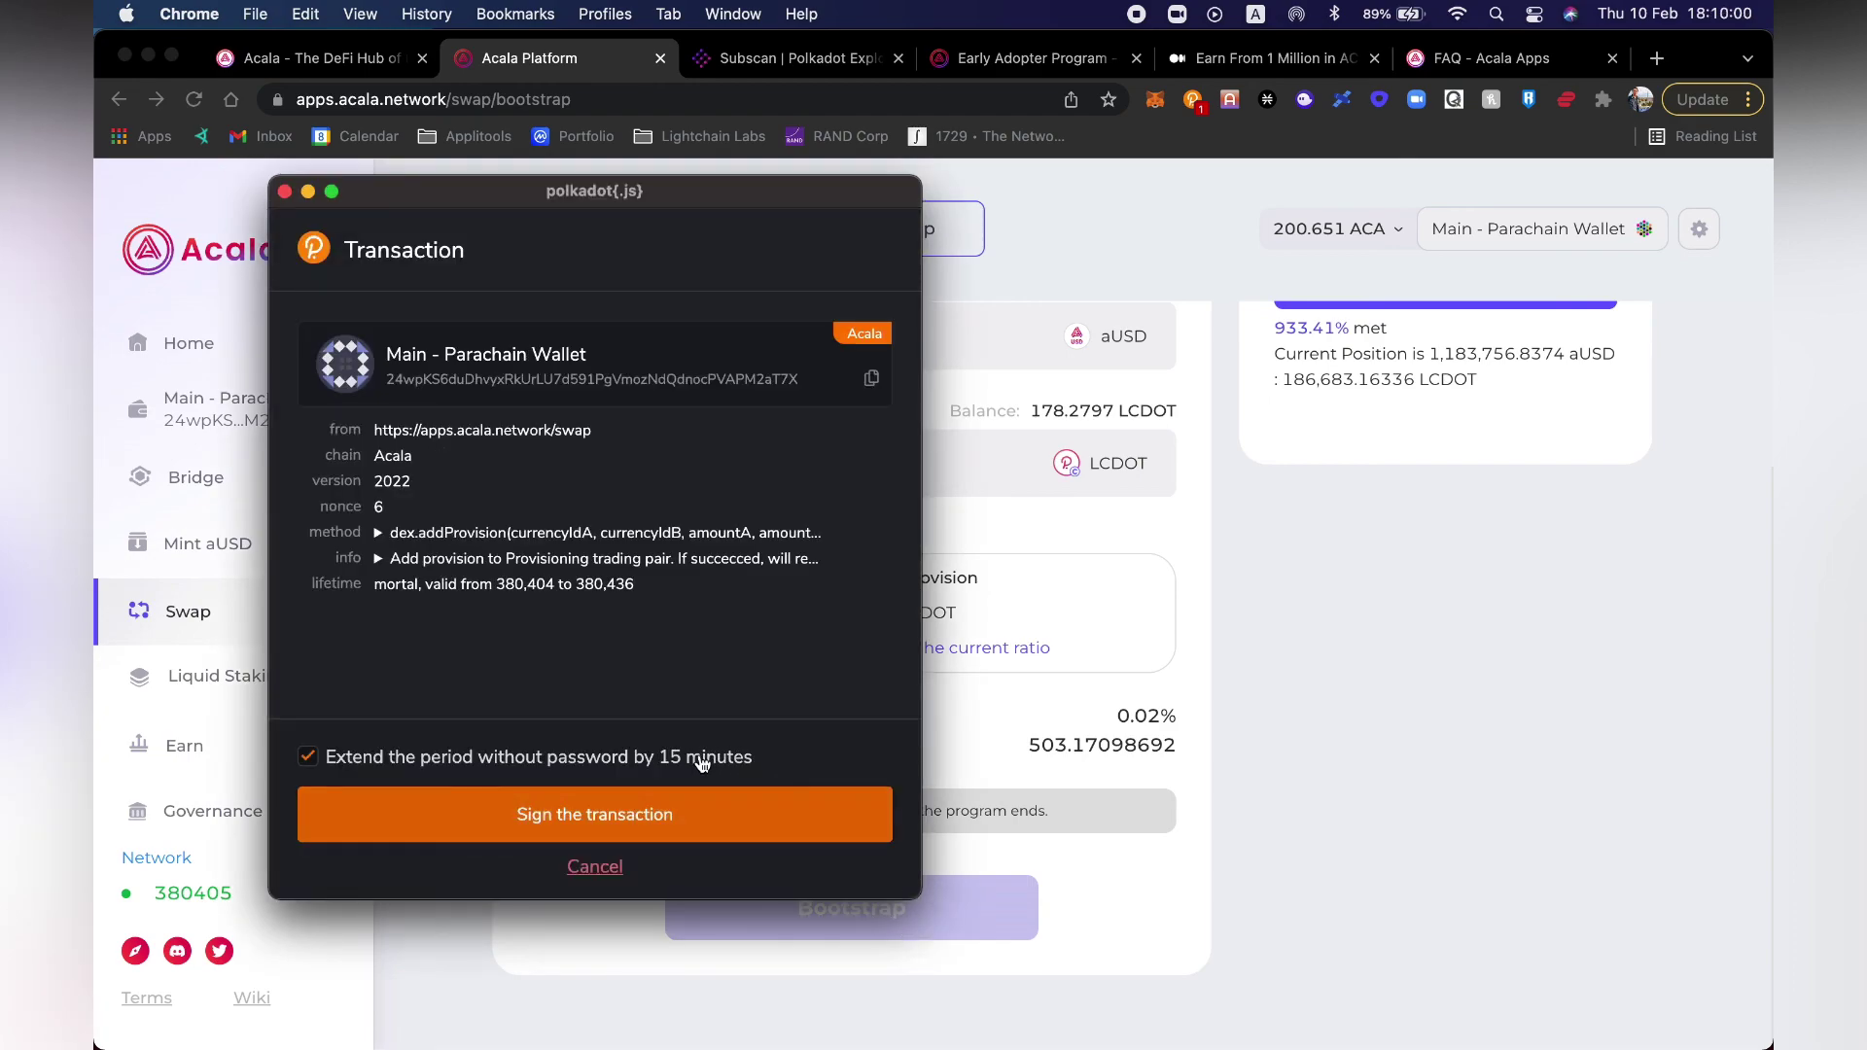
pyautogui.click(645, 791)
pyautogui.scroll(8, 783, 732)
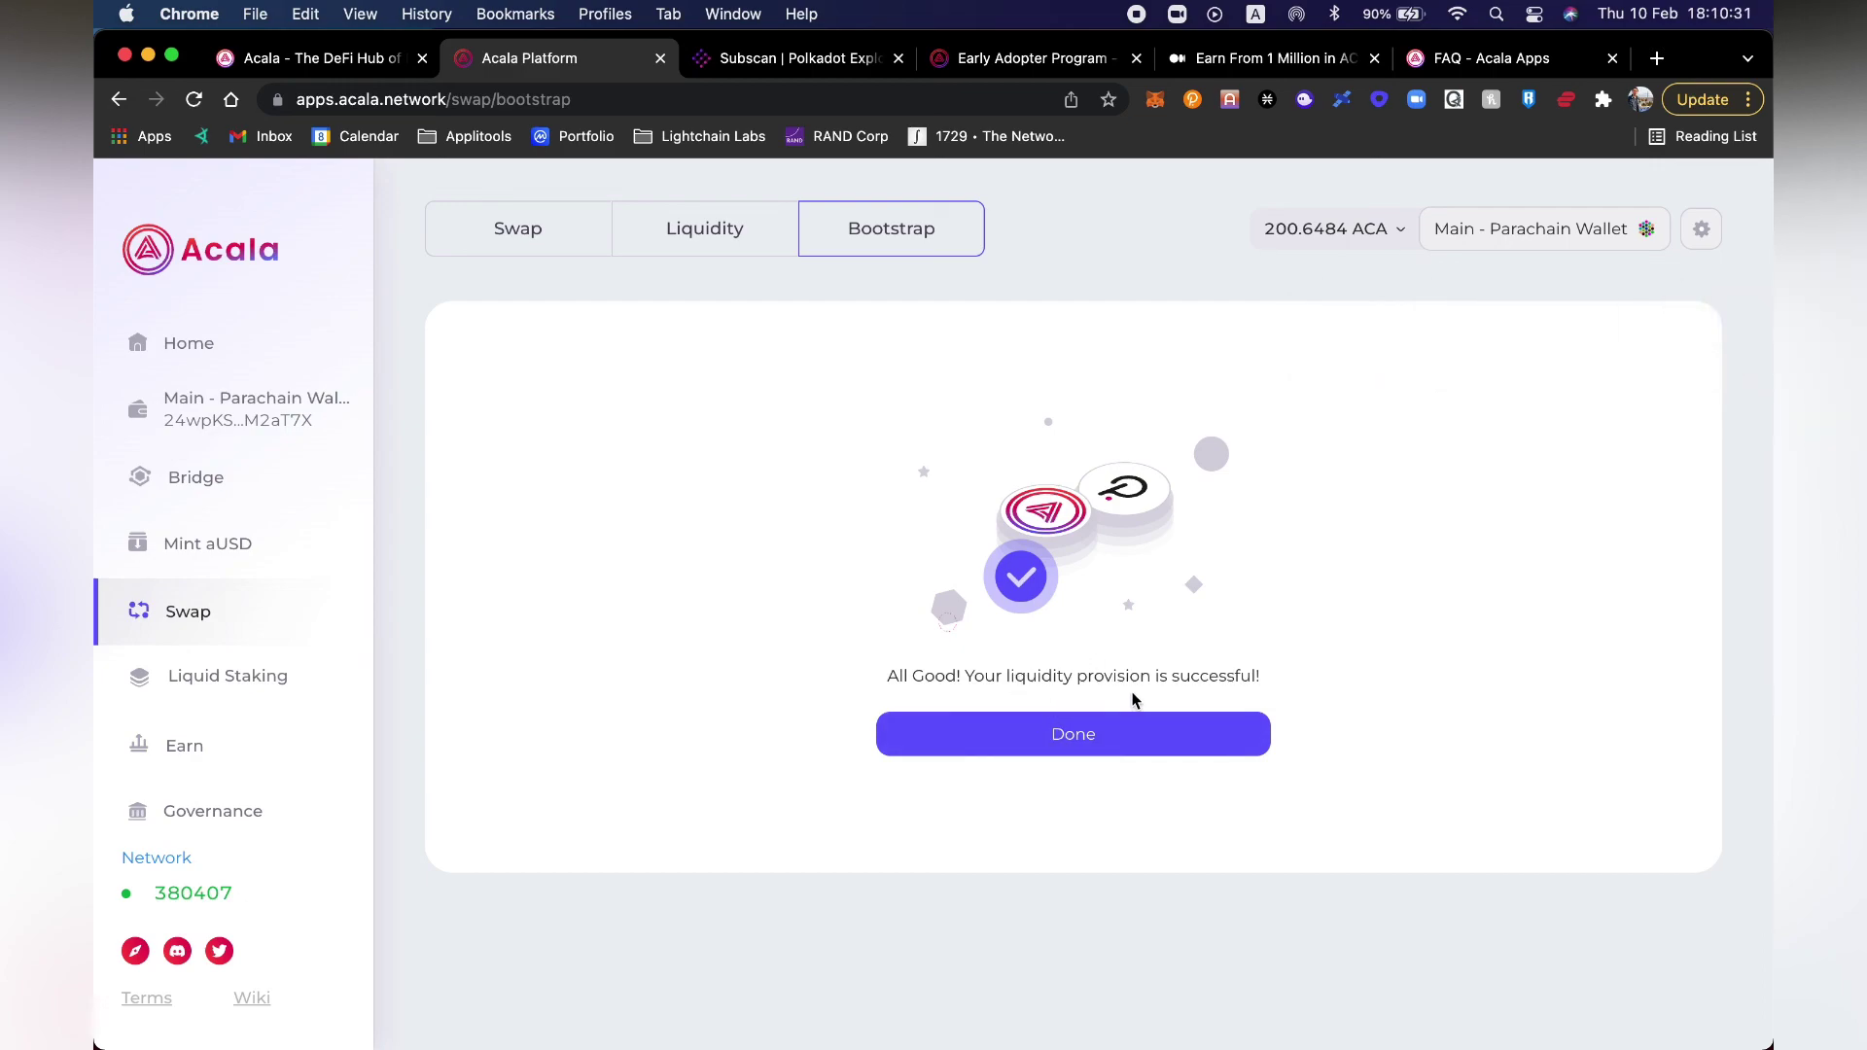
pyautogui.click(1087, 746)
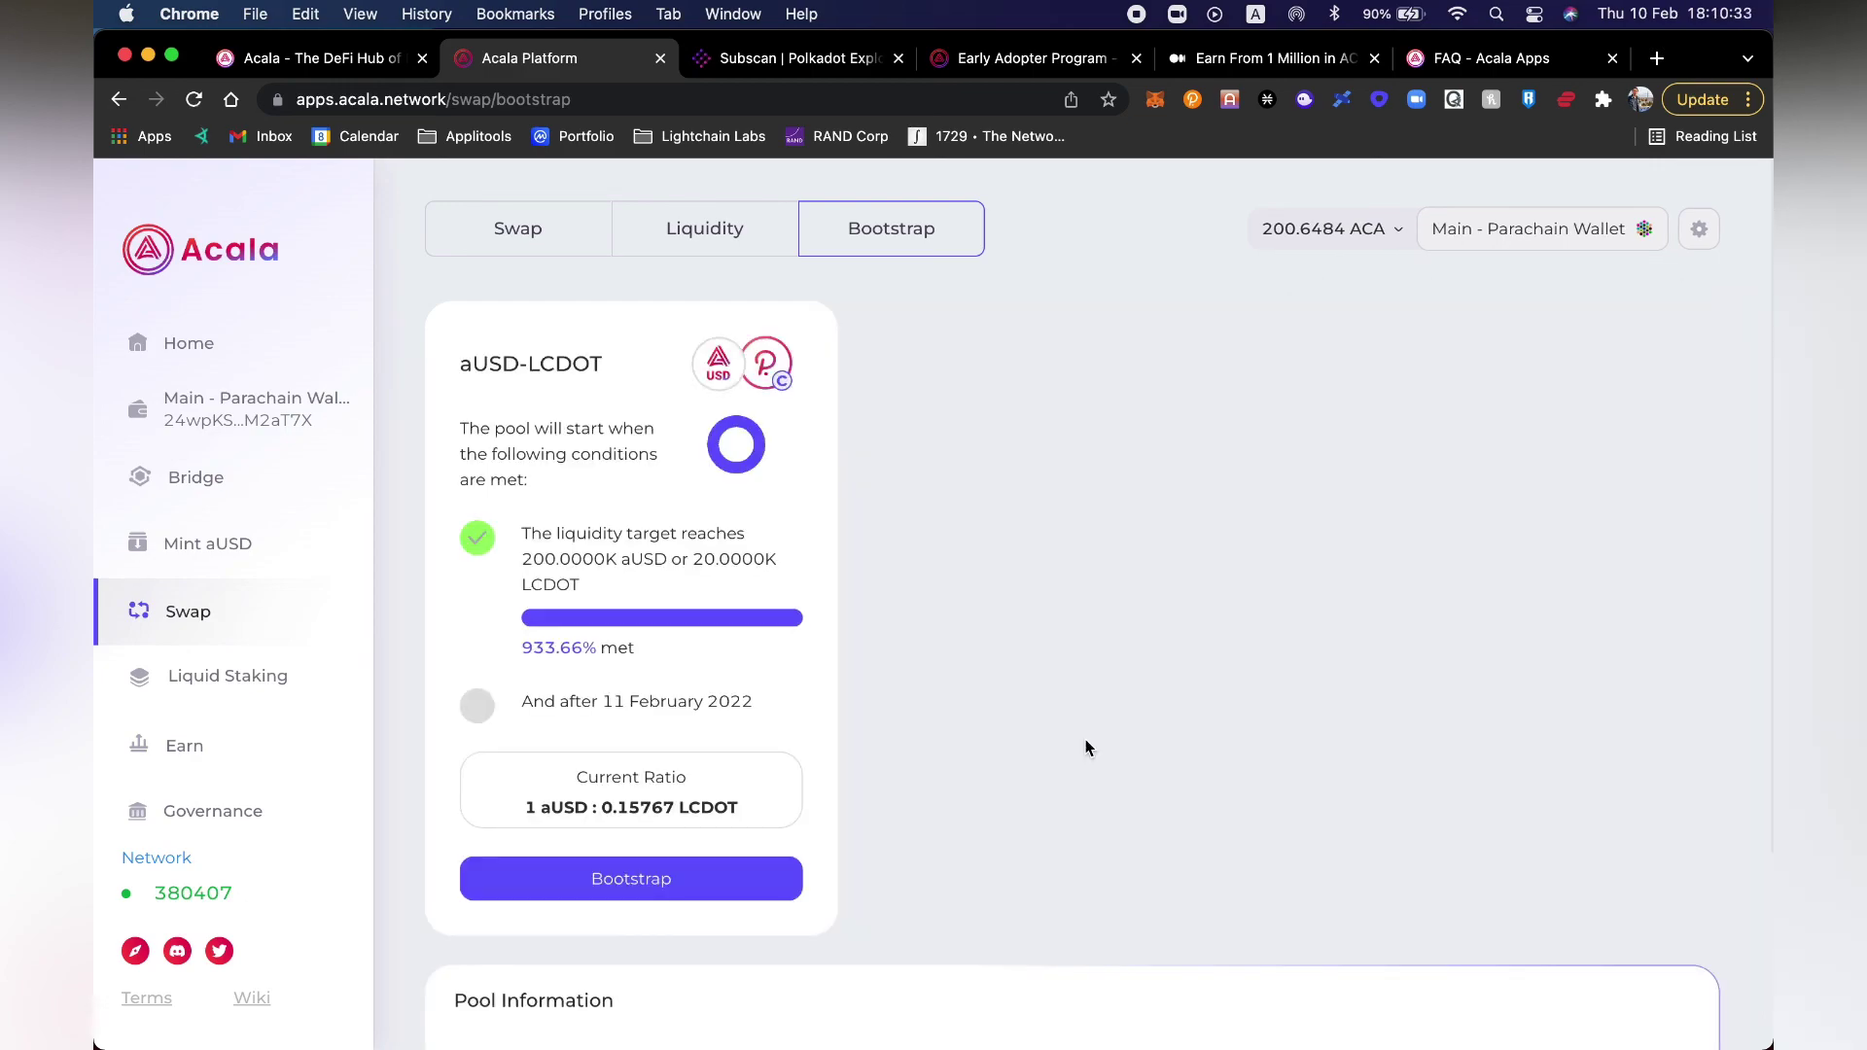